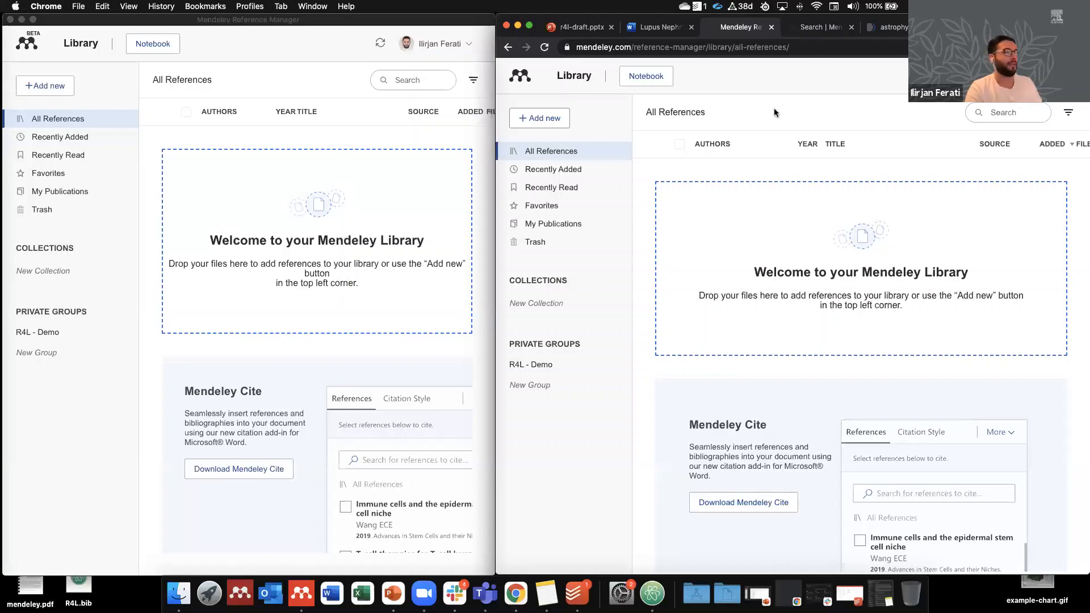
Step: Minimize the desktop Mendeley app and widen Chrome across the screen to show the web library
click(141, 23)
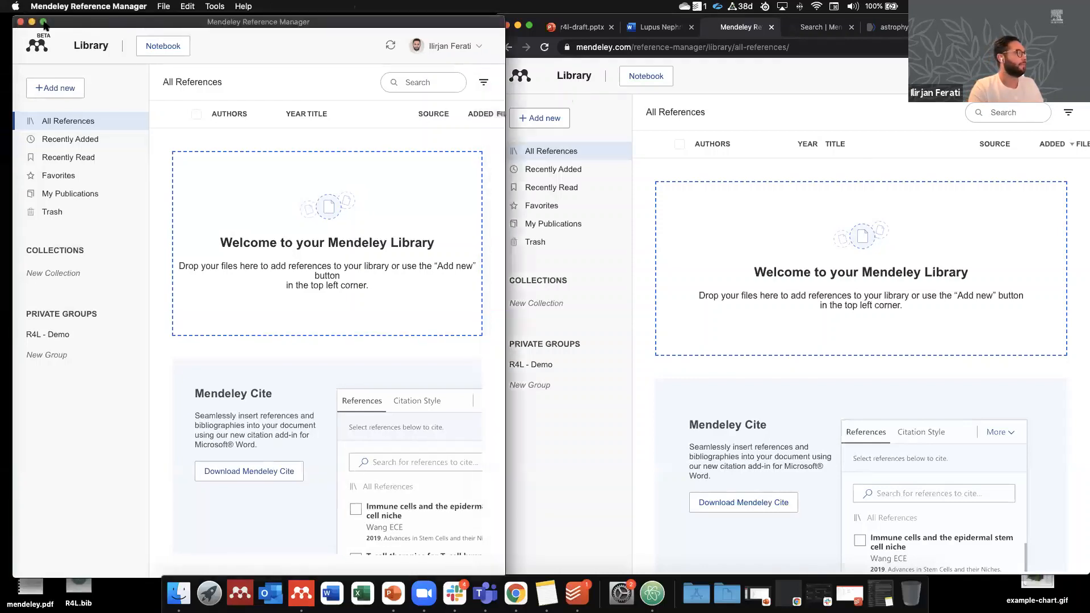
click(21, 19)
drag(494, 121, 8, 117)
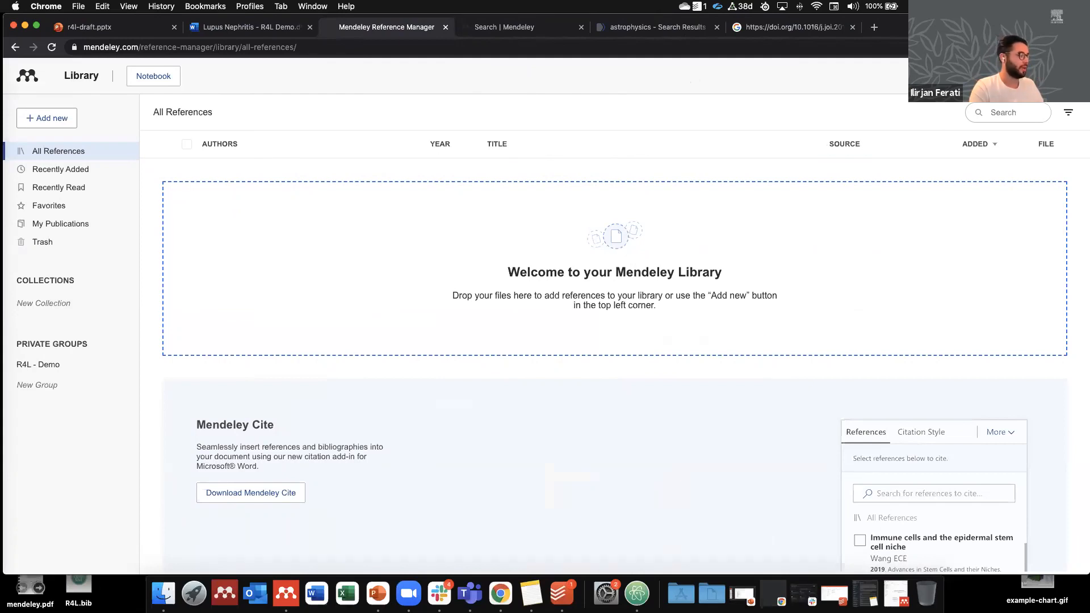
Step: Drop mendeley.pdf from the desktop into the library to create its first reference
drag(29, 584, 592, 261)
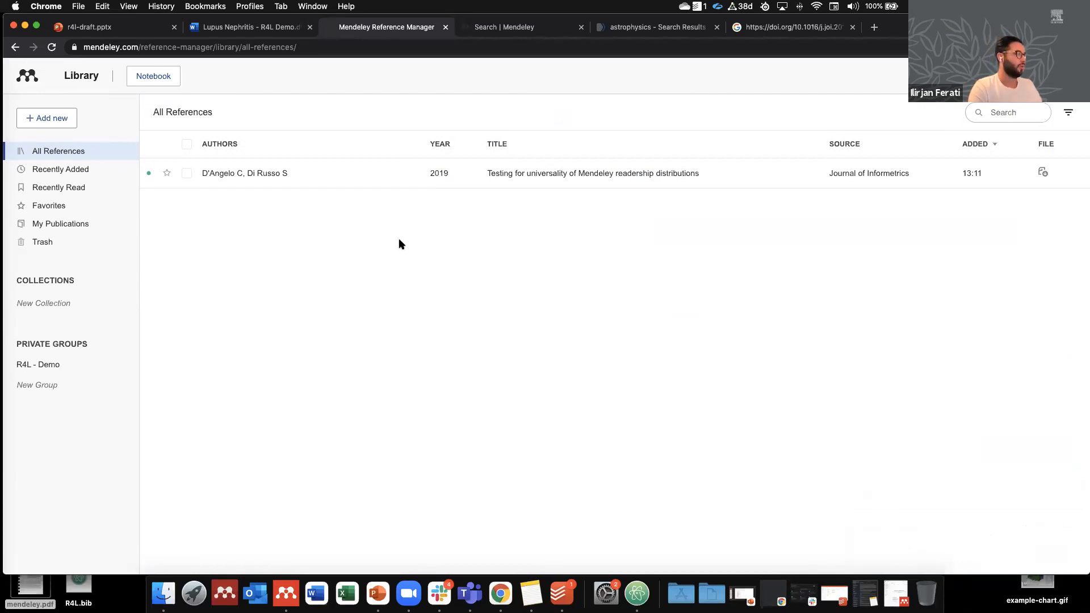
Step: Import R4L.bib from the Desktop as a BibTeX (*.bib) library
click(69, 122)
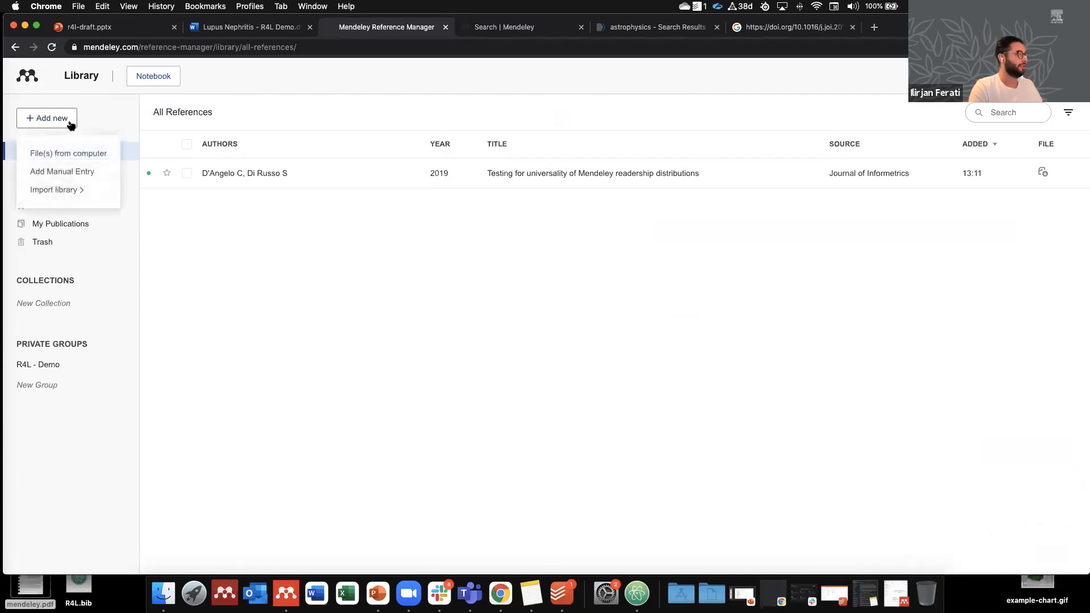
mouse_move(82, 188)
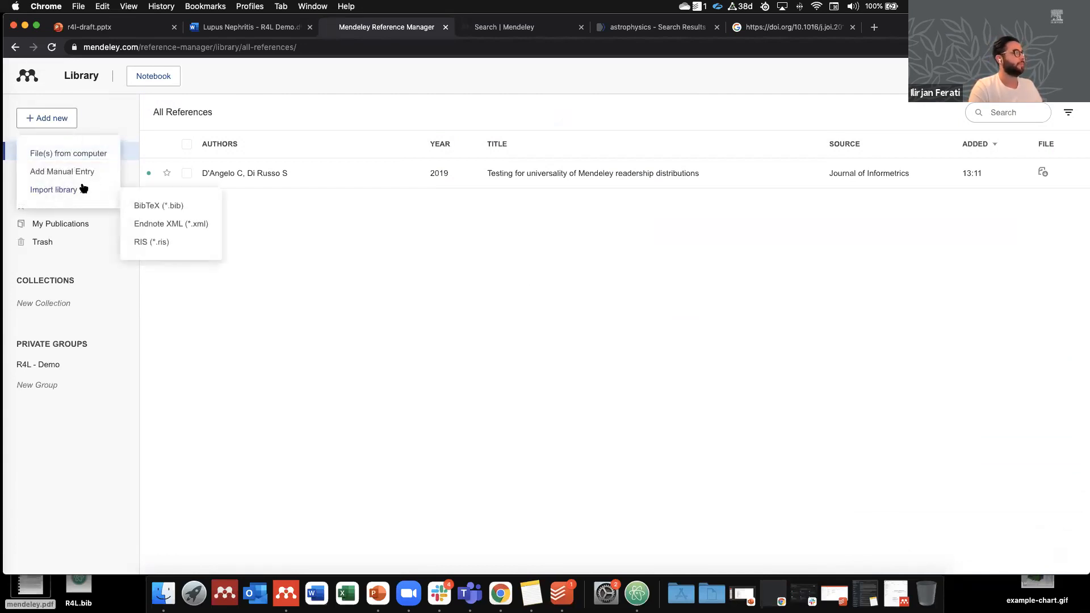
click(168, 206)
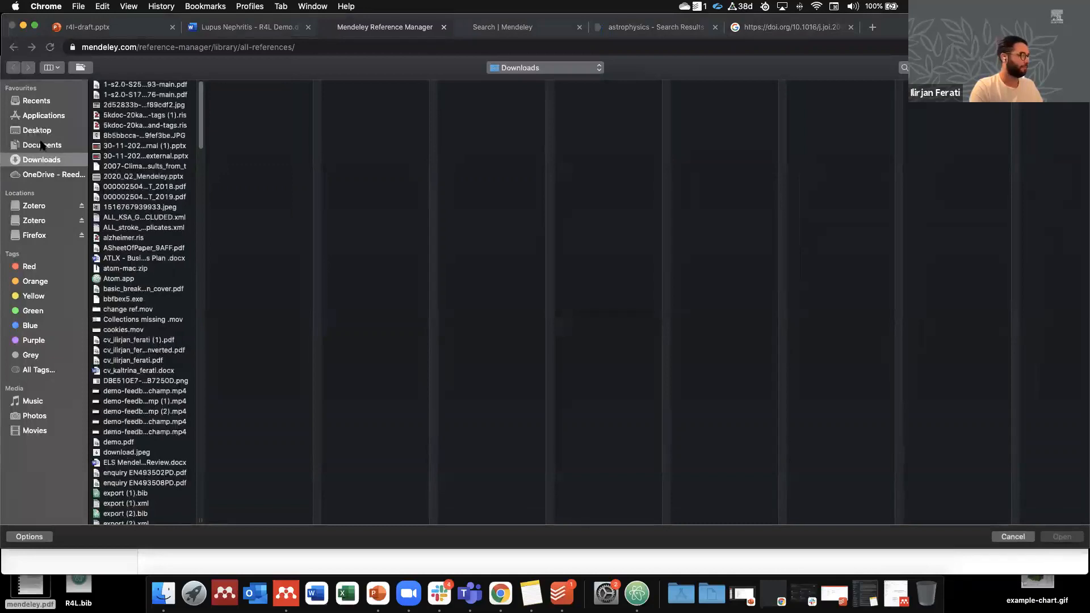
click(40, 130)
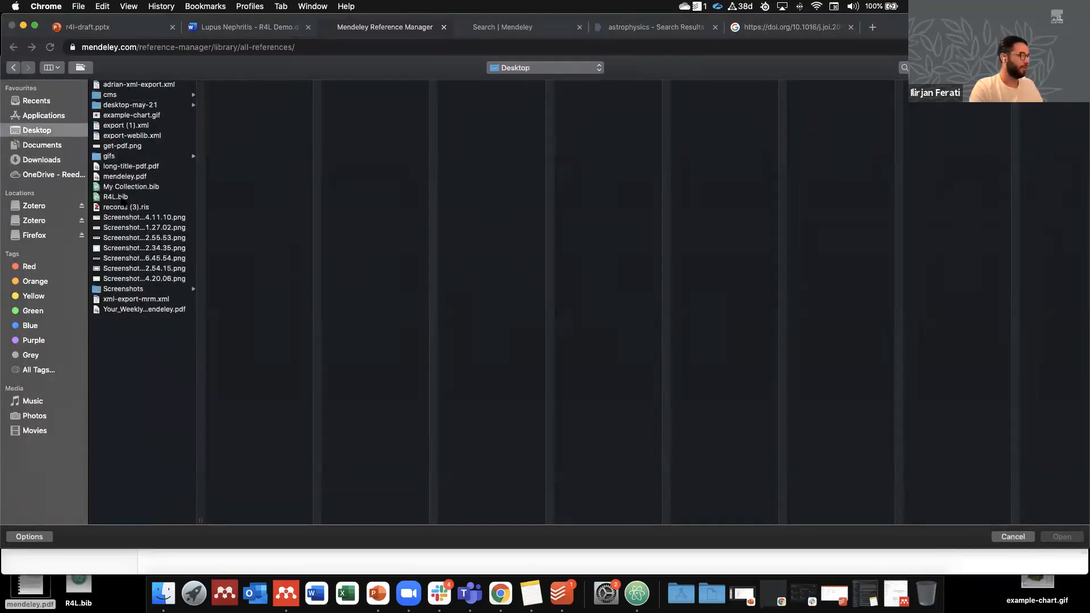
double_click(120, 197)
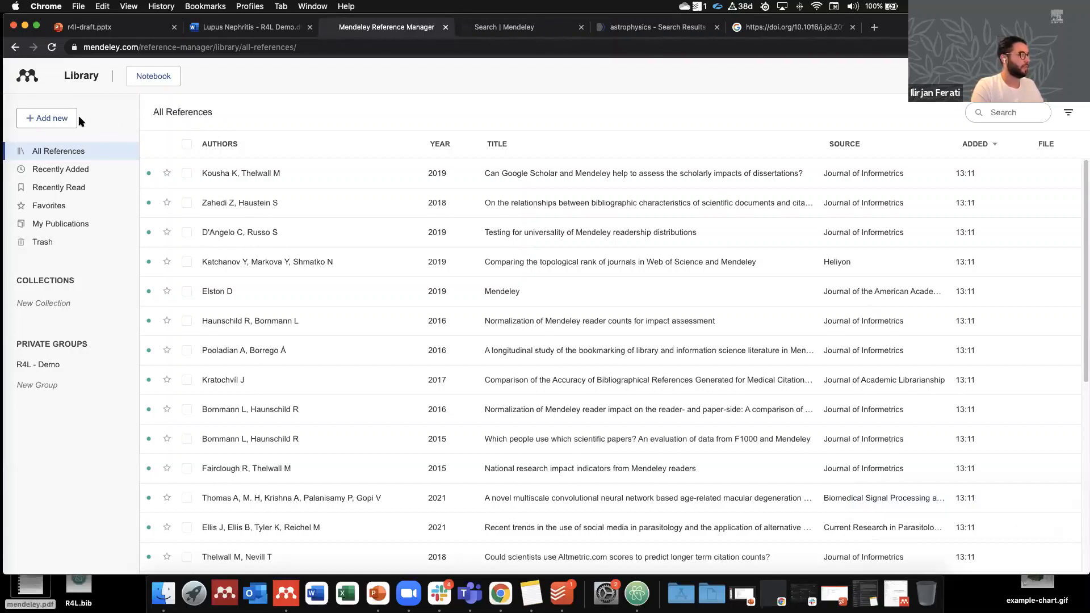
Step: Start a blank manual reference entry from Add new
click(54, 118)
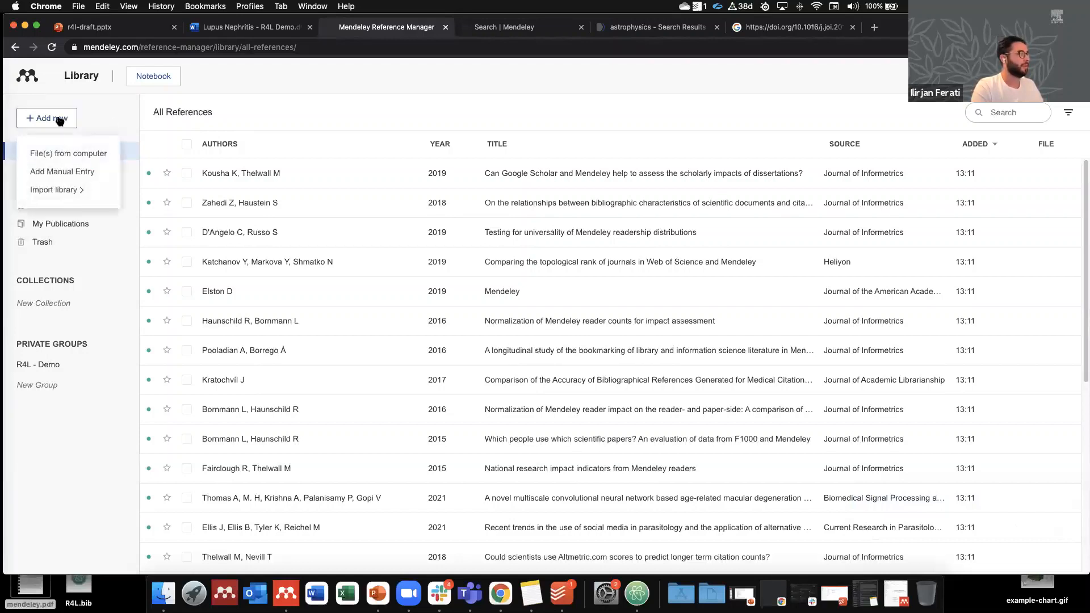
click(86, 172)
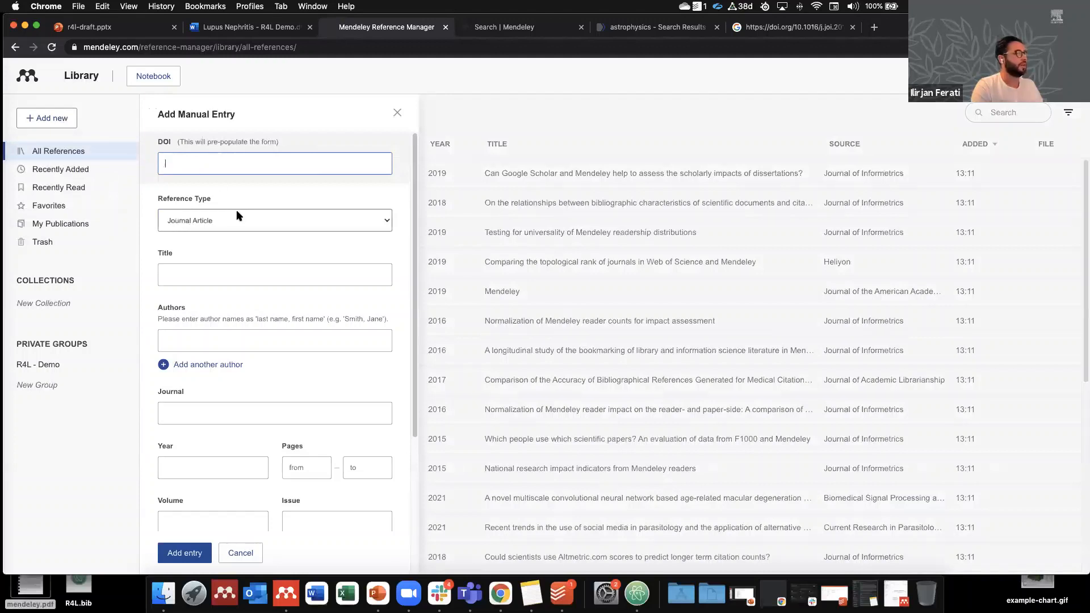
scroll(236, 214, down, 4)
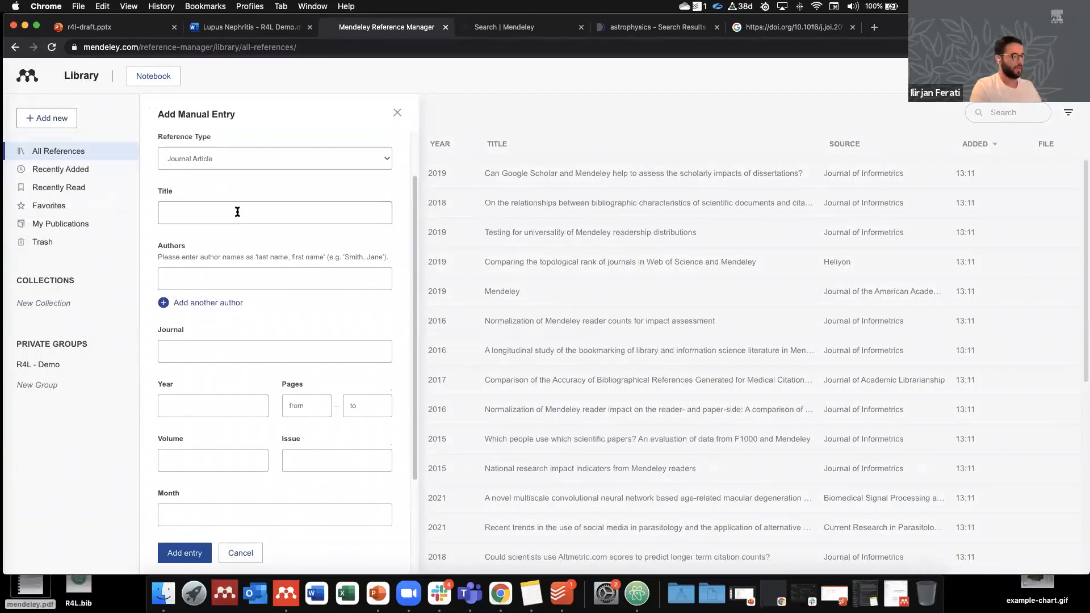
scroll(237, 211, down, 1)
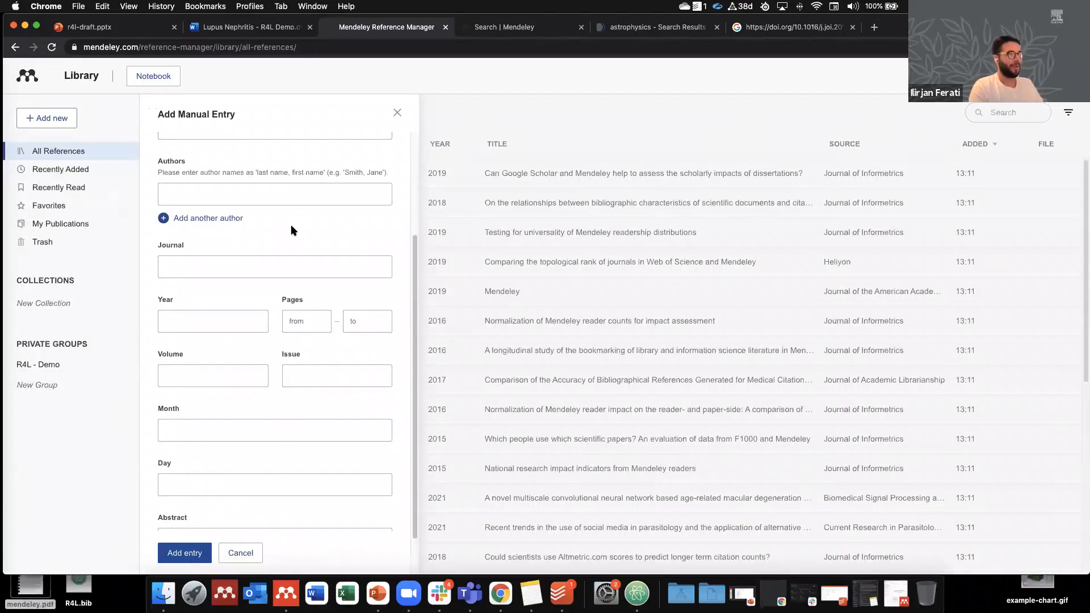
scroll(260, 268, up, 4)
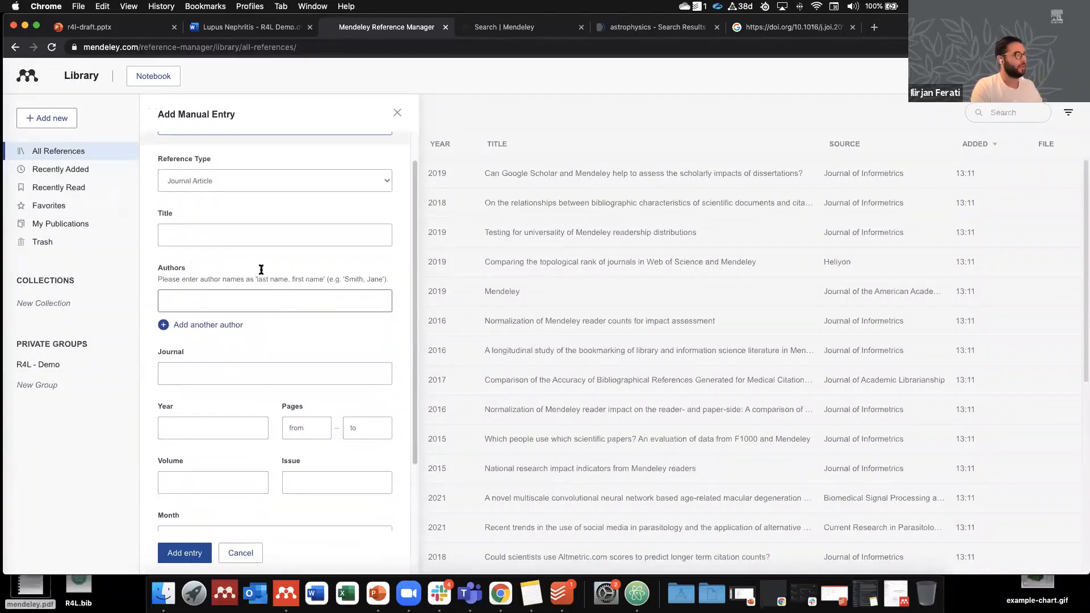
Step: Paste DOI 10.1016/j.joi.2019.03.011 from the Google tab into the DOI field and add the entry
click(773, 46)
click(769, 30)
triple_click(103, 84)
key(super+c)
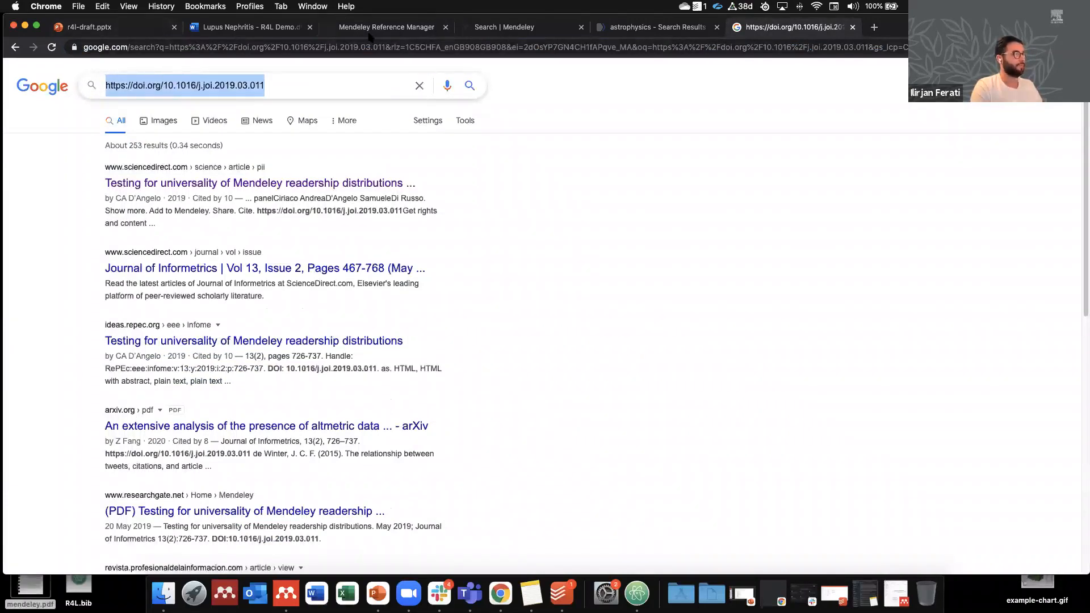
click(372, 29)
click(261, 161)
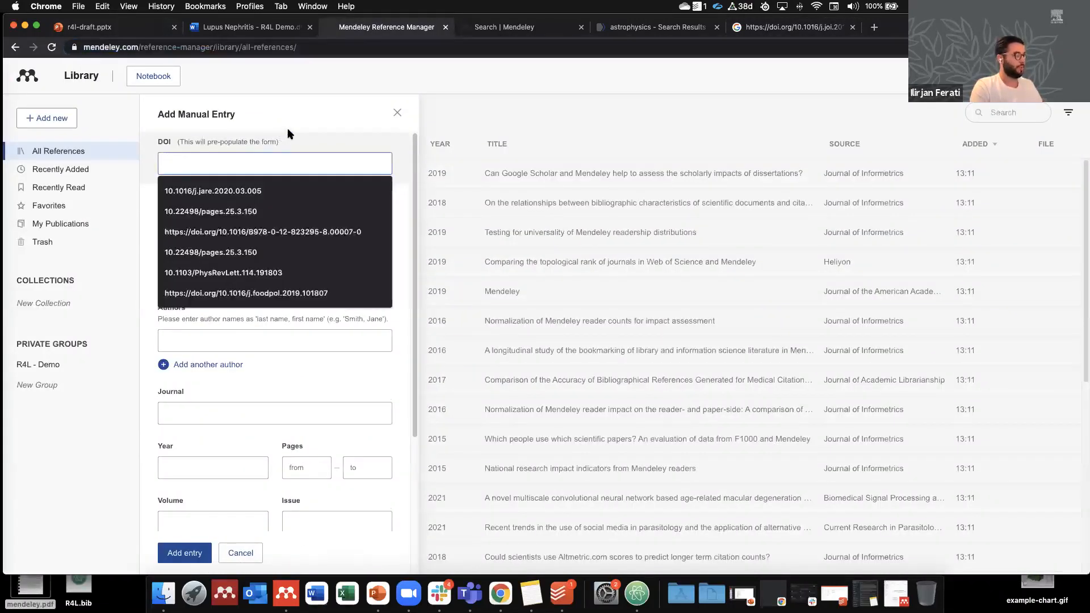
key(super+v)
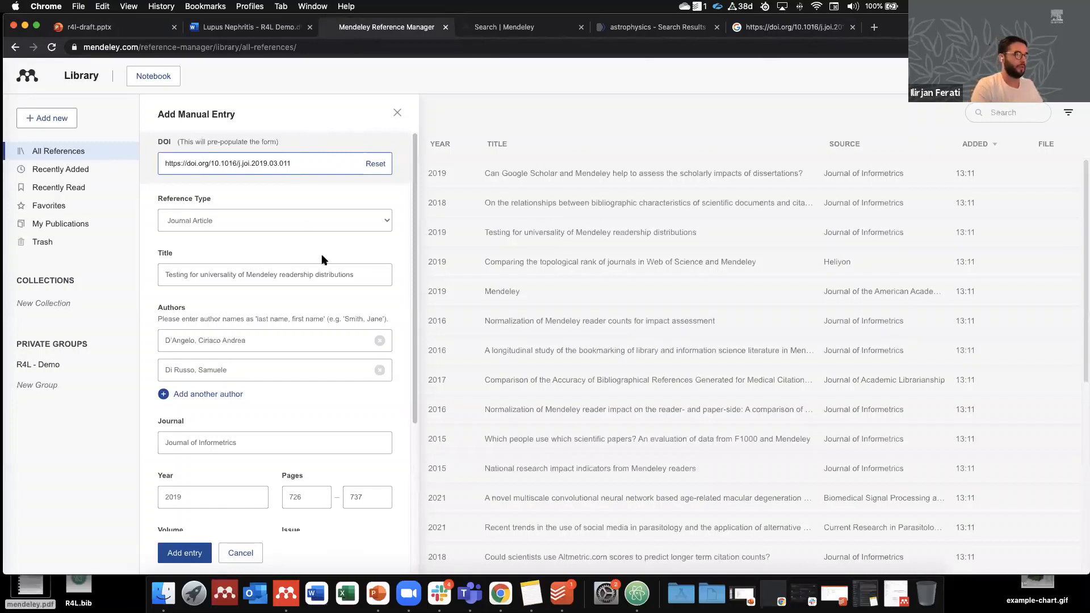
click(199, 549)
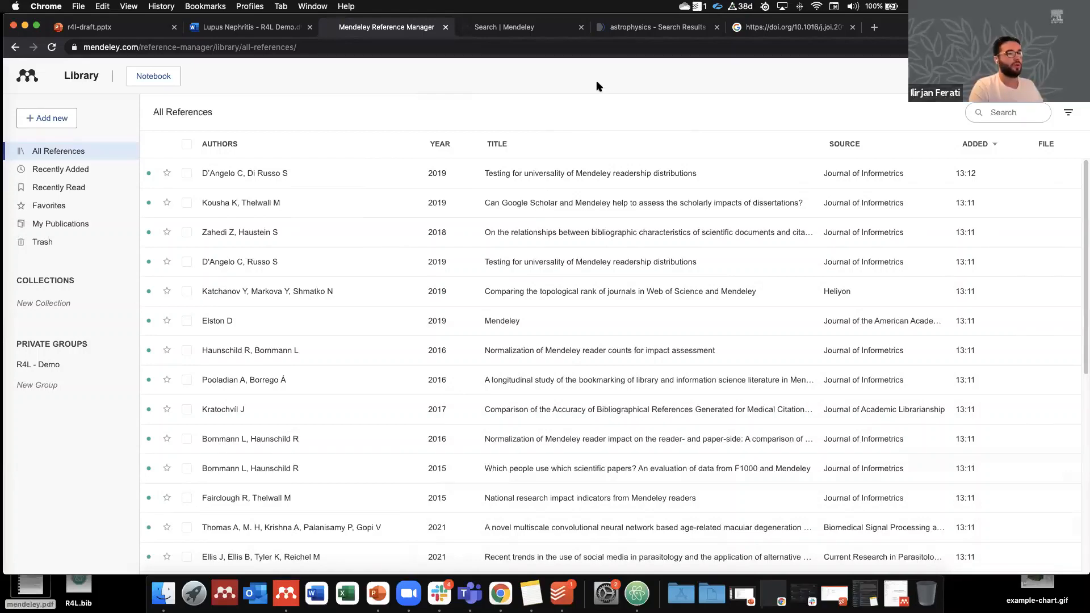
Step: Search Mendeley for Bioenergy and add The future of bioenergy to the library
click(513, 34)
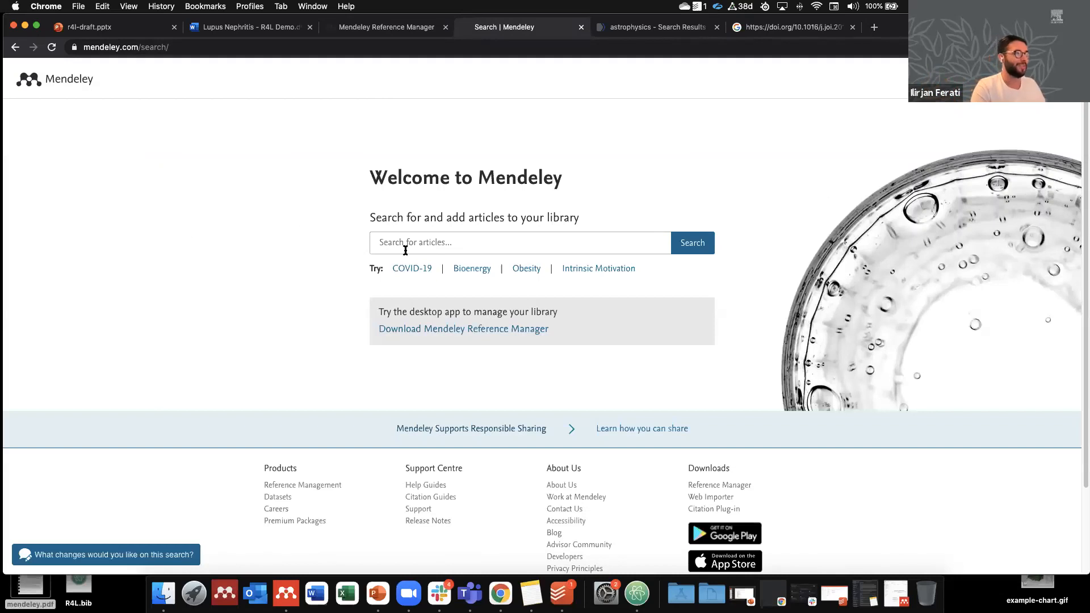
click(464, 272)
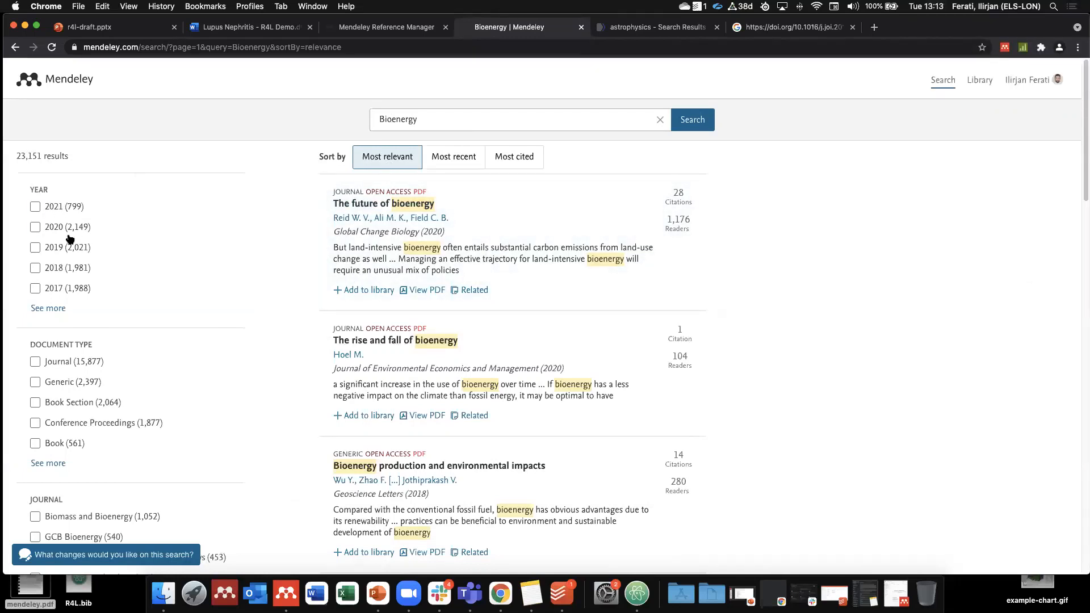
scroll(153, 419, down, 3)
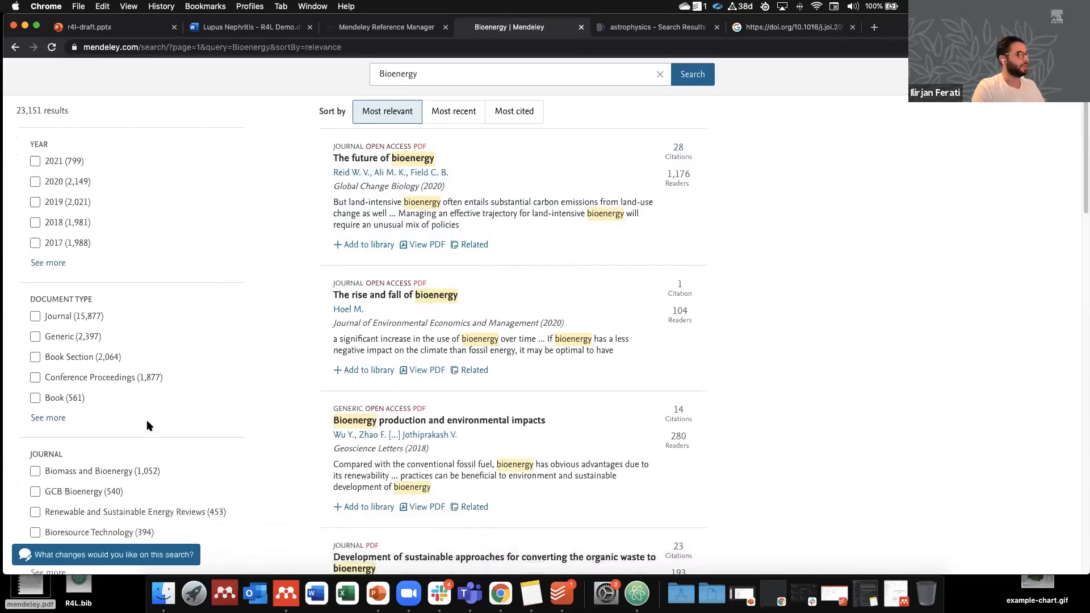
scroll(170, 409, up, 3)
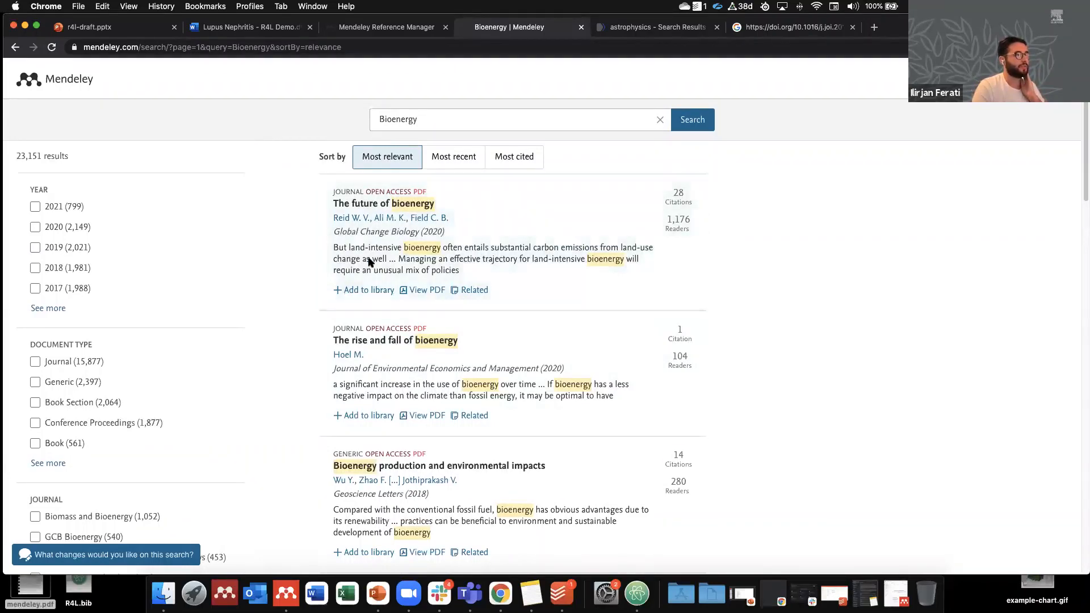
click(360, 291)
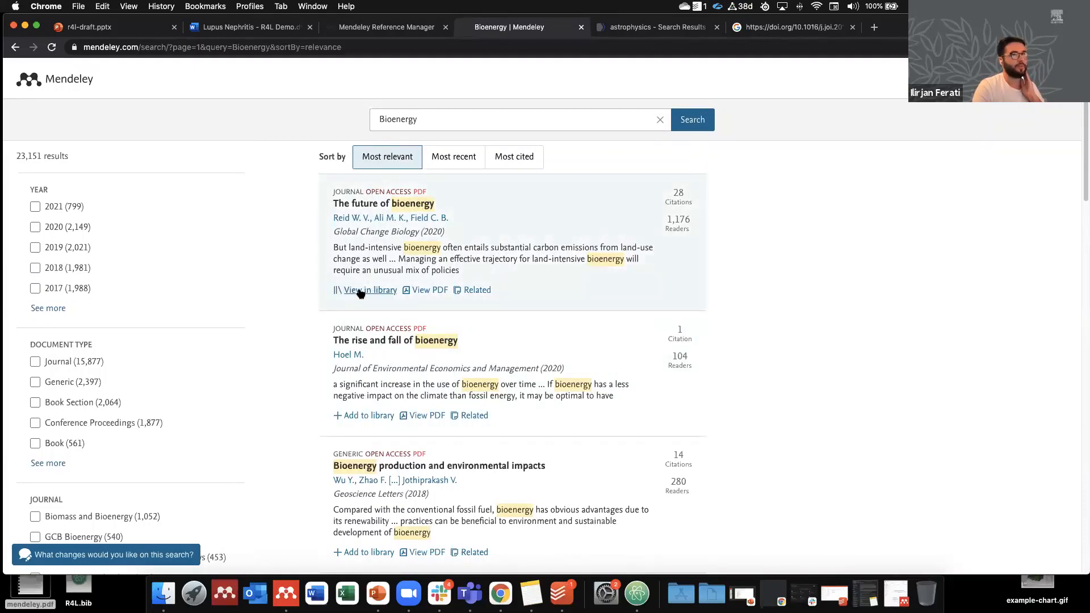
Step: Check the new paper in the library, then bring up the PubMed astrophysics results
click(377, 29)
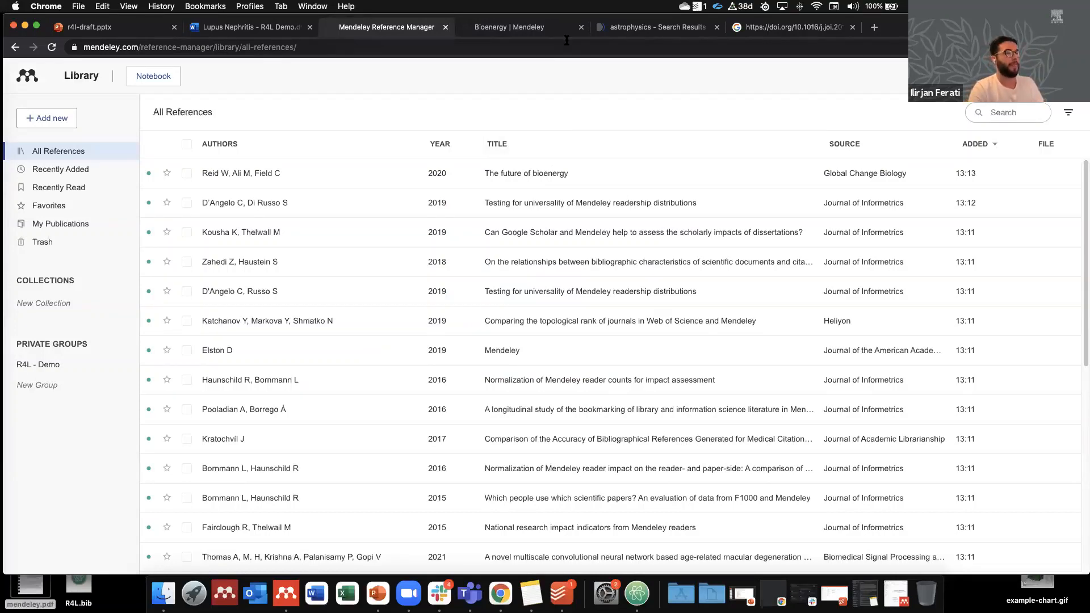
click(517, 34)
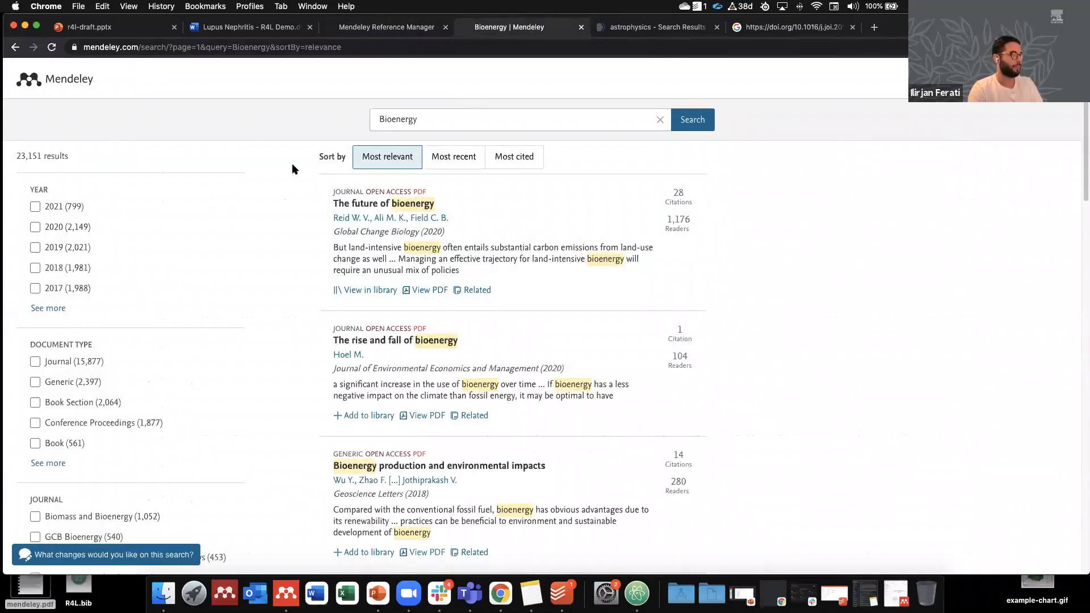
click(634, 33)
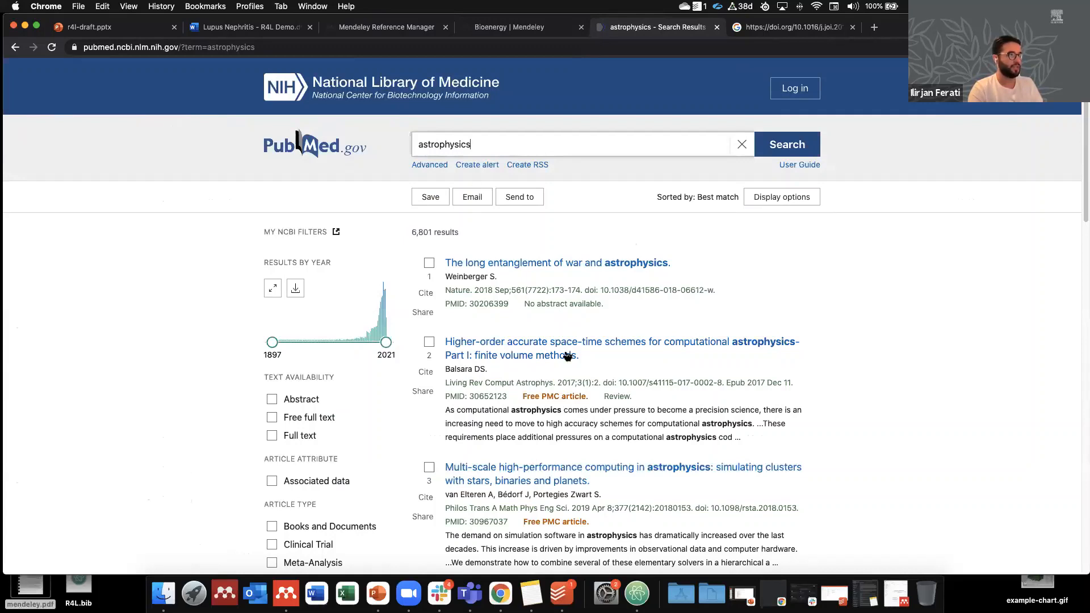
Step: Run the Mendeley Web Importer on the PubMed astrophysics results page
scroll(568, 355, down, 5)
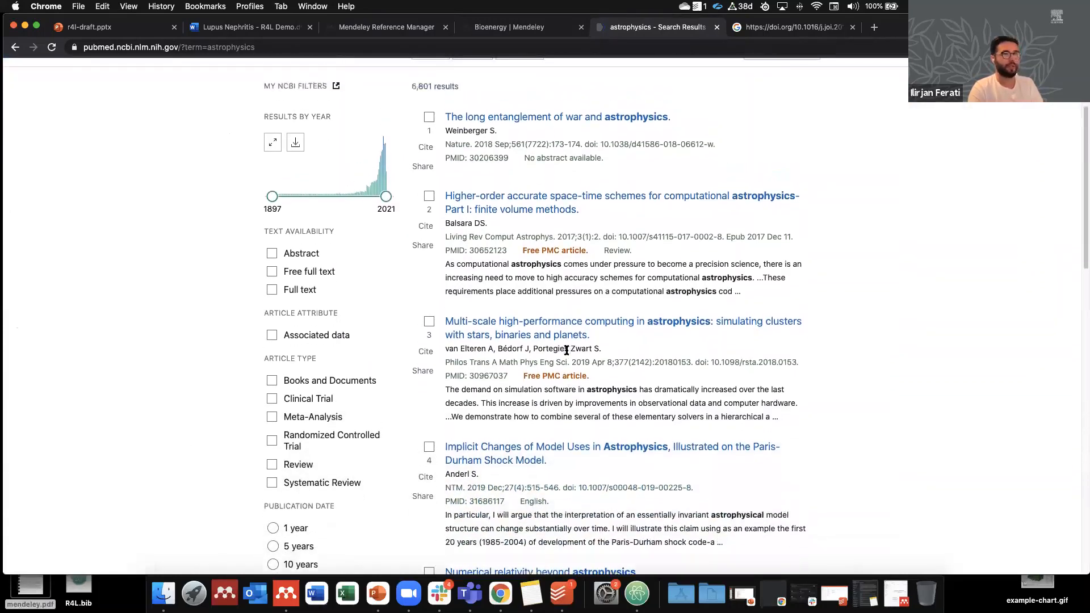
scroll(566, 350, up, 4)
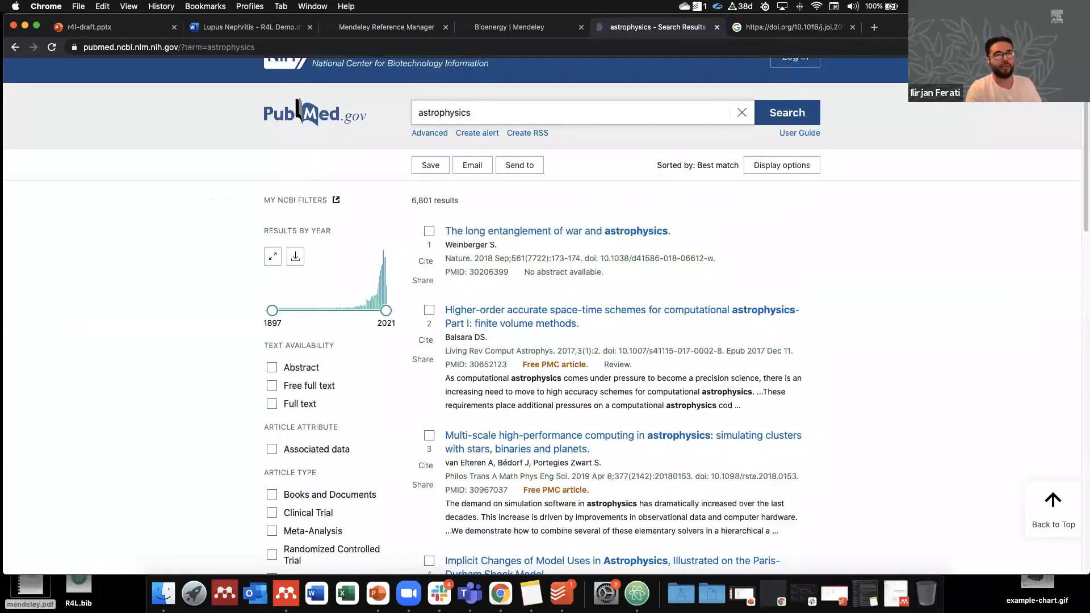
click(999, 47)
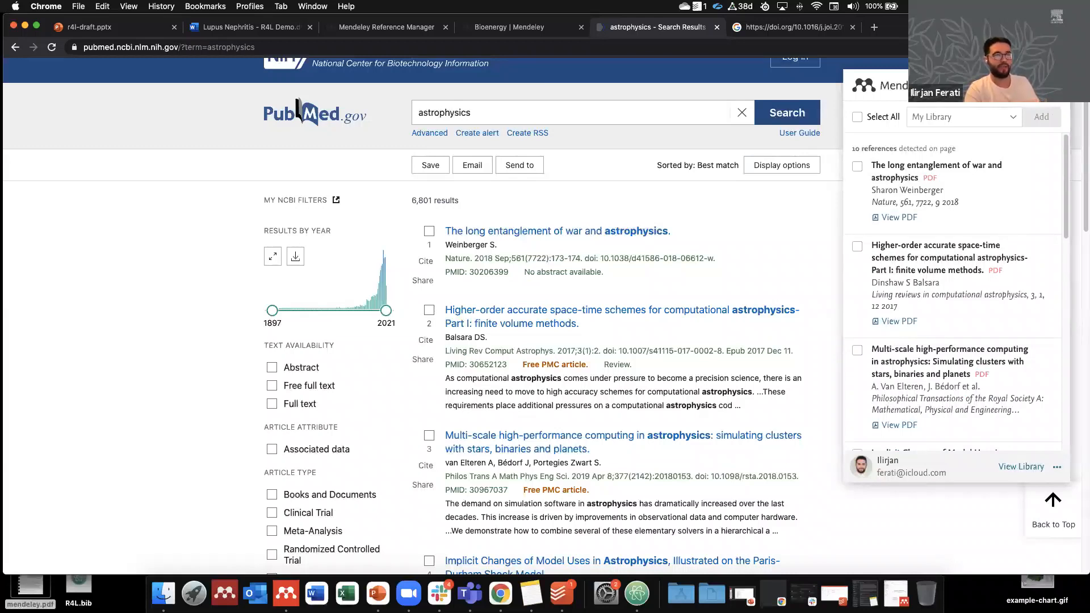
scroll(965, 182, down, 5)
scroll(884, 149, up, 5)
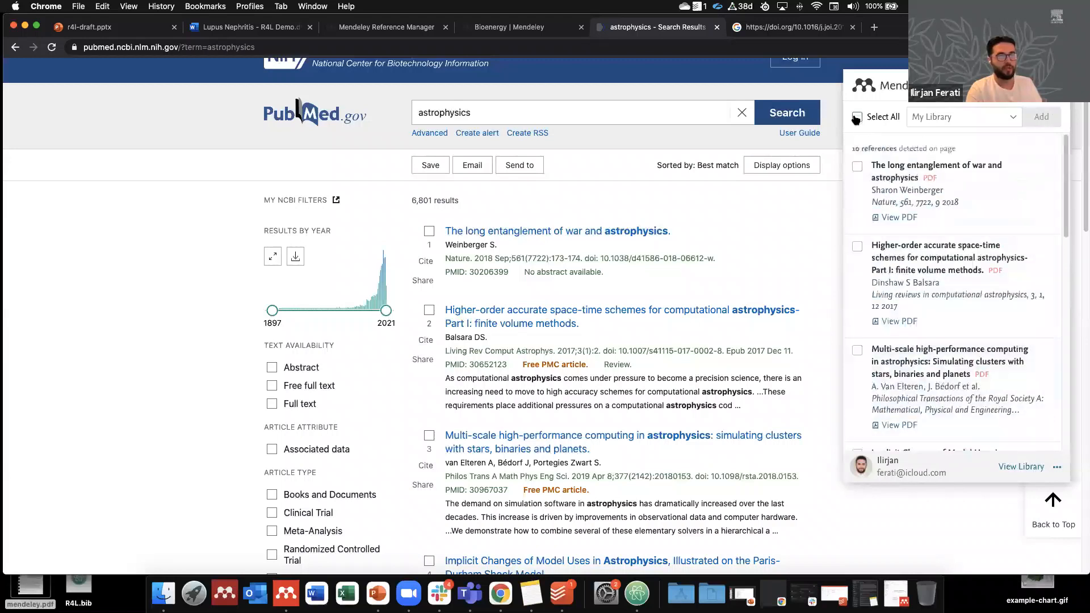
scroll(897, 241, down, 4)
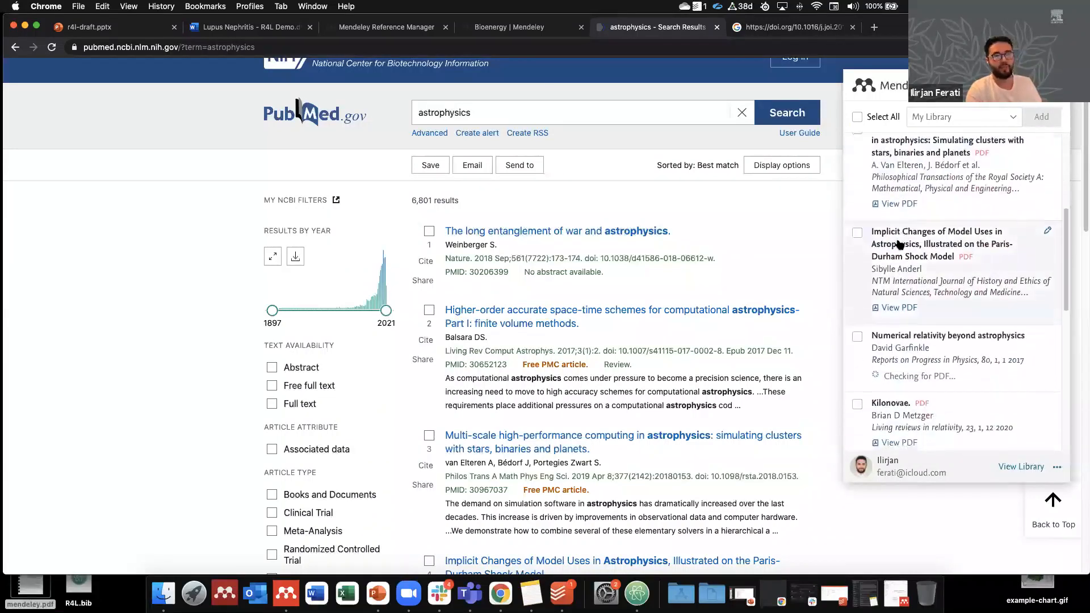
scroll(900, 241, up, 3)
scroll(935, 183, up, 2)
Step: Add The long entanglement of war and astrophysics to My Library and view it there
click(931, 116)
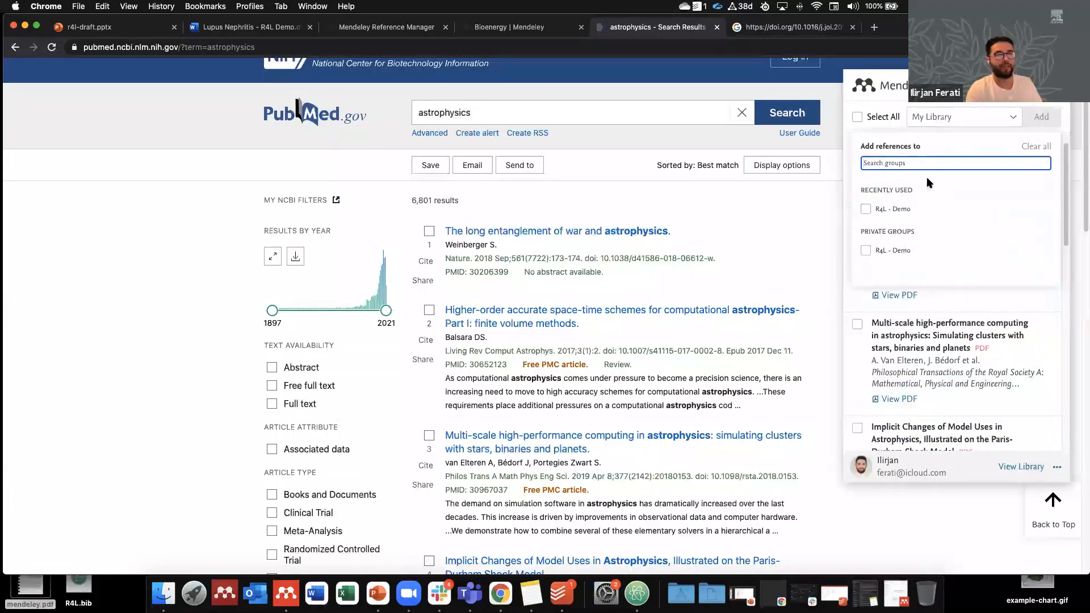
click(937, 119)
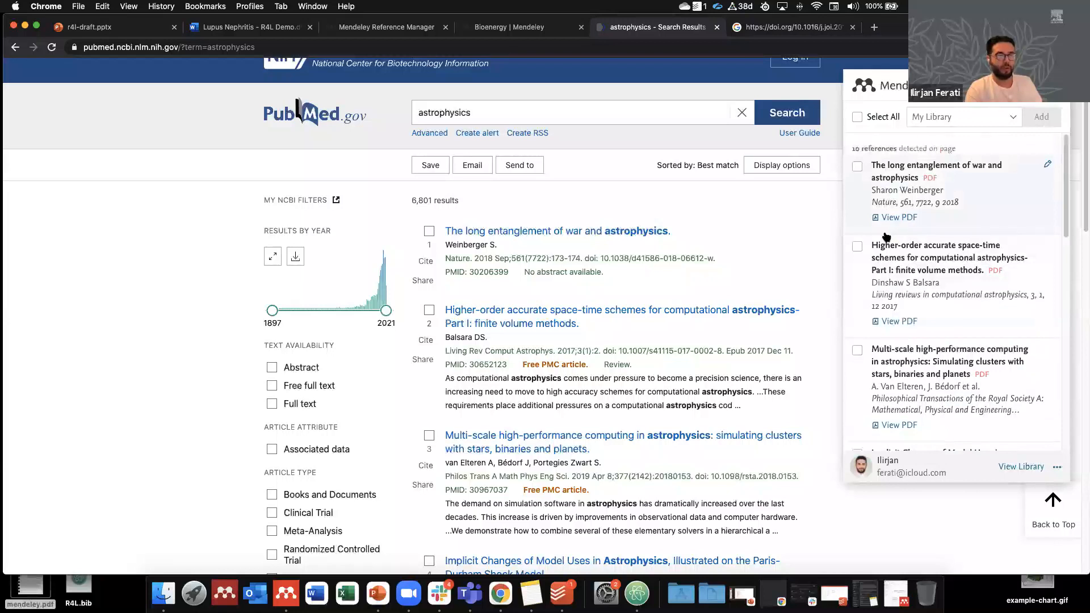
click(858, 166)
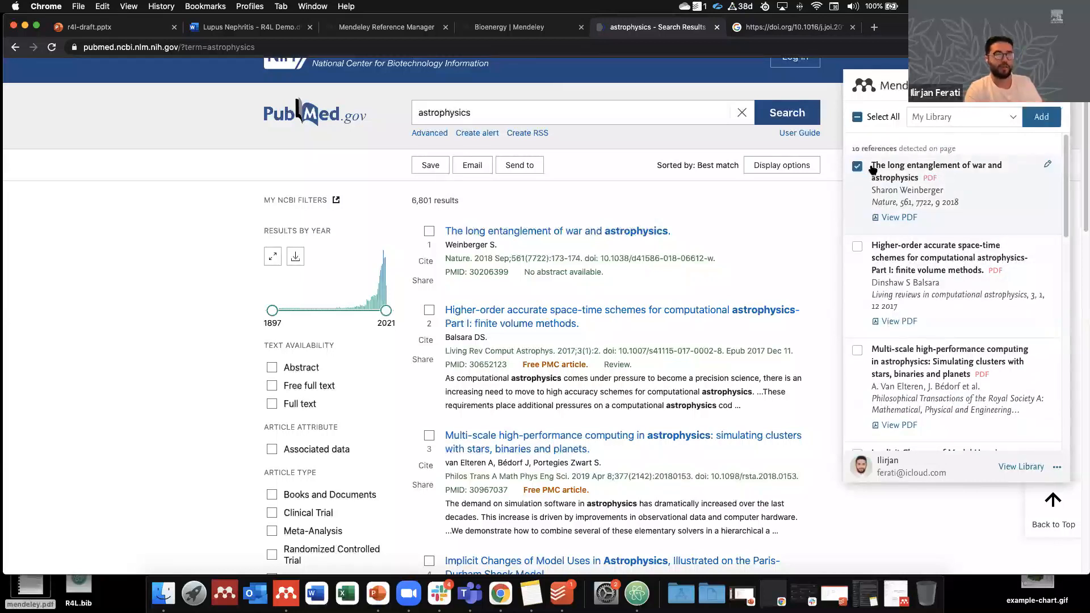
click(1038, 120)
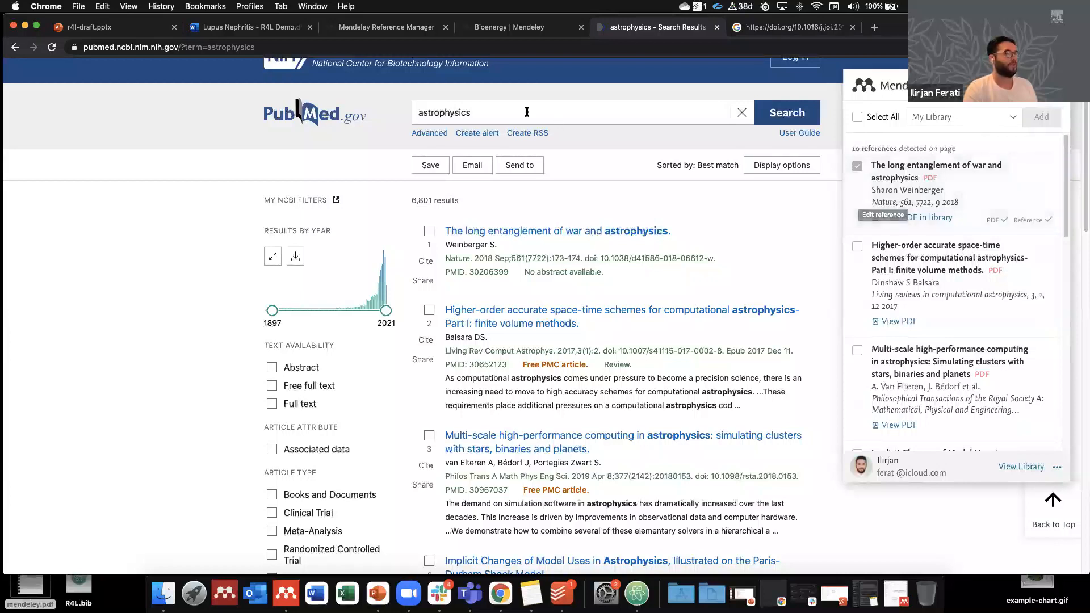
click(375, 28)
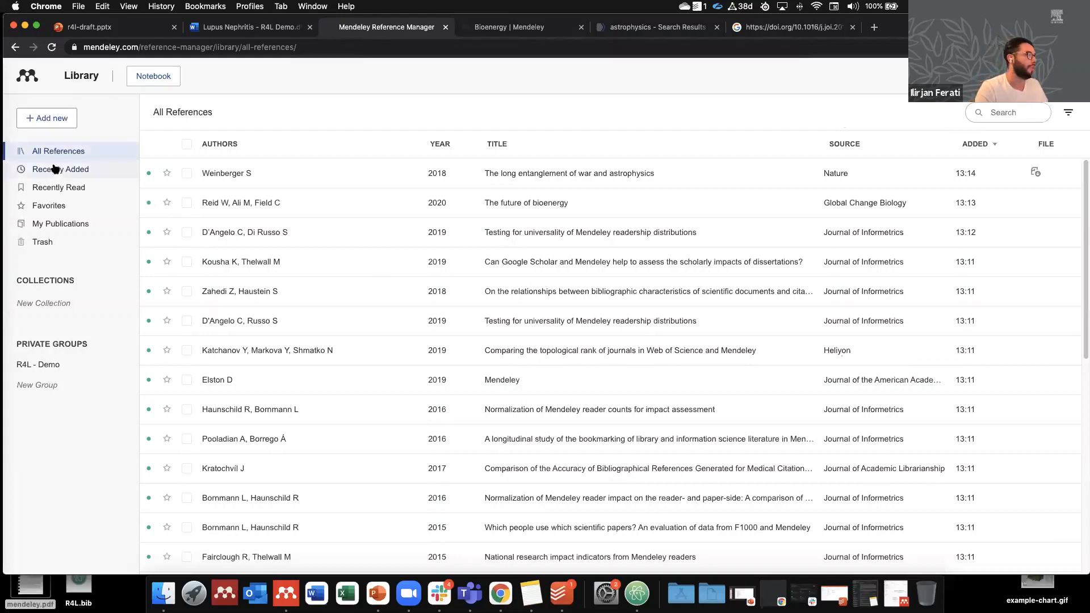
click(55, 168)
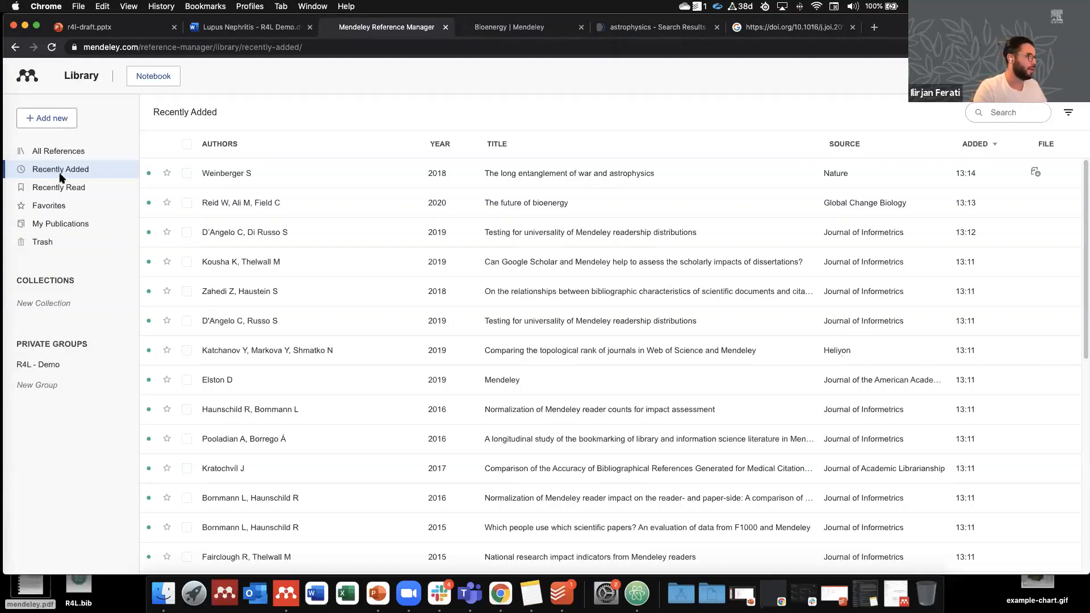
Step: Browse Recently Read and Favorites, then return to All References
click(63, 192)
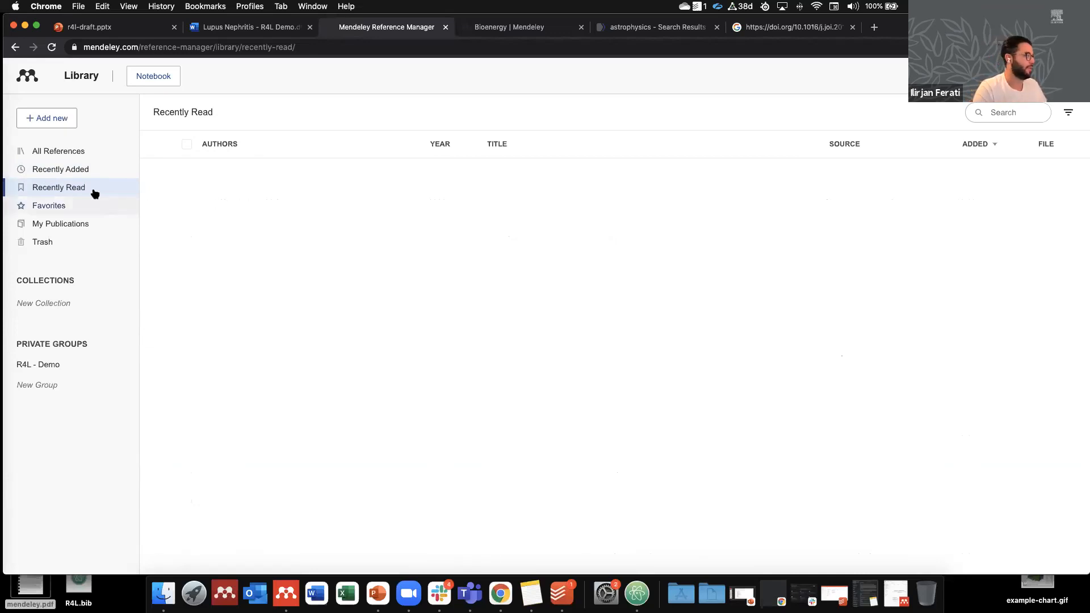
click(63, 209)
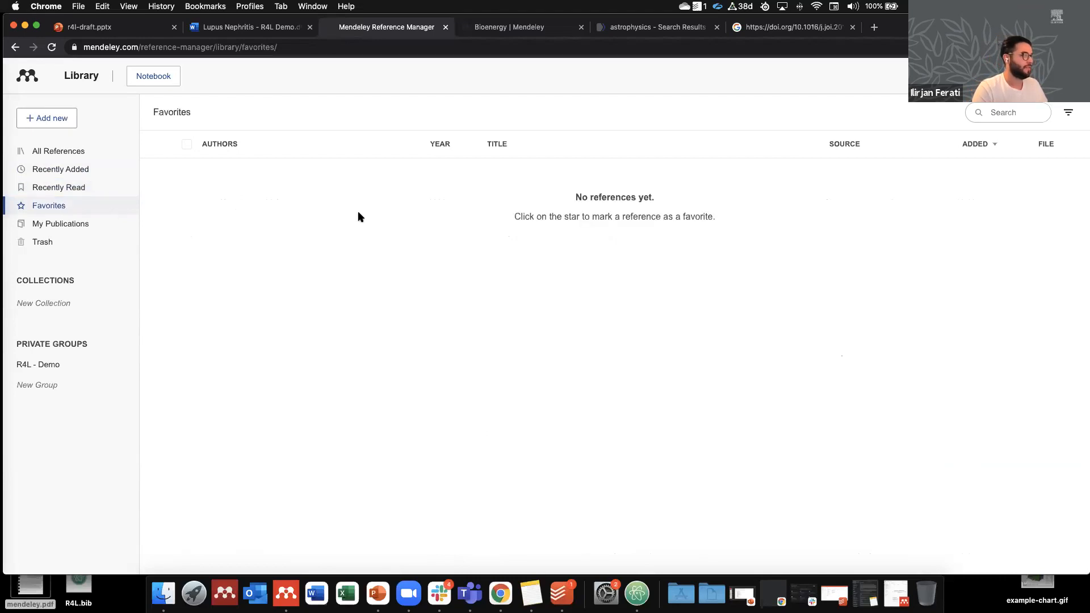
click(89, 154)
Step: Star both Testing for universality papers and the Mendeley paper, then start claiming a Scopus profile under My Publications
click(167, 232)
click(167, 320)
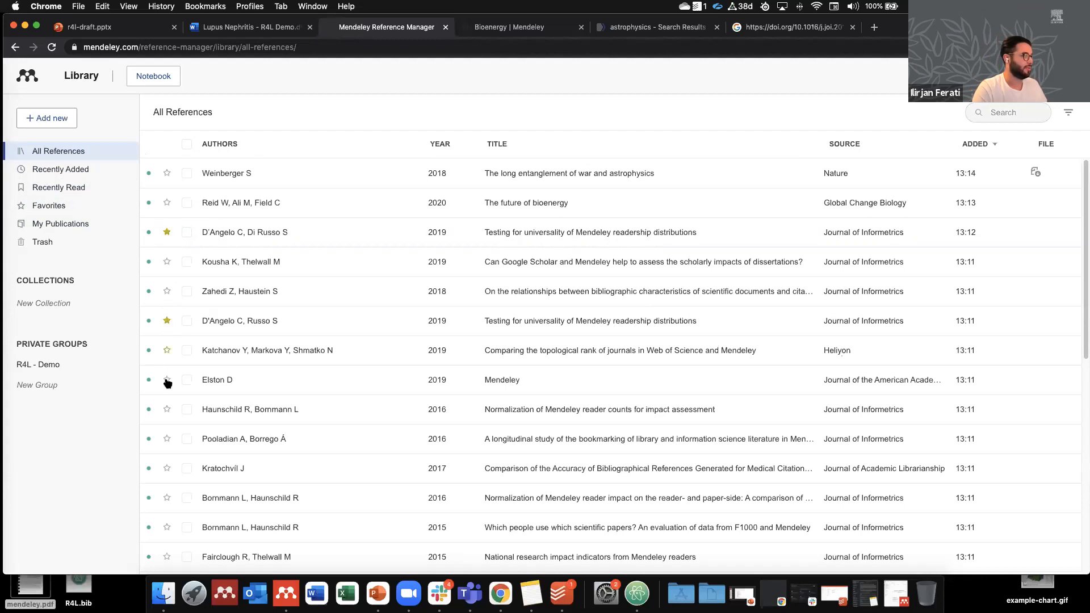
click(166, 380)
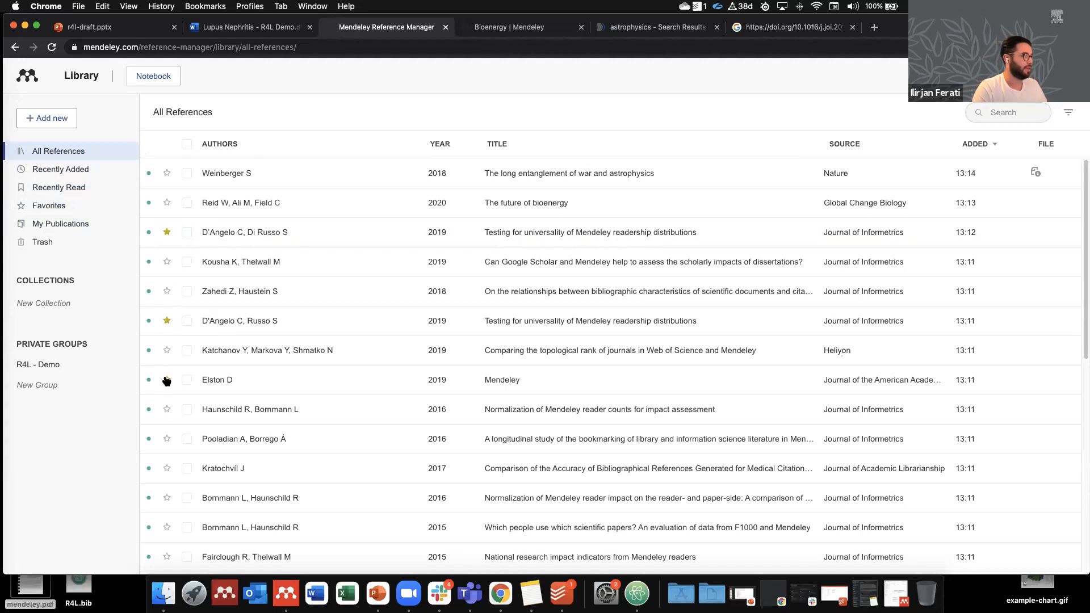
click(58, 209)
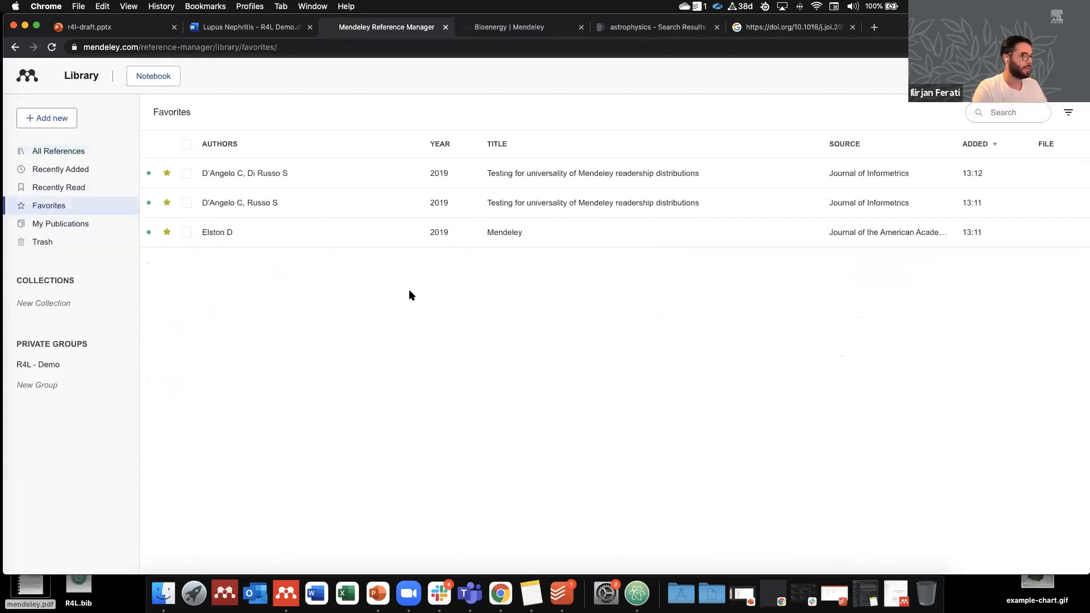
click(88, 224)
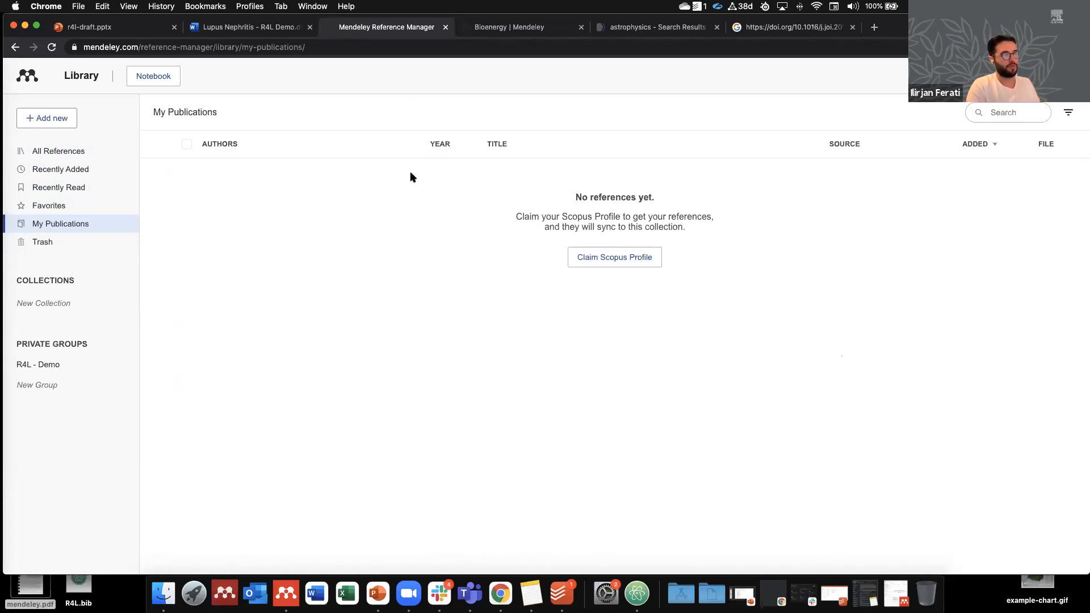
click(621, 262)
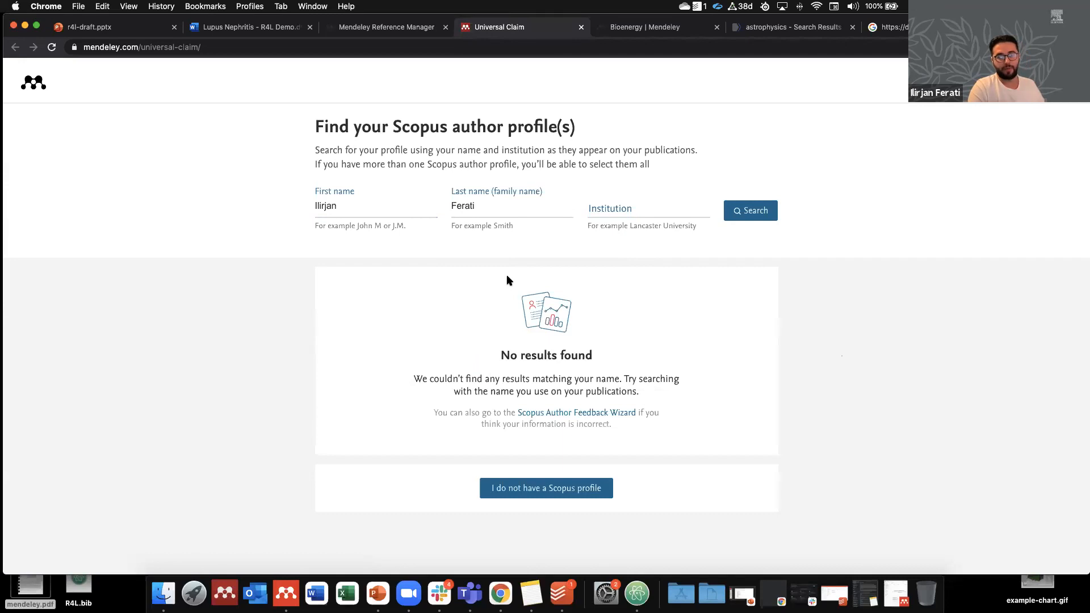
Step: Back in the library tab, view the Trash's one deleted reference, then return to All References
click(377, 28)
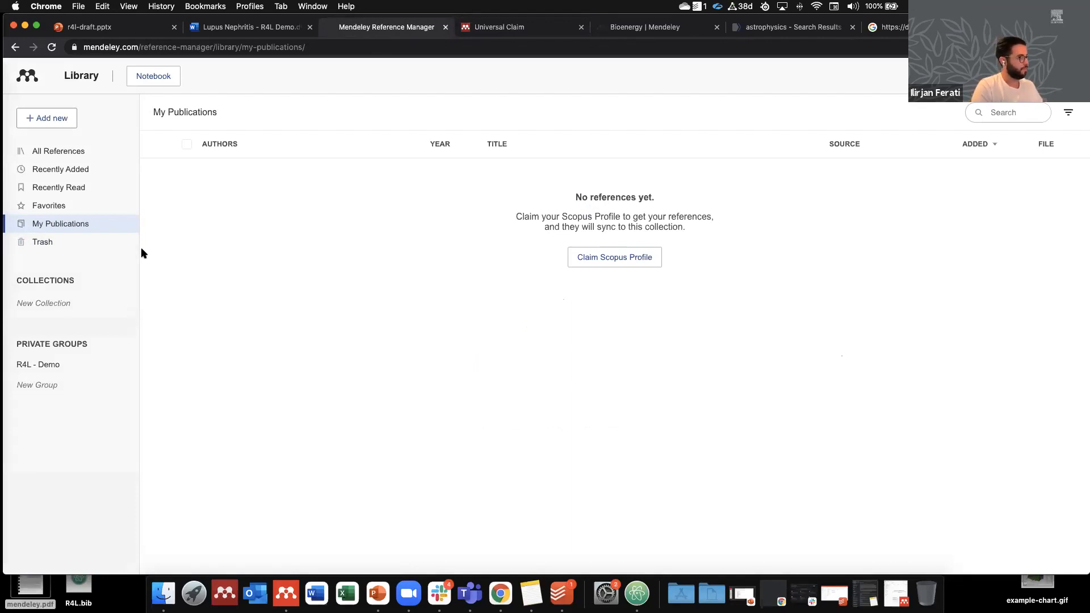
click(52, 243)
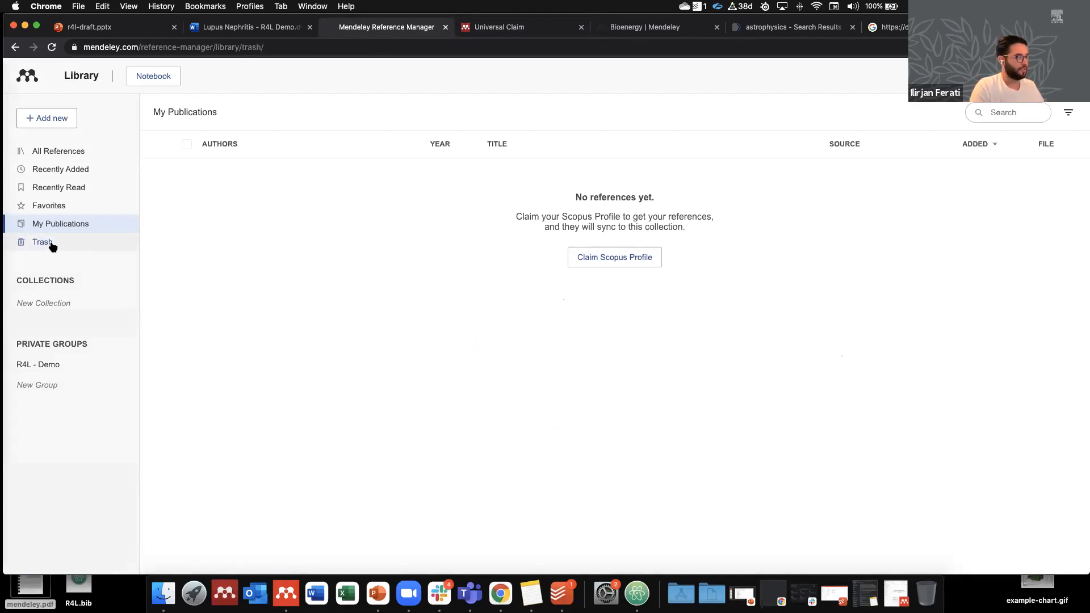
click(61, 151)
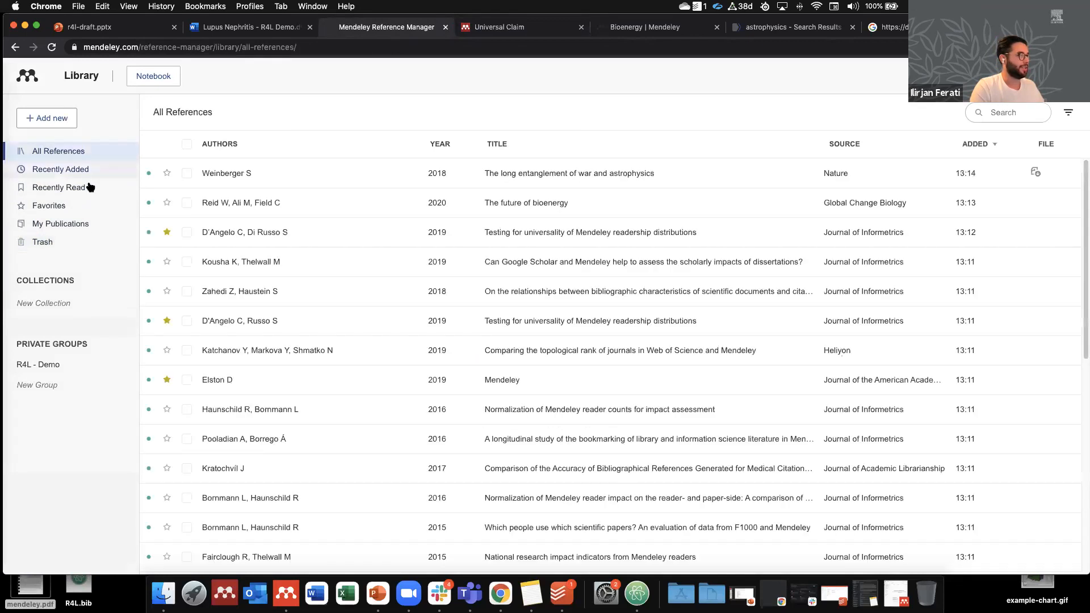
Step: Delete The future of bioenergy and both Testing for universality references
click(187, 202)
click(187, 232)
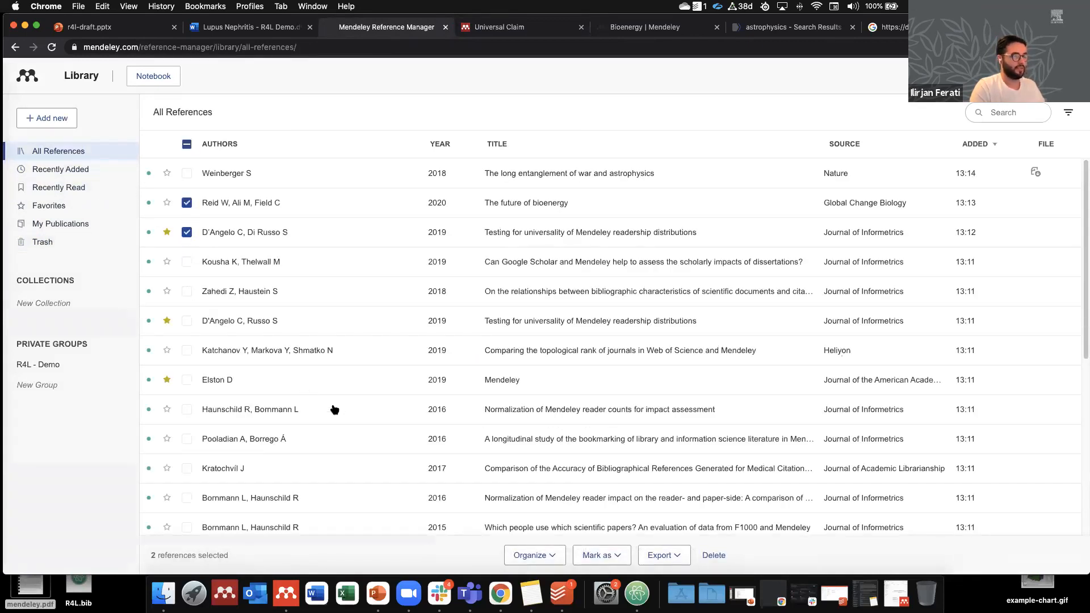
click(714, 555)
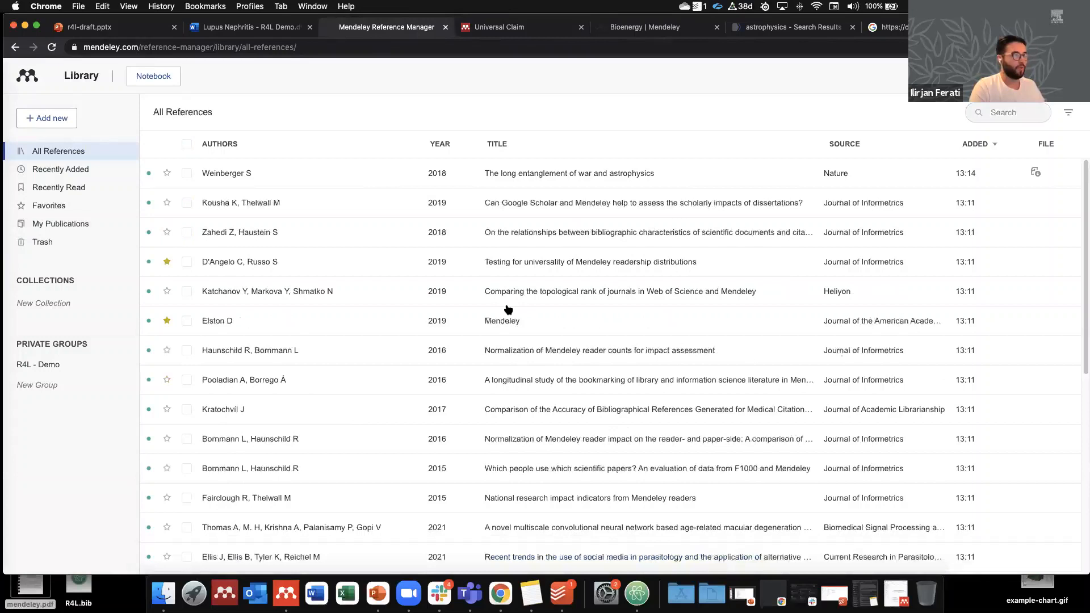
right_click(468, 266)
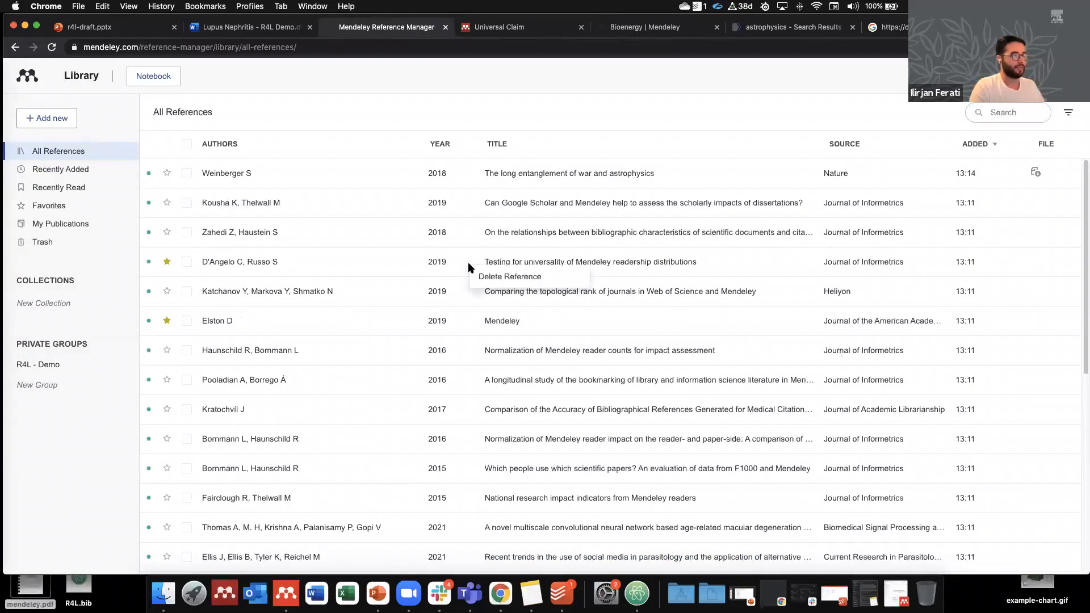
click(494, 277)
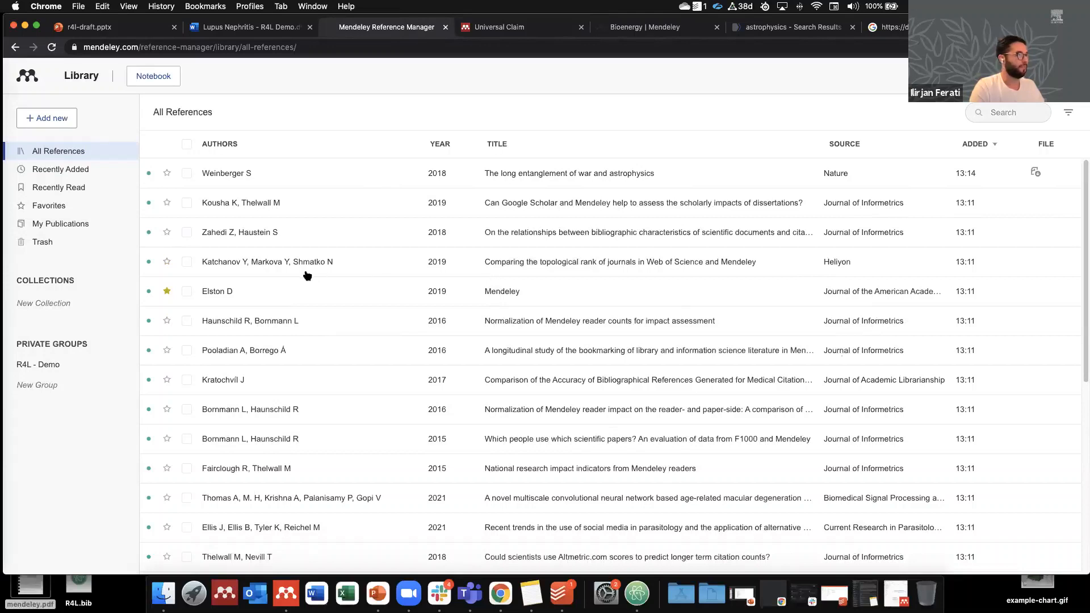
Step: Check the three deleted references in Trash, then return to All References
click(71, 243)
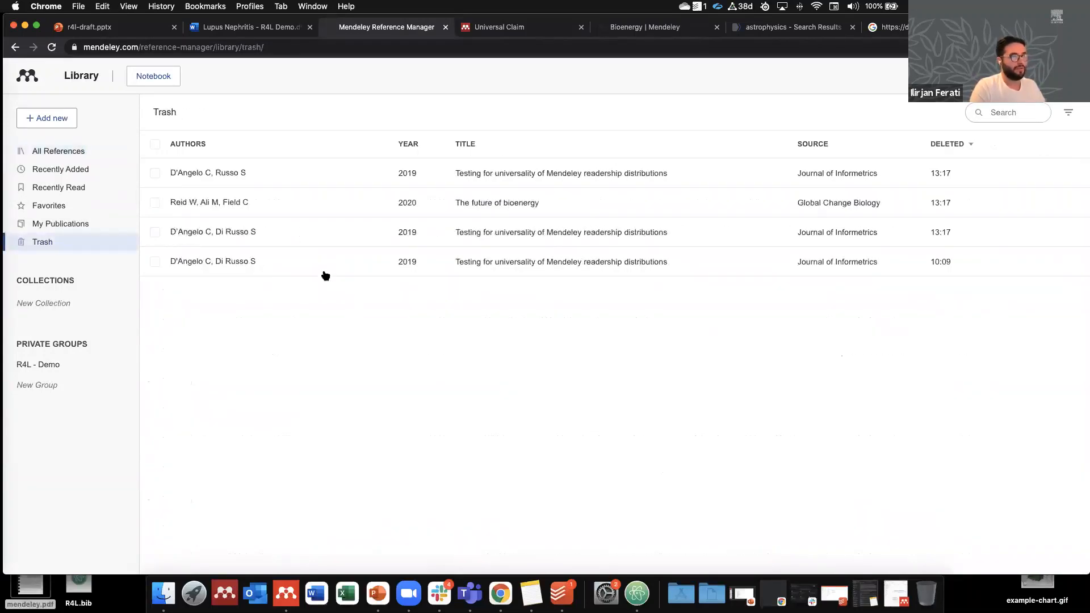
click(154, 232)
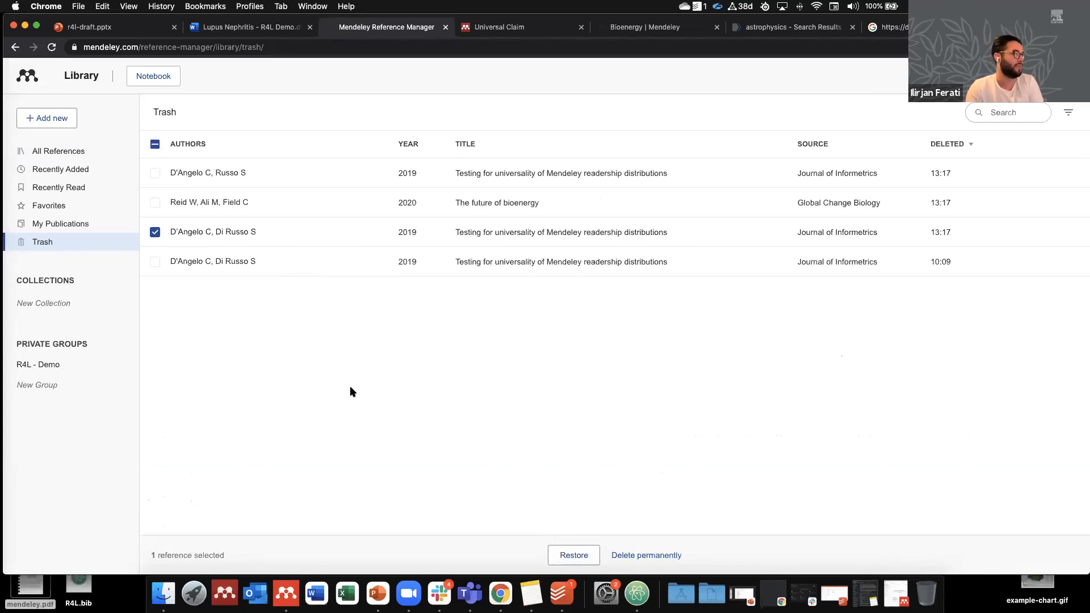
click(66, 154)
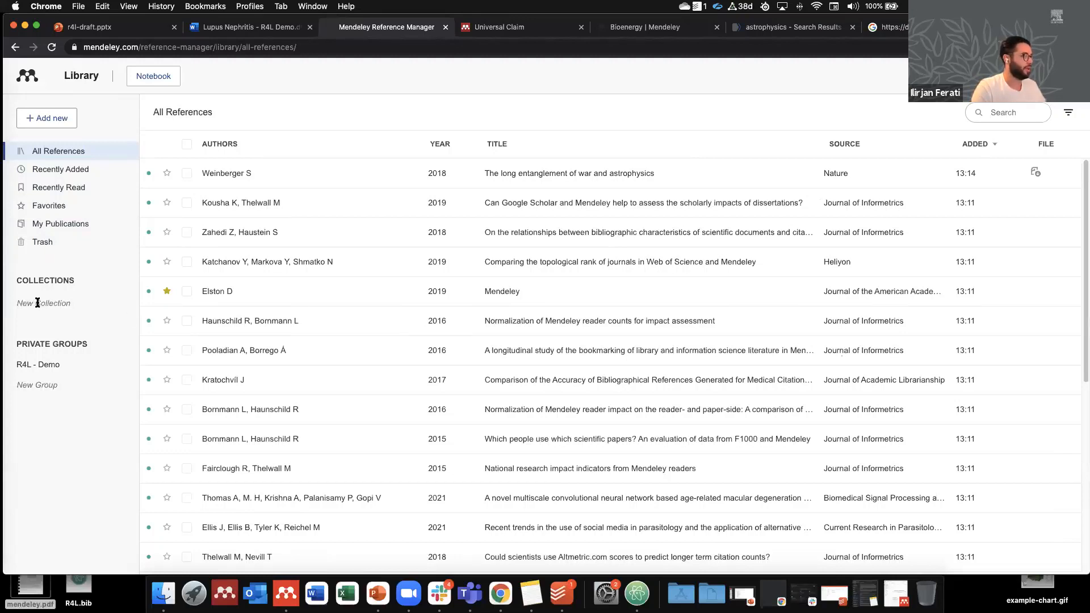
Step: Create a new collection named R4L and return to All References
click(36, 303)
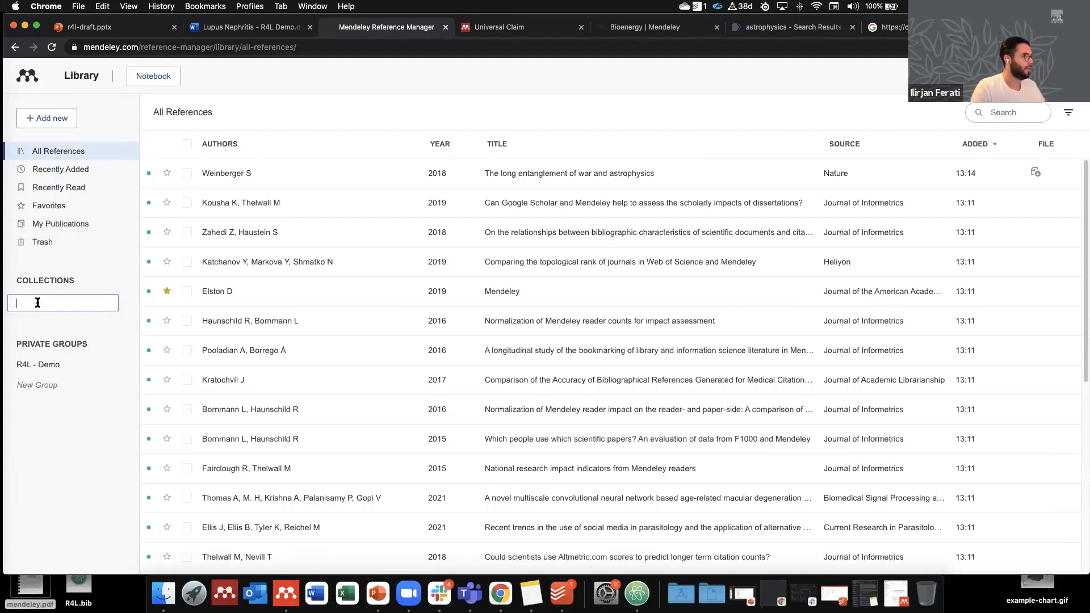
text(R4L)
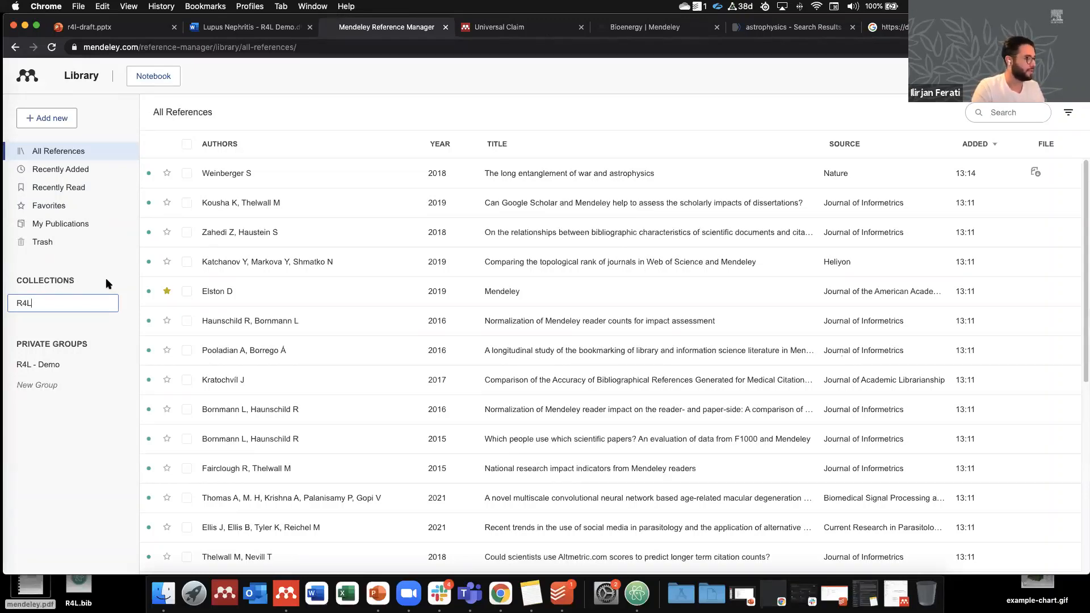
key(Return)
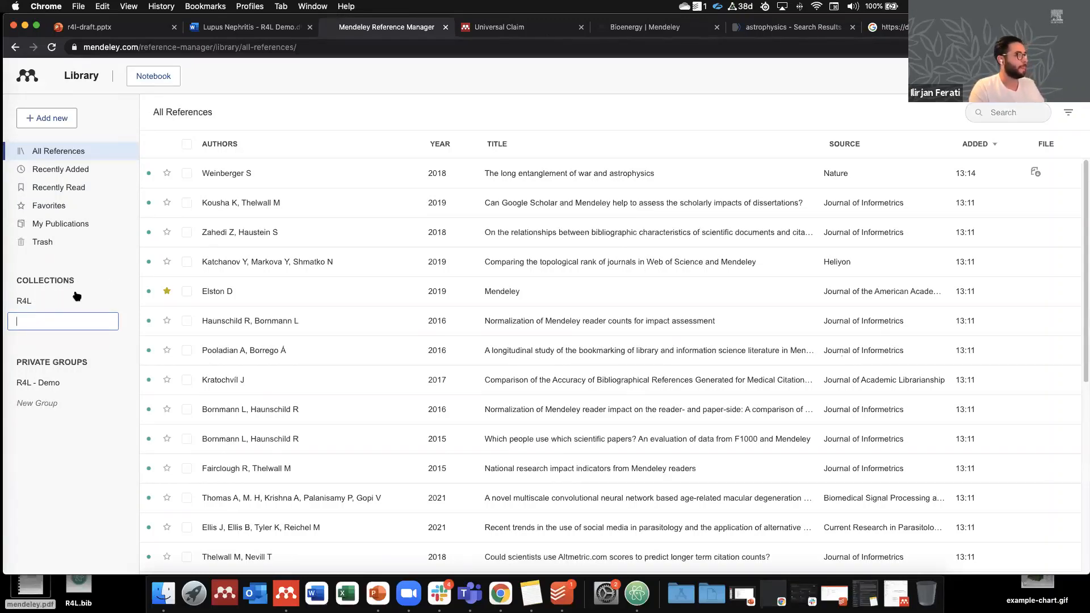
click(77, 296)
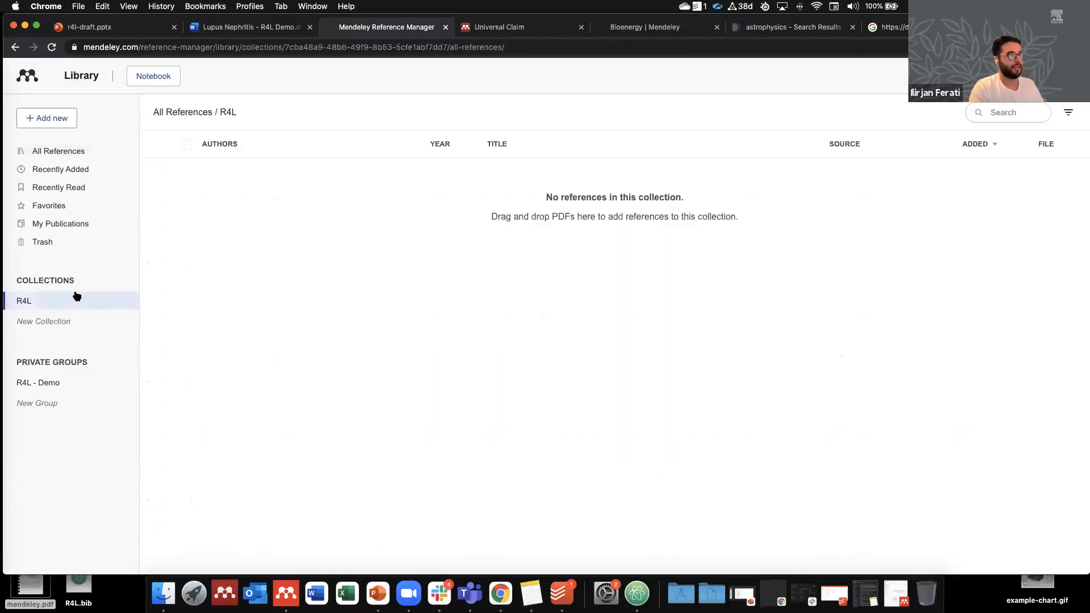
click(61, 152)
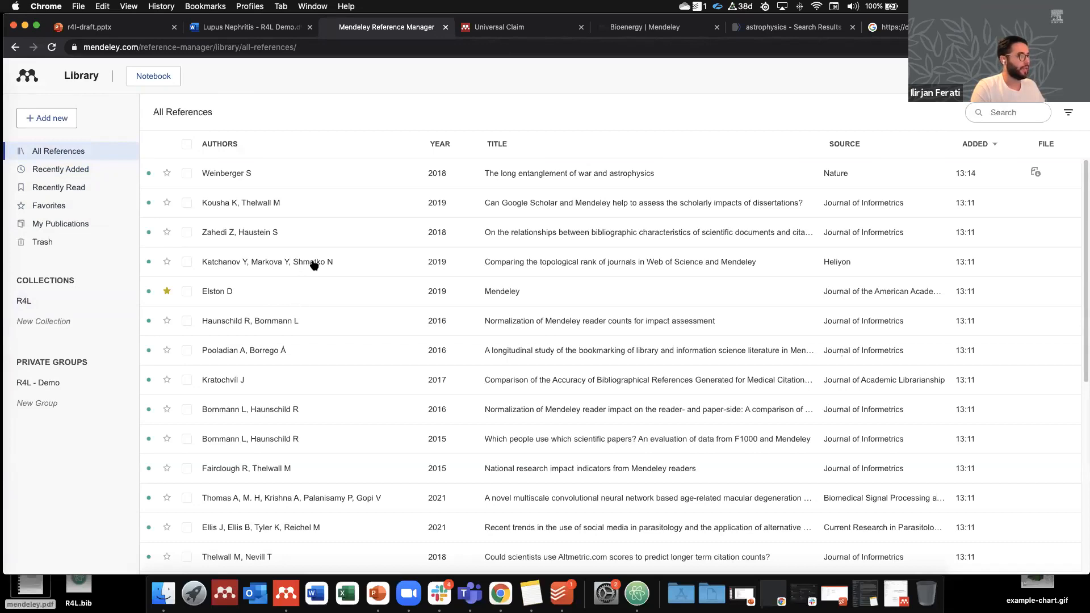
Step: Drag the journal topological-rank, bookmarking-study and 2016 reader-impact papers into R4L
drag(323, 265, 28, 305)
drag(276, 357, 28, 301)
drag(233, 421, 26, 302)
Step: Add the Mendeley, reader-count normalization and reader-impact papers to R4L via Organize, then open R4L
click(187, 291)
click(187, 321)
click(187, 409)
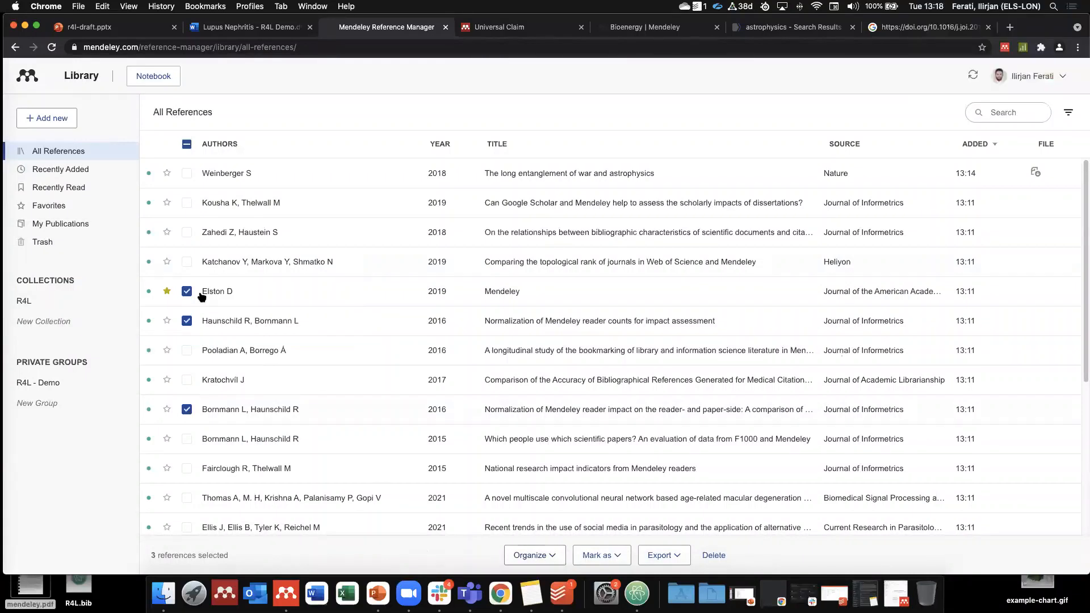
click(527, 555)
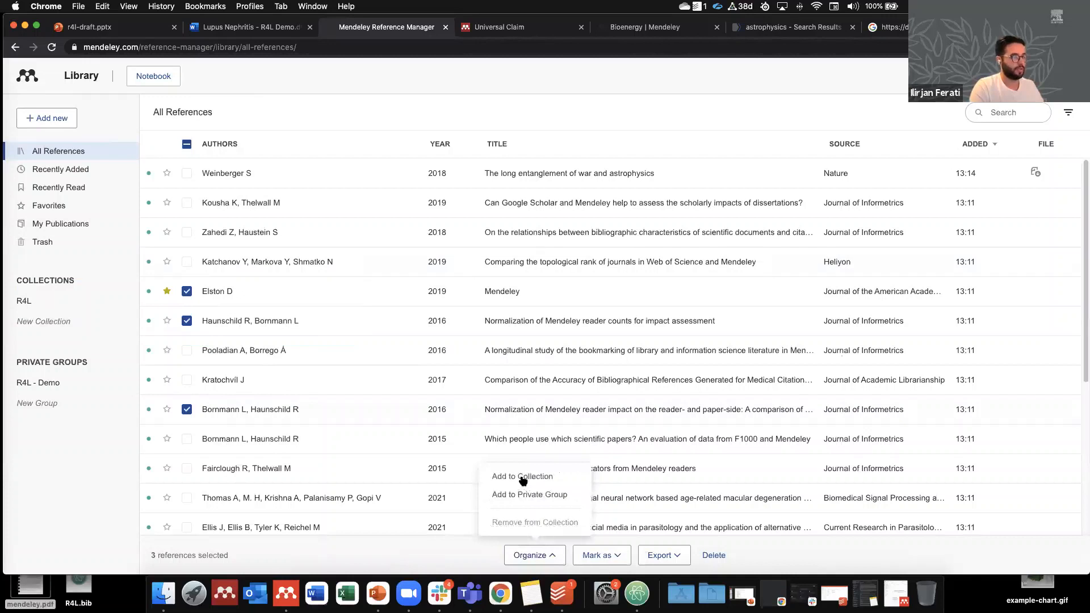
click(520, 479)
click(444, 194)
click(649, 477)
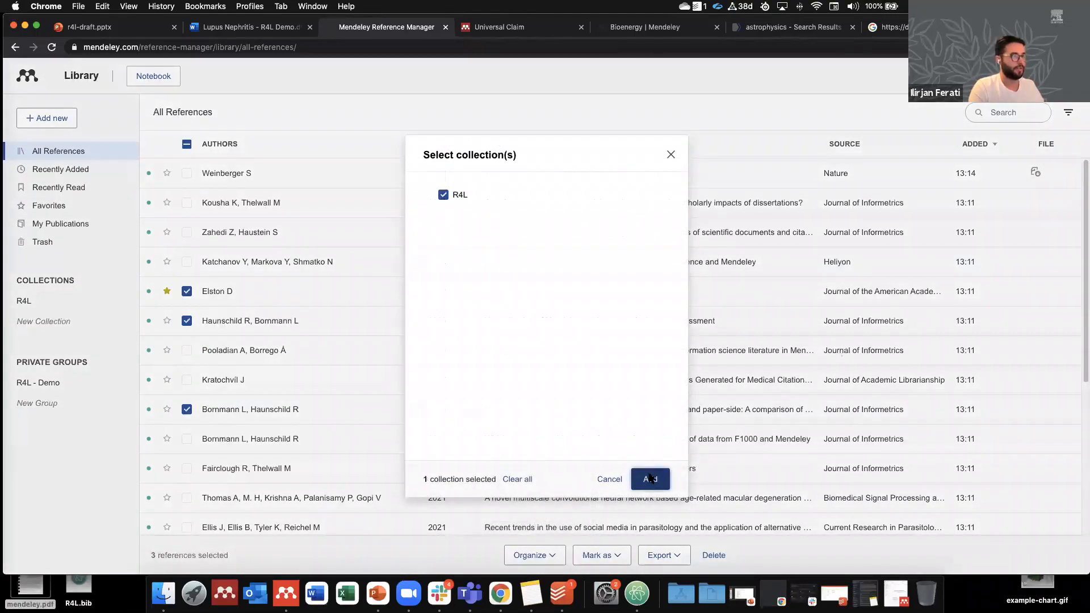
click(27, 302)
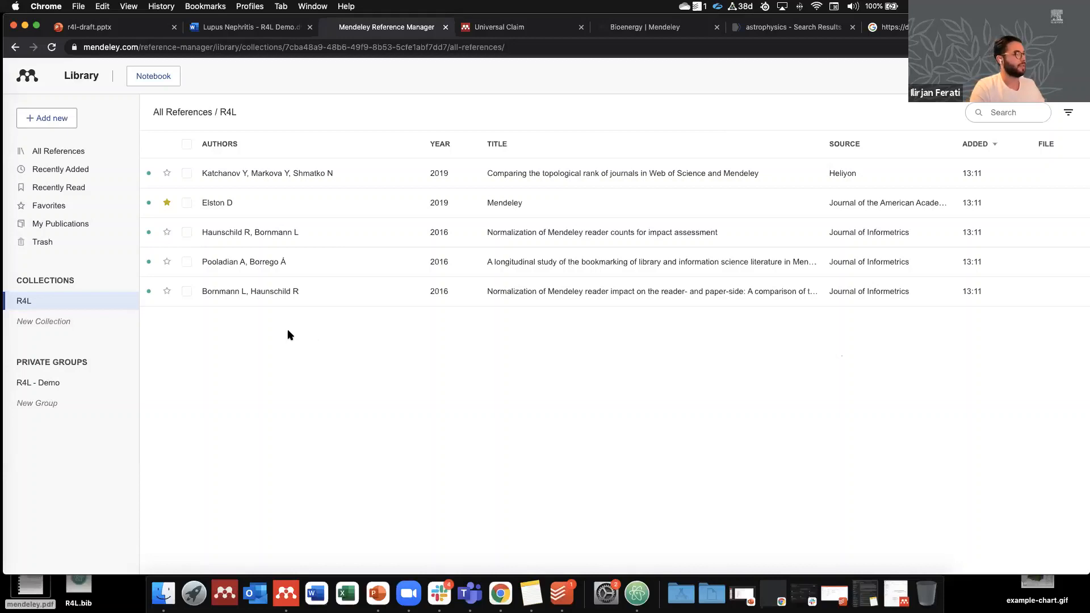
right_click(41, 302)
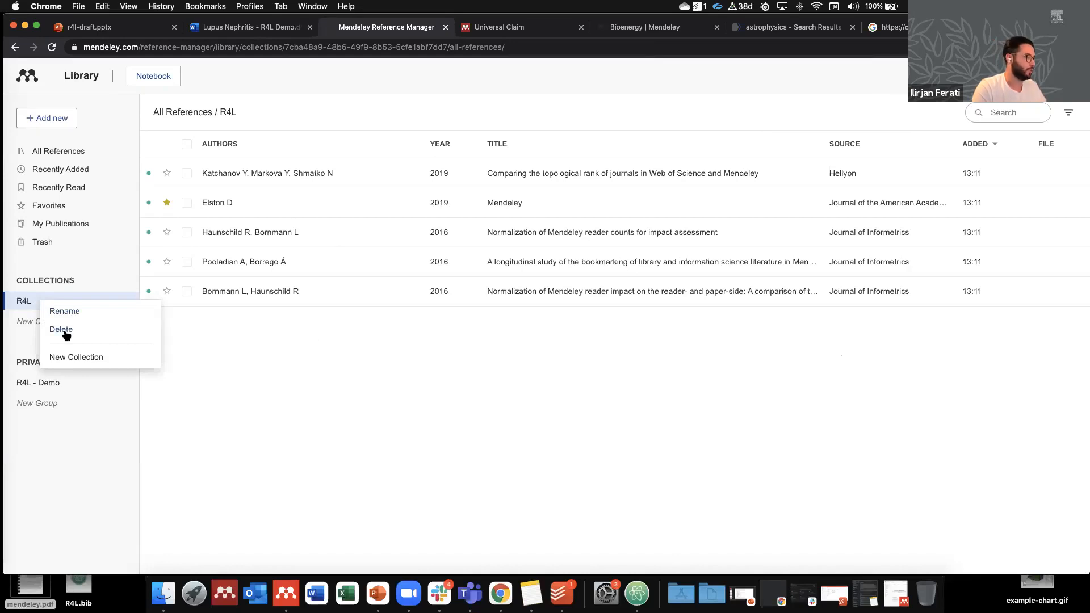
Step: Create 'Sub-collection' inside R4L and add the bibliographic-characteristics, bookmarking-study and citation-accuracy papers
click(97, 357)
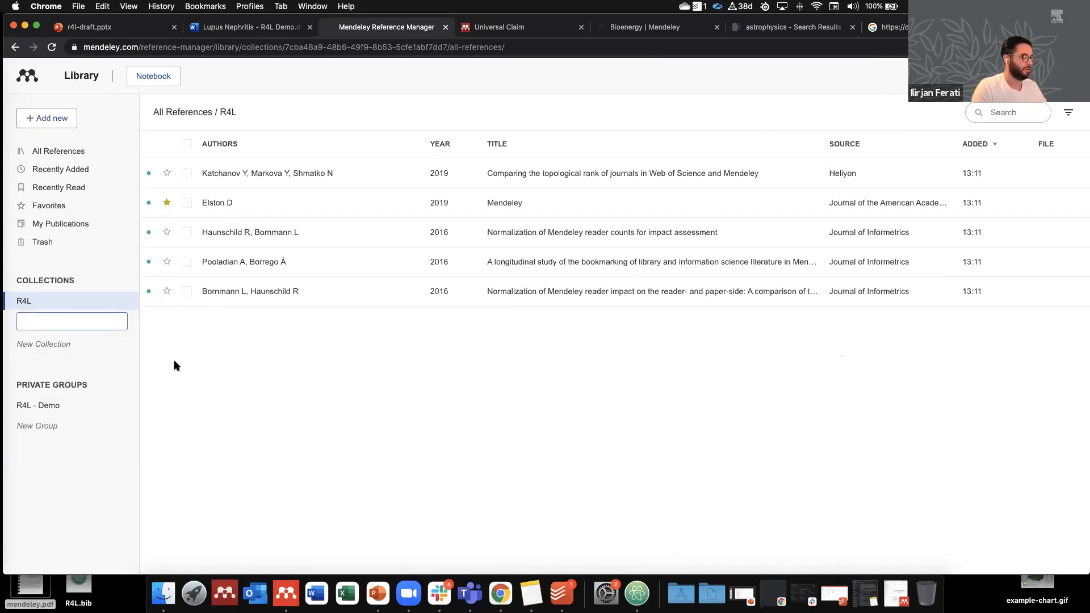
text(Sub-collection)
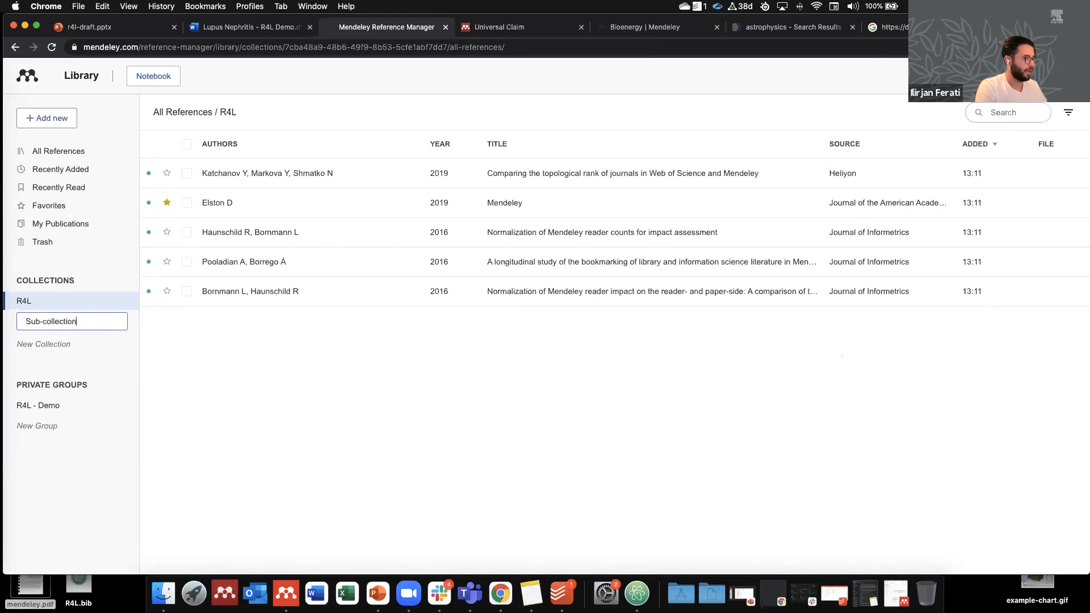
key(Return)
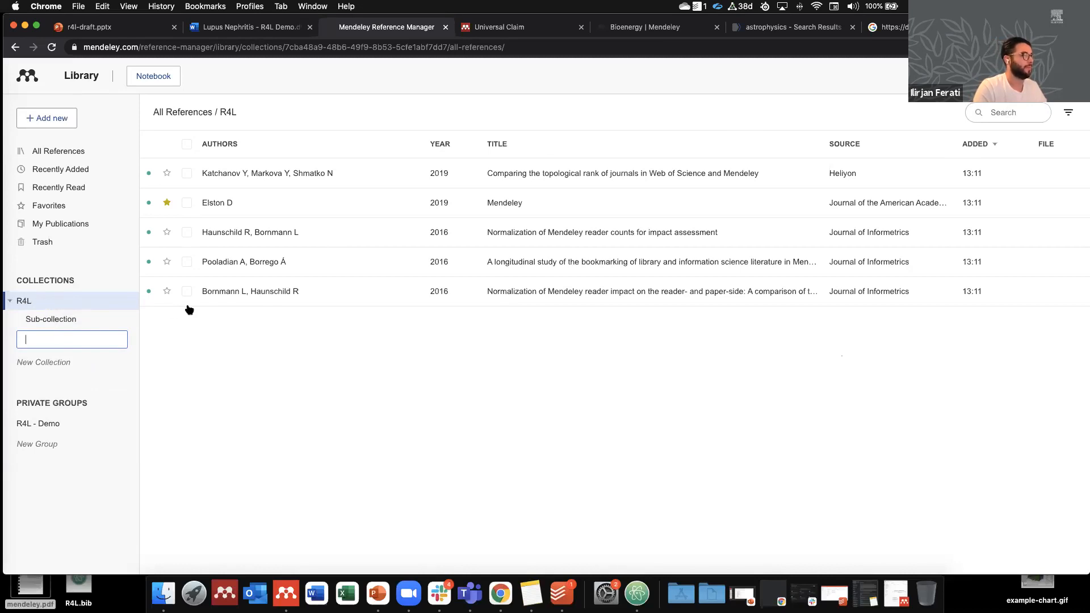
click(48, 151)
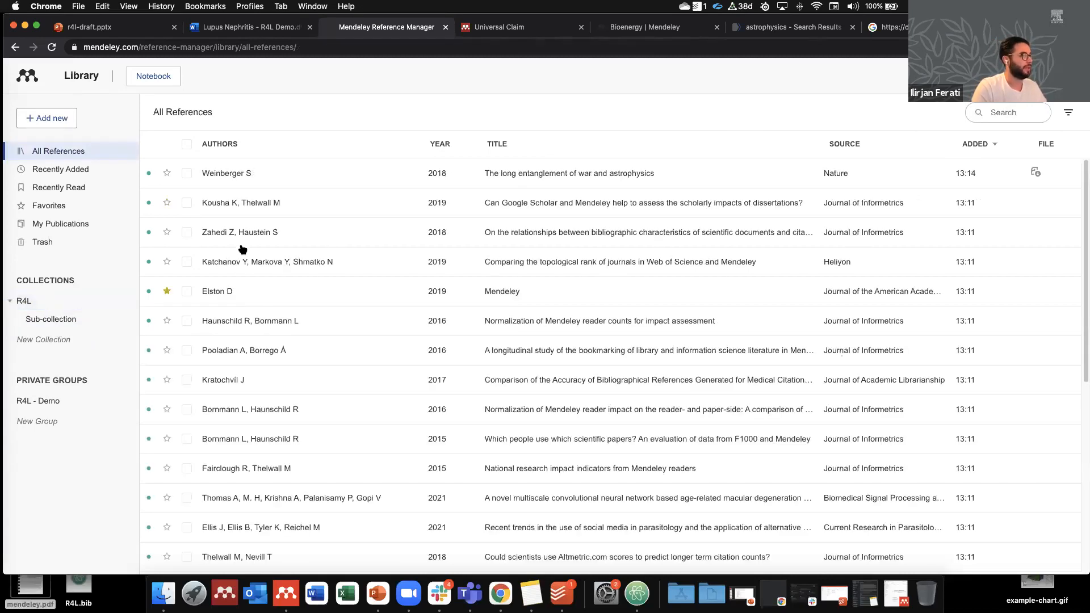
drag(214, 243, 51, 319)
drag(255, 348, 79, 332)
drag(222, 380, 72, 323)
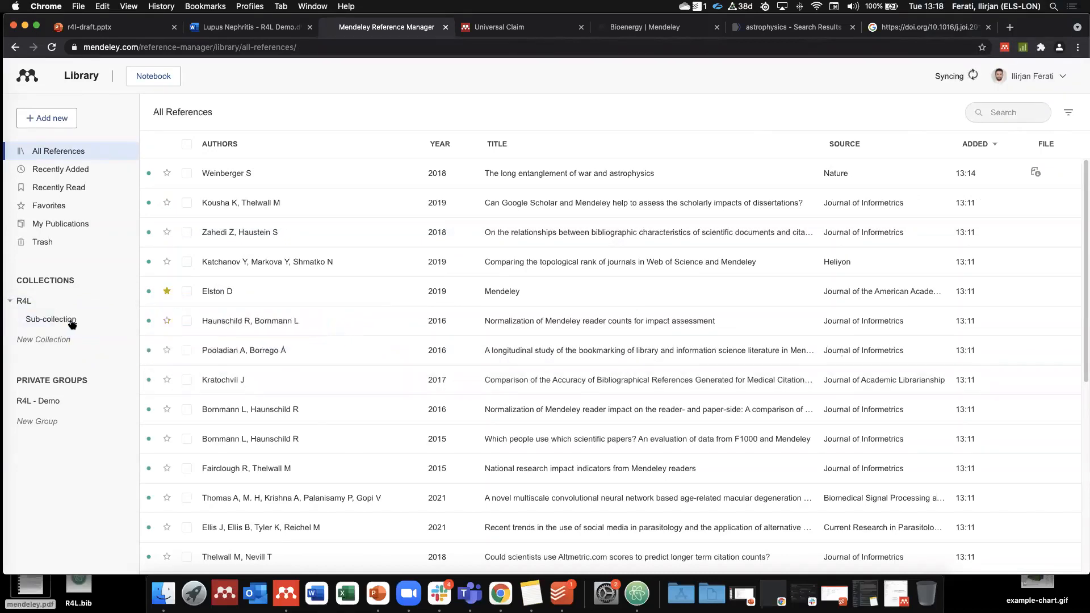
click(68, 319)
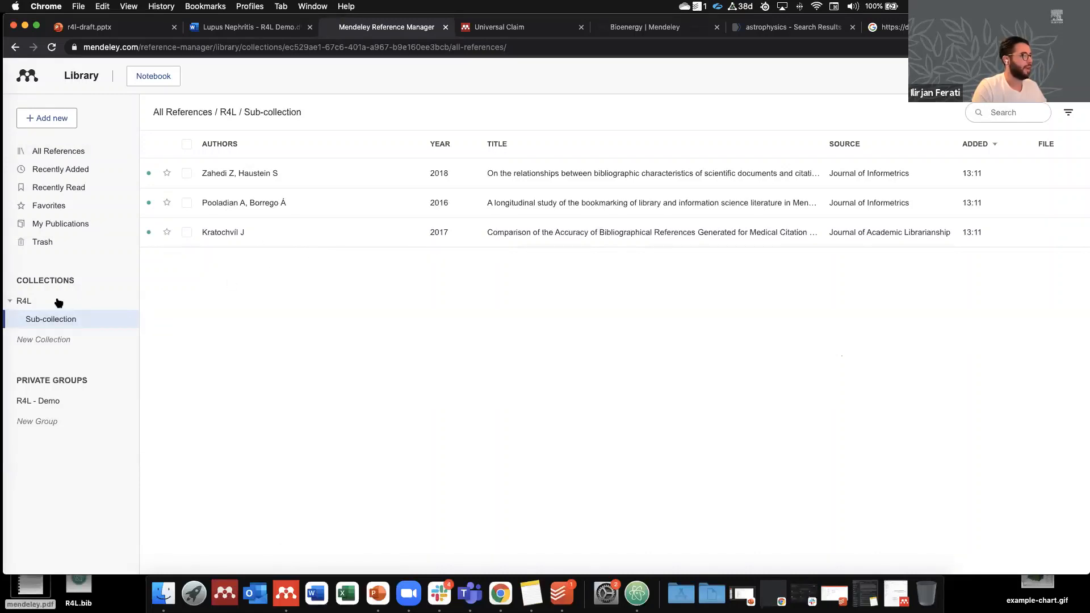
Step: Move Sub-collection to the top level, nest R4L inside it, and return to All References
click(38, 300)
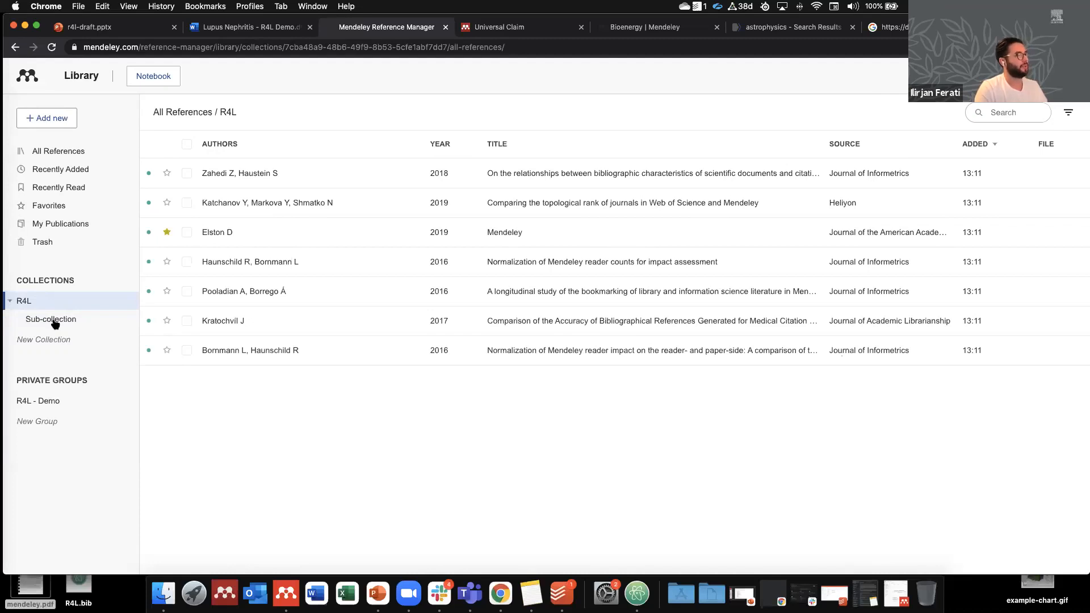
drag(54, 321, 42, 283)
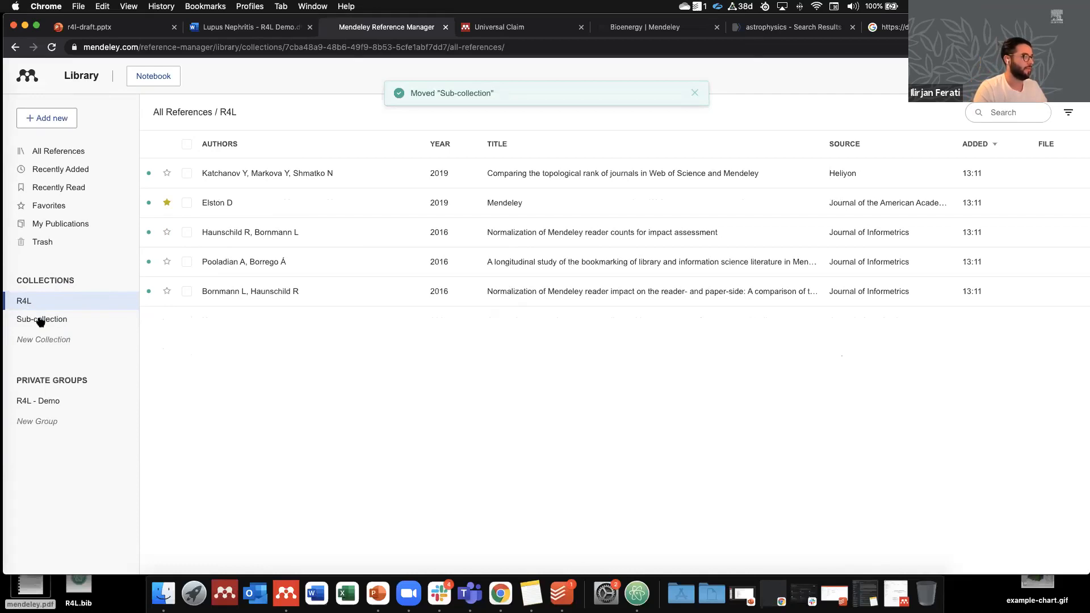
drag(25, 303, 50, 321)
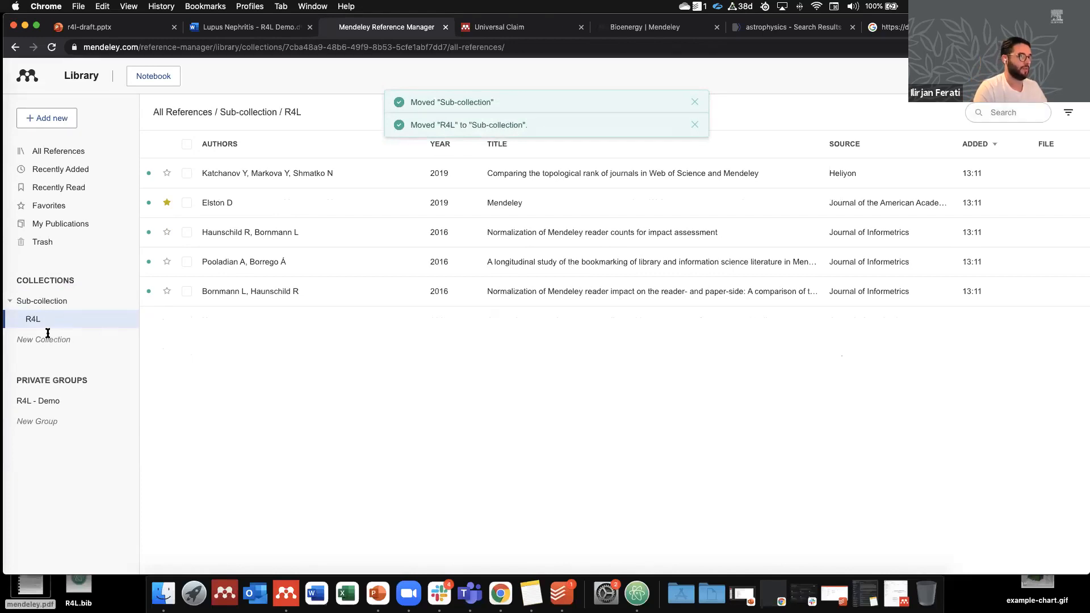
click(695, 102)
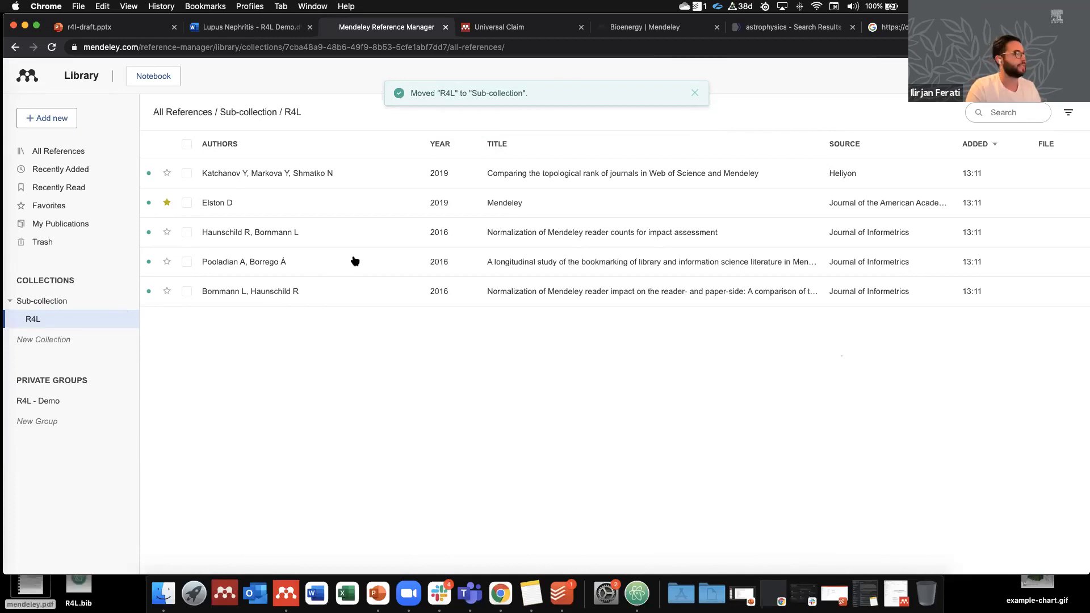
click(73, 151)
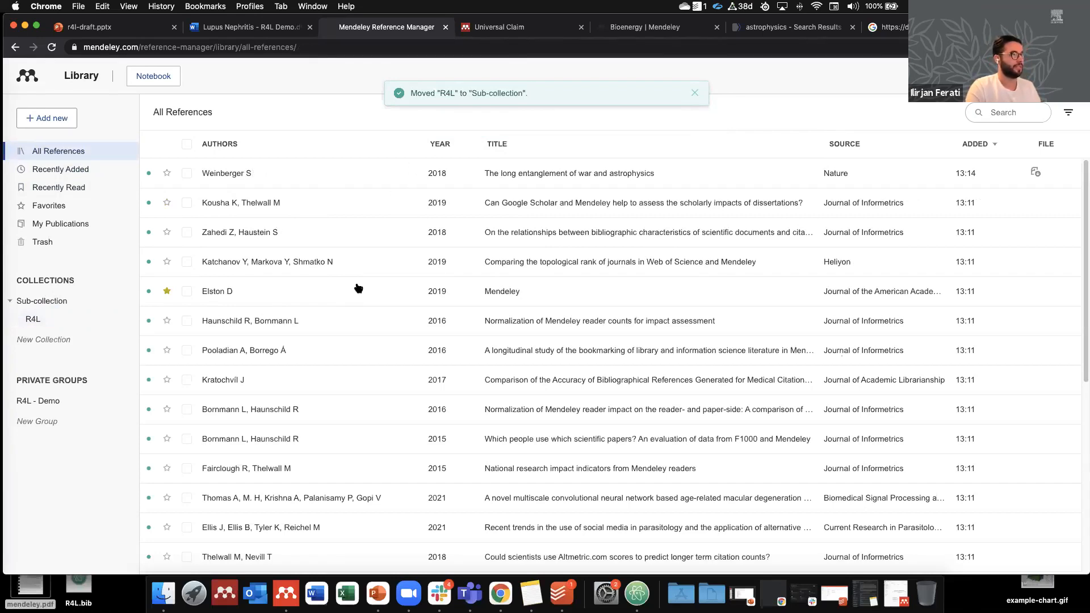
Step: Change the war-and-astrophysics paper's reference type to Report, then back to Journal Article
click(373, 181)
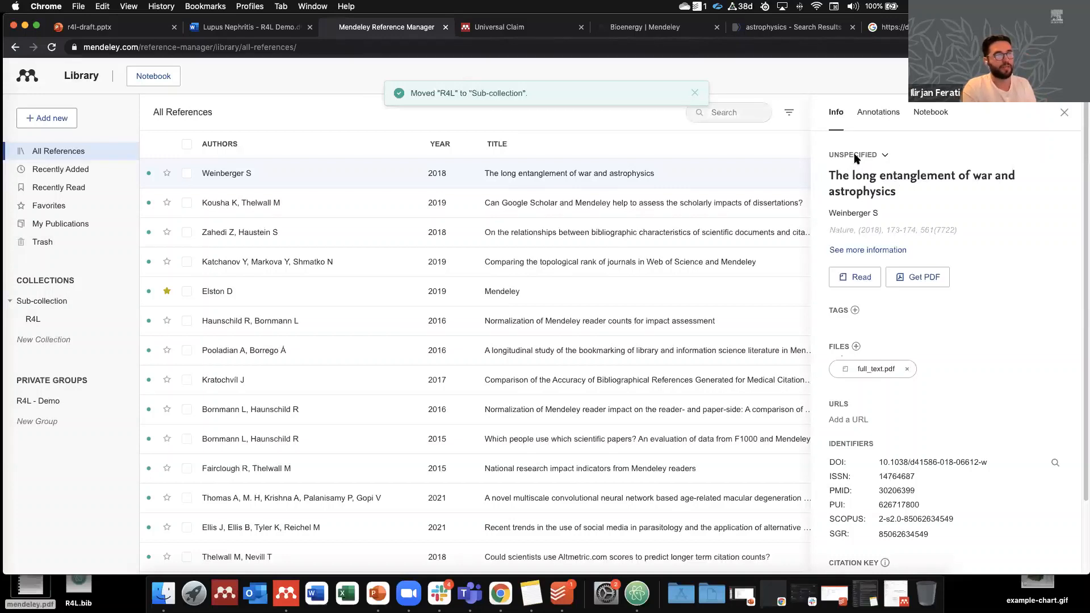
click(884, 156)
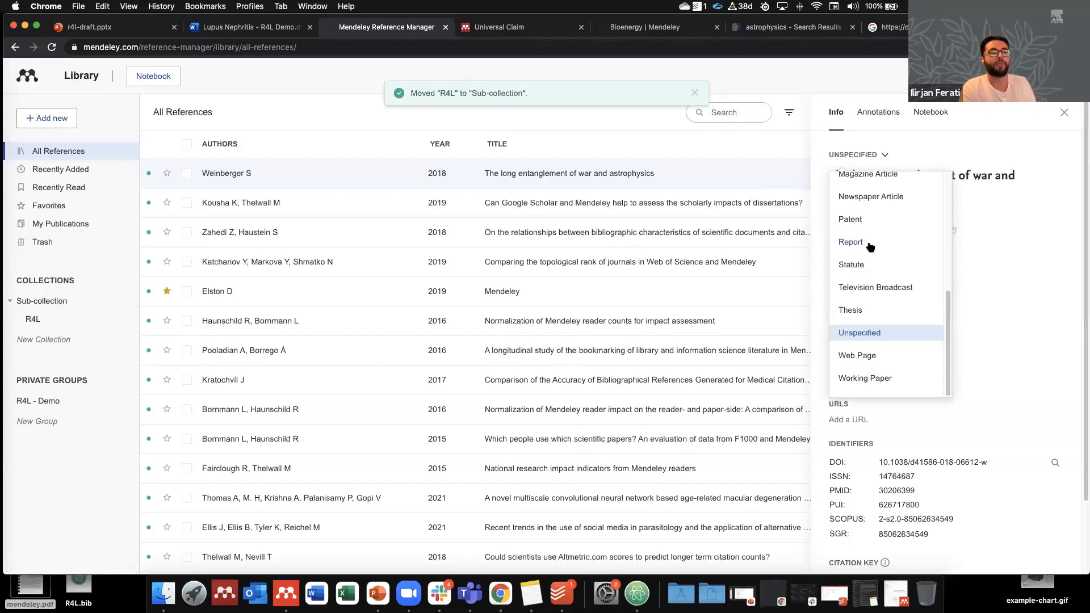
scroll(877, 246, up, 5)
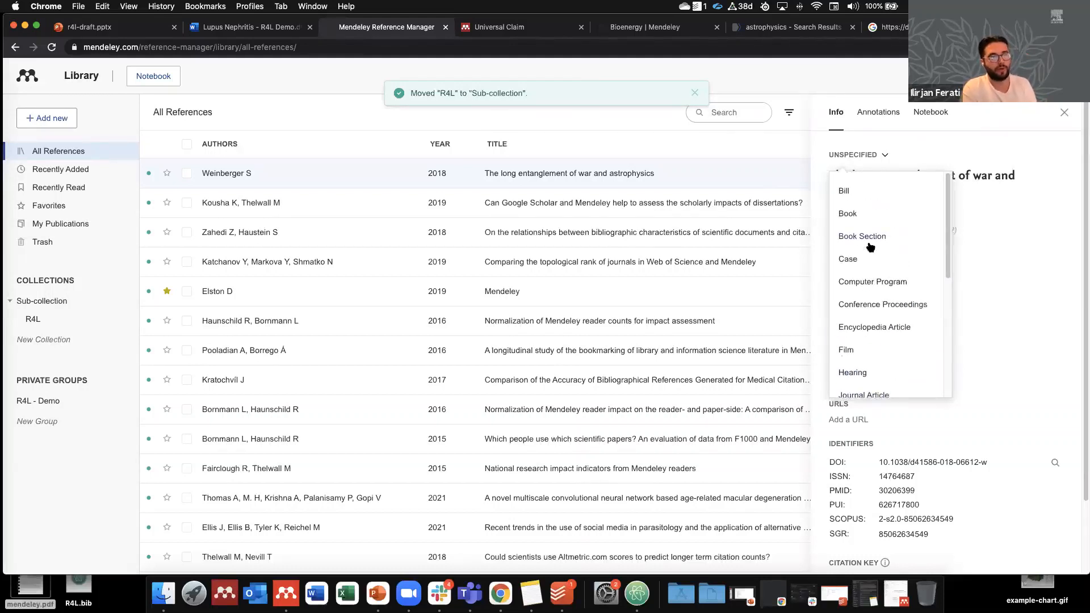
scroll(881, 250, down, 3)
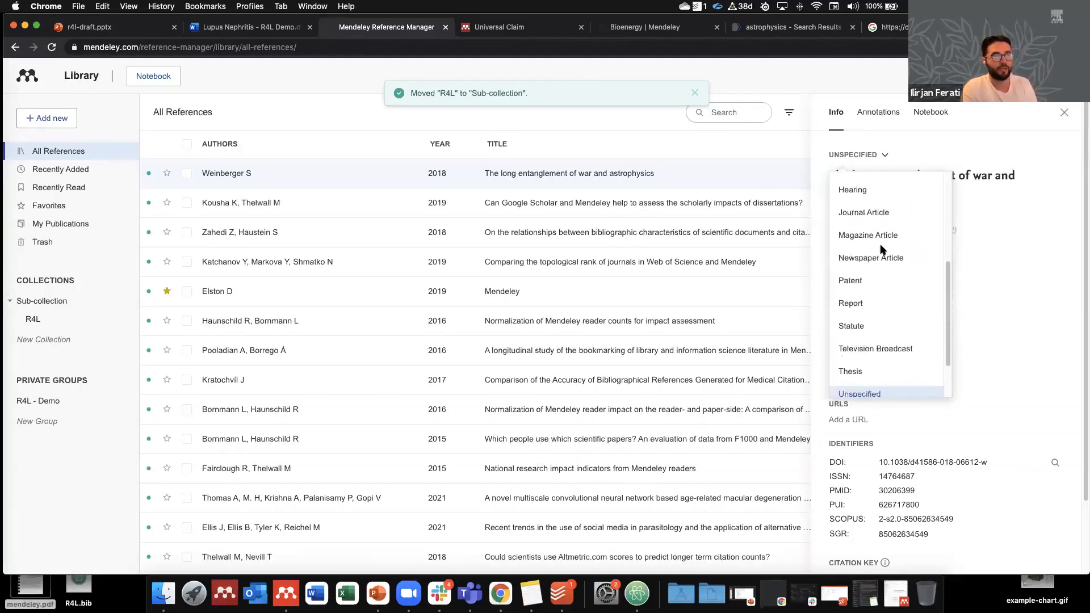
click(851, 303)
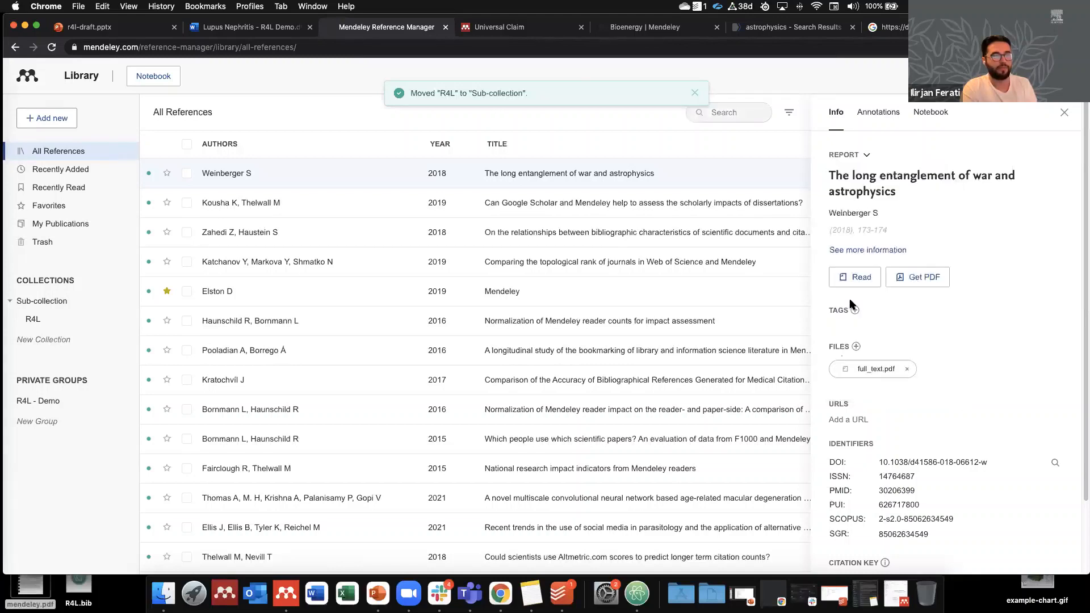
click(861, 252)
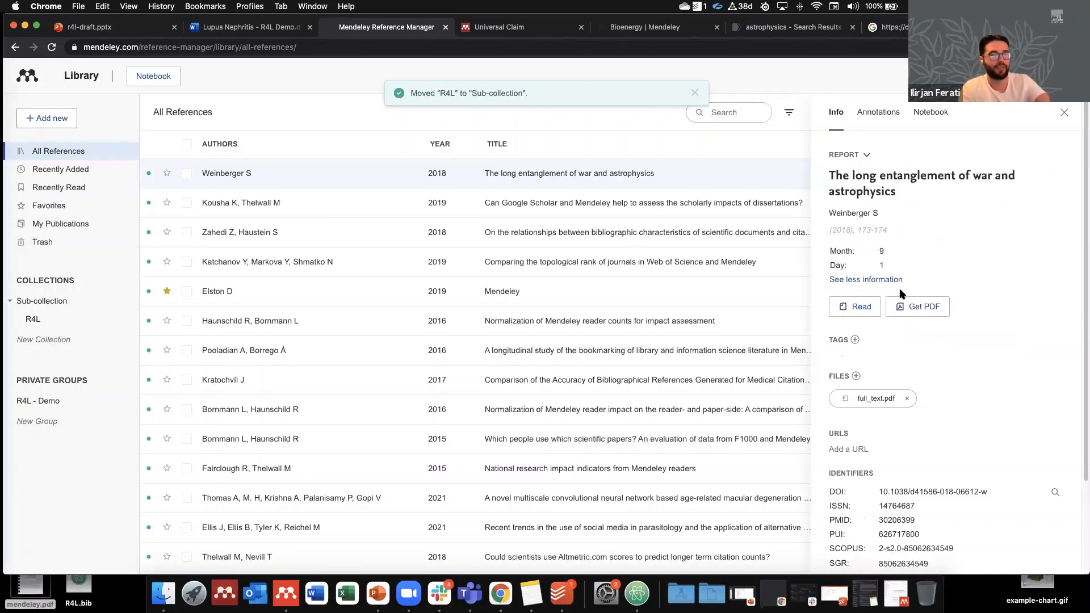
click(859, 154)
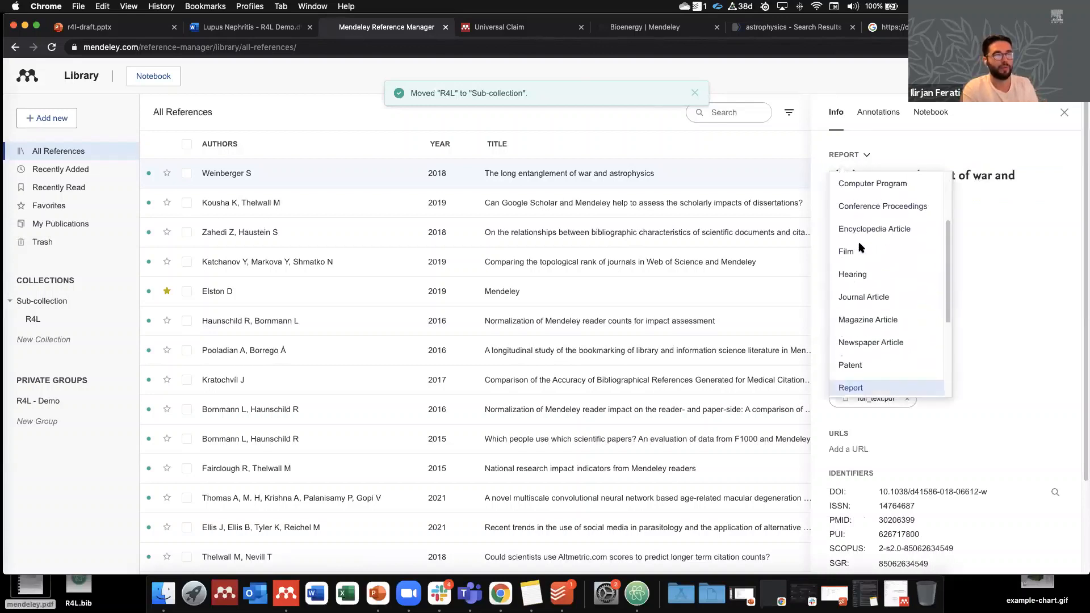
scroll(861, 250, down, 2)
click(866, 253)
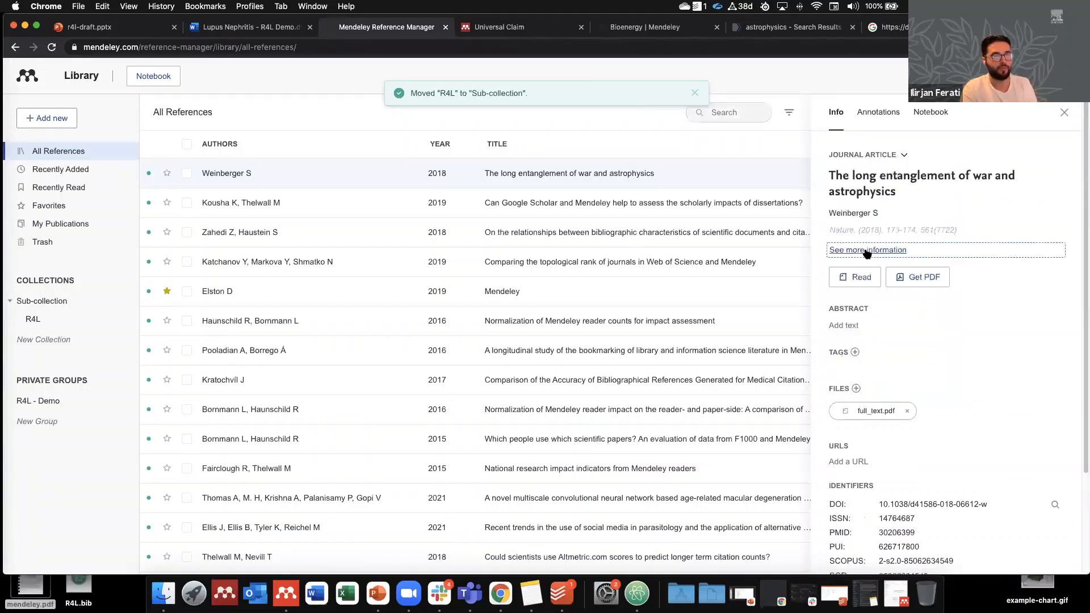
Step: Try editing the paper's abstract and its journal, year and volume details
click(845, 326)
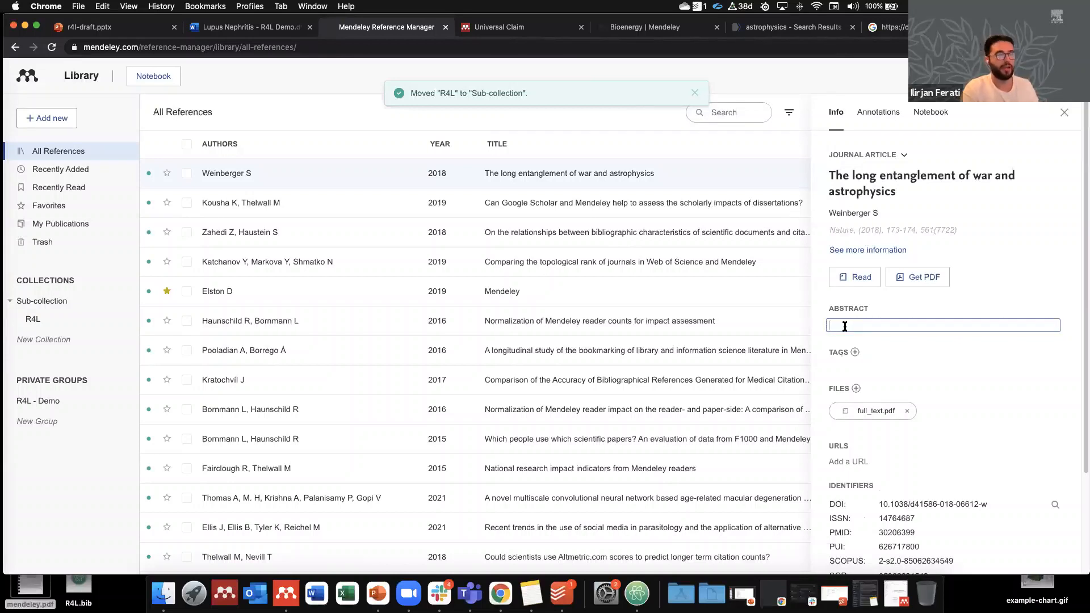
click(851, 241)
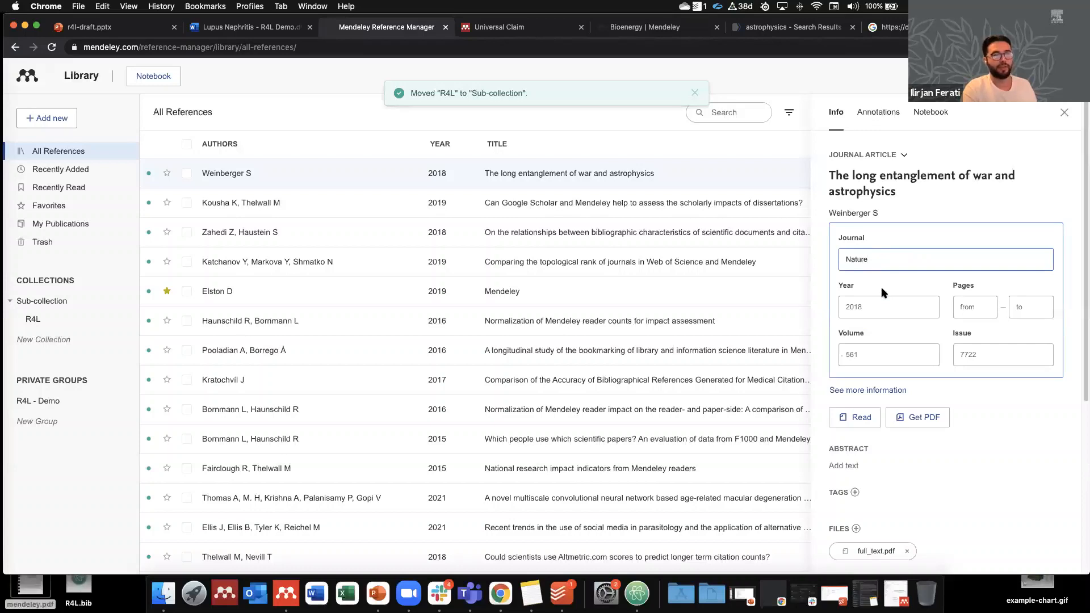
click(818, 210)
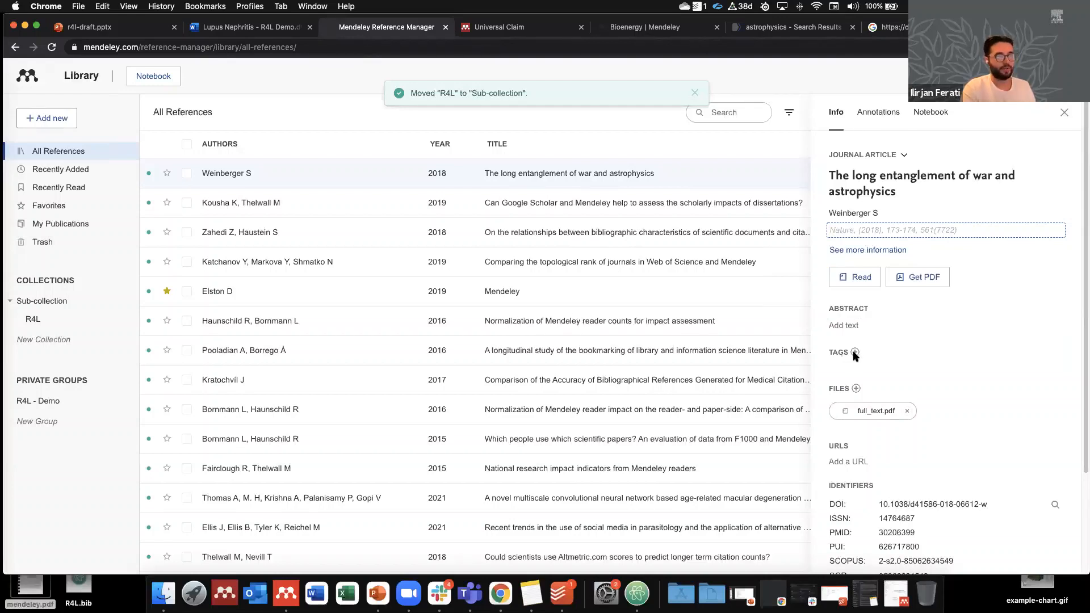
Step: Tag the paper need-review and close its details panel
click(854, 353)
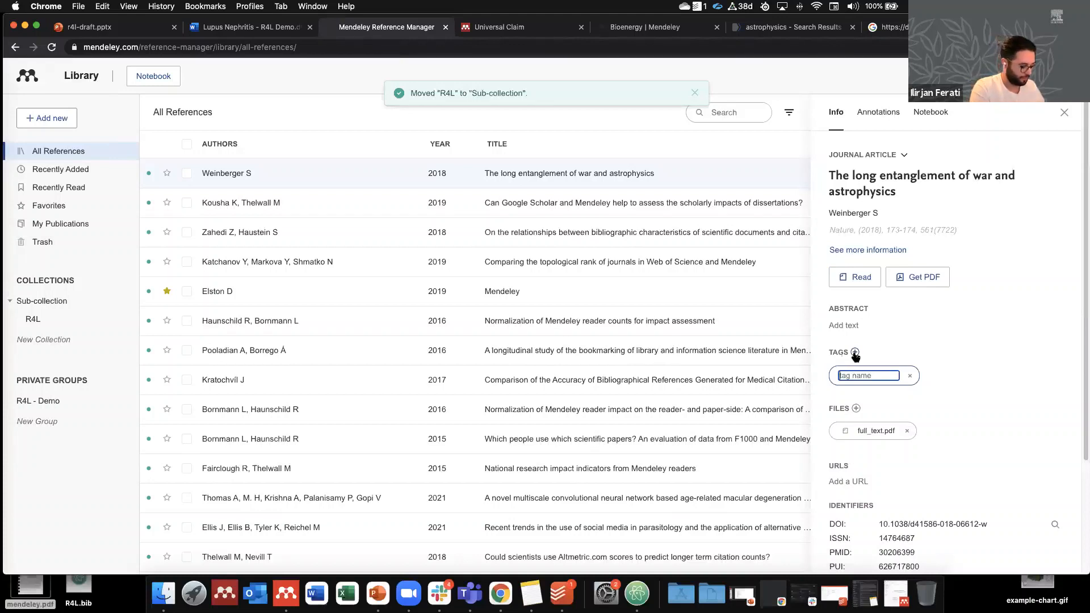
text(need-review)
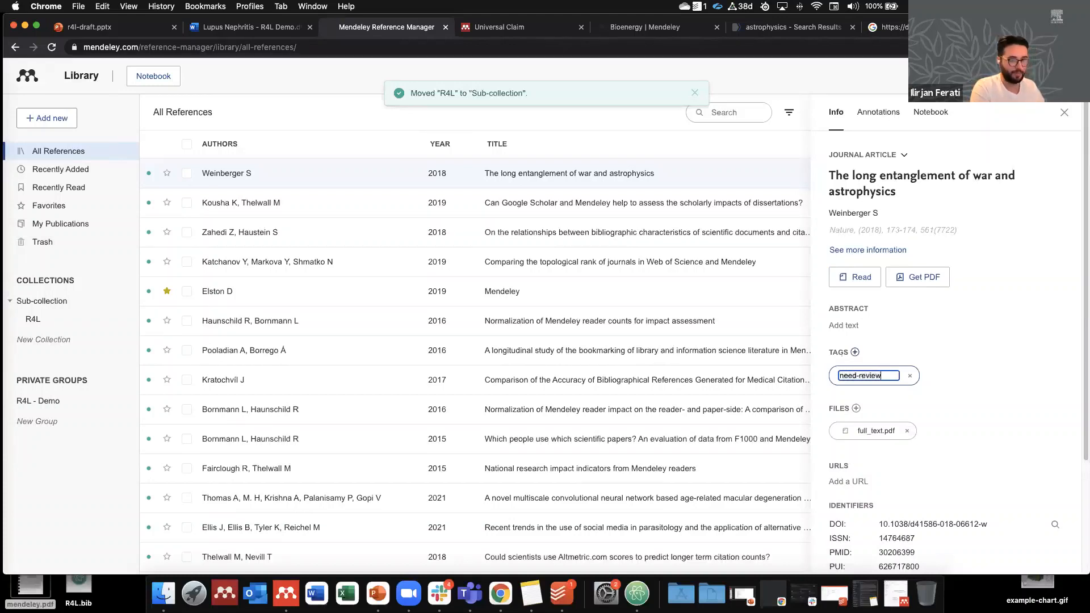
key(Return)
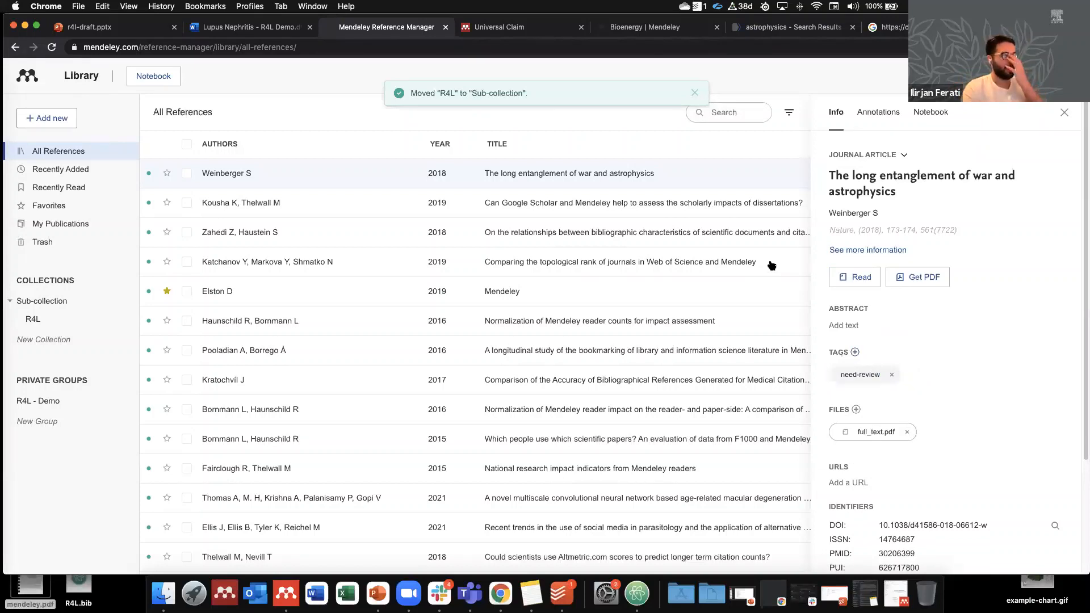
click(696, 93)
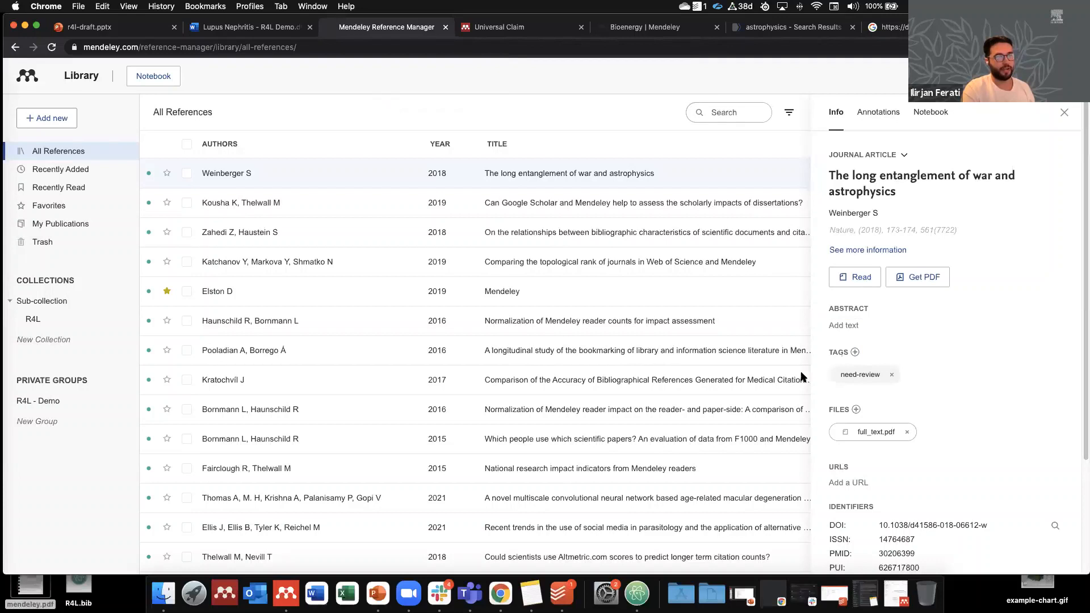
click(785, 117)
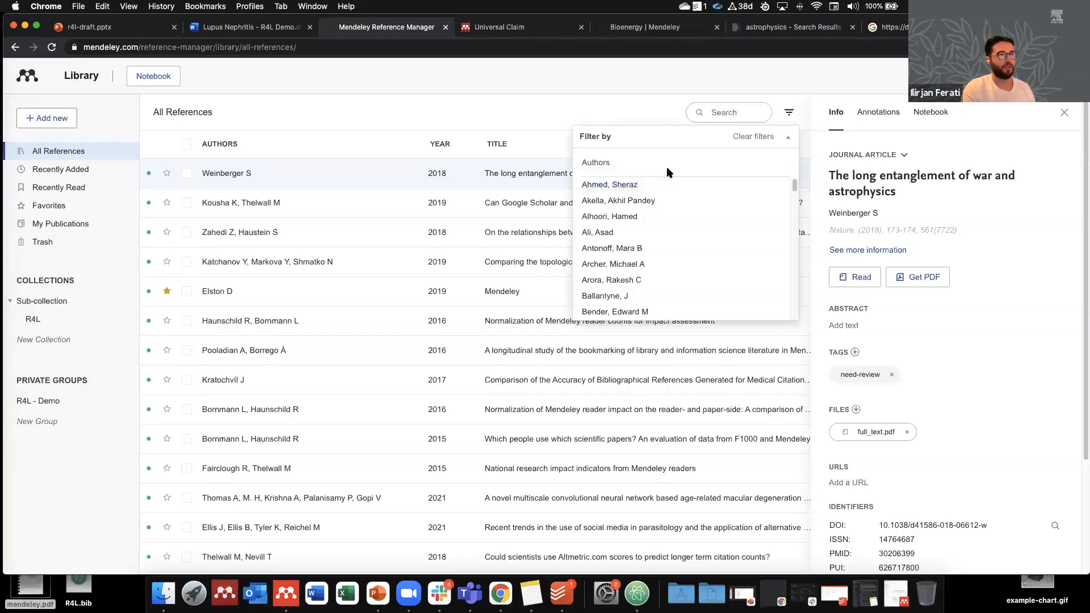
click(786, 116)
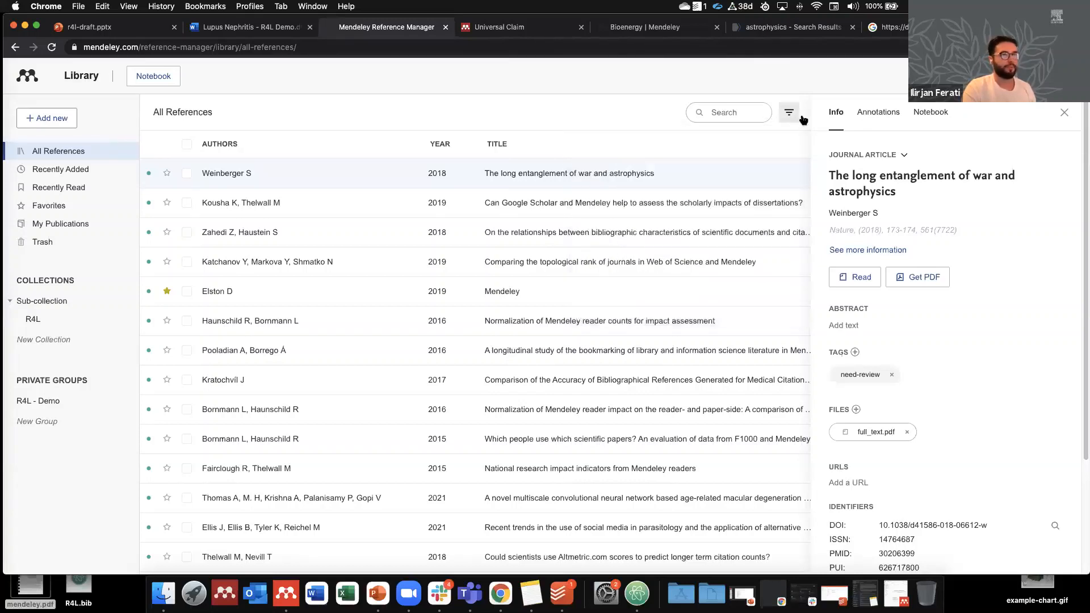
click(1064, 113)
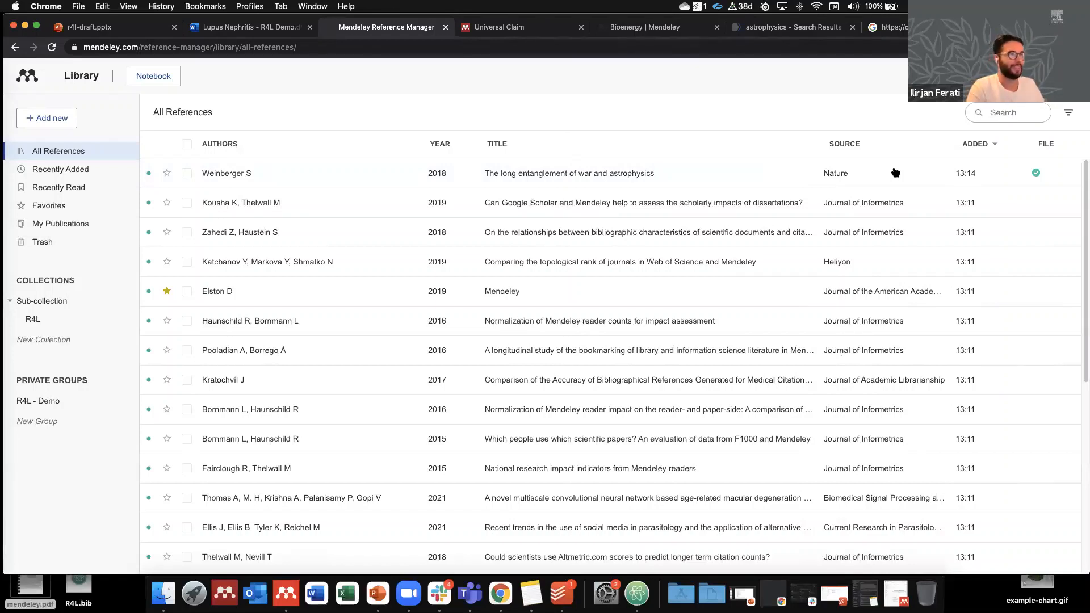
Step: Open the war-and-astrophysics article's PDF in the reader and scroll through it
double_click(626, 173)
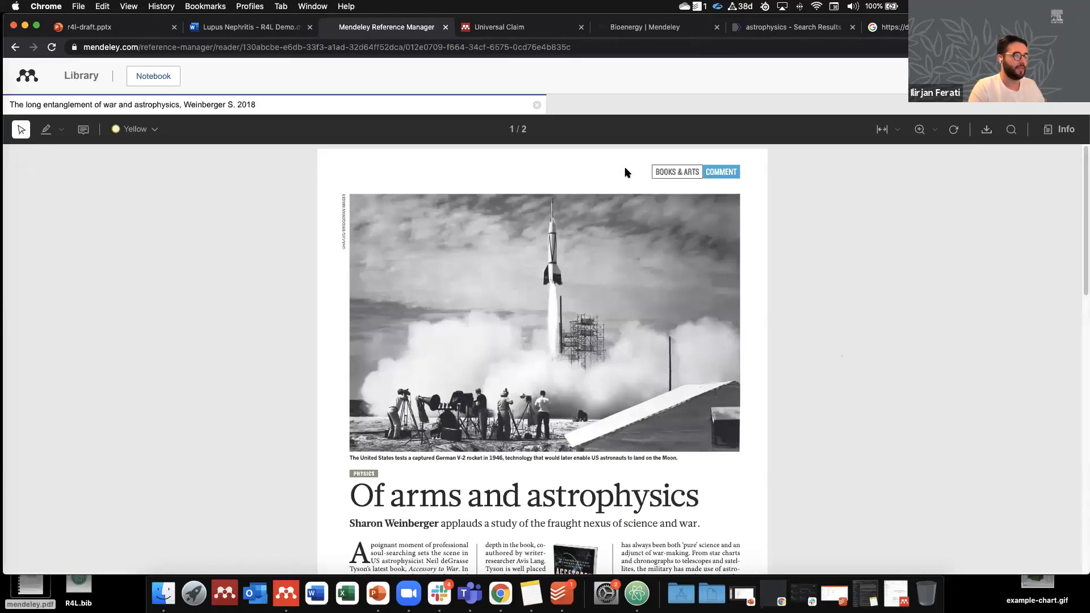
scroll(540, 260, down, 3)
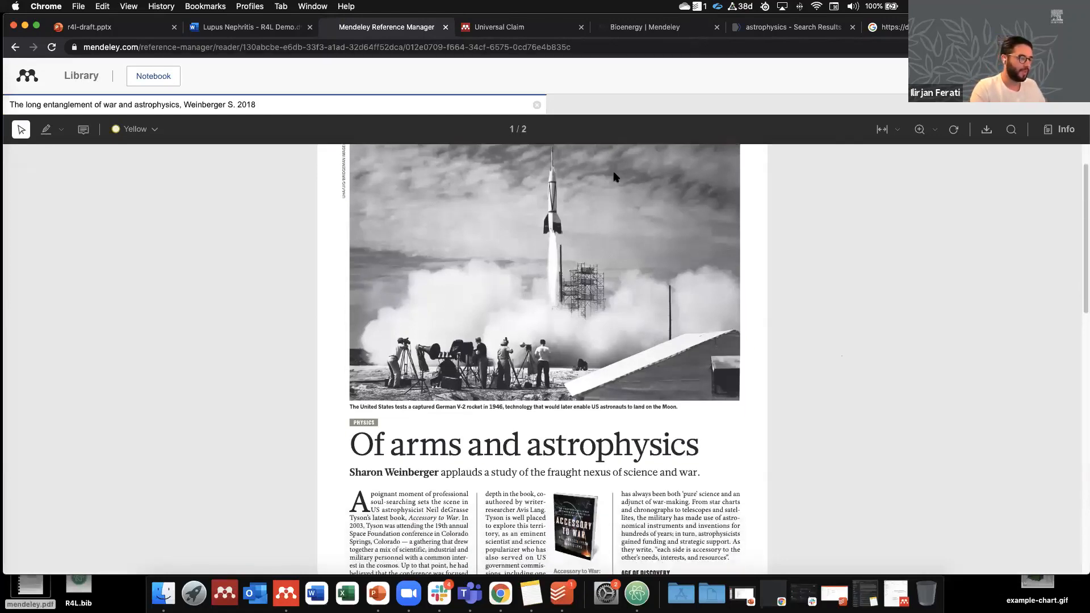
scroll(542, 264, down, 4)
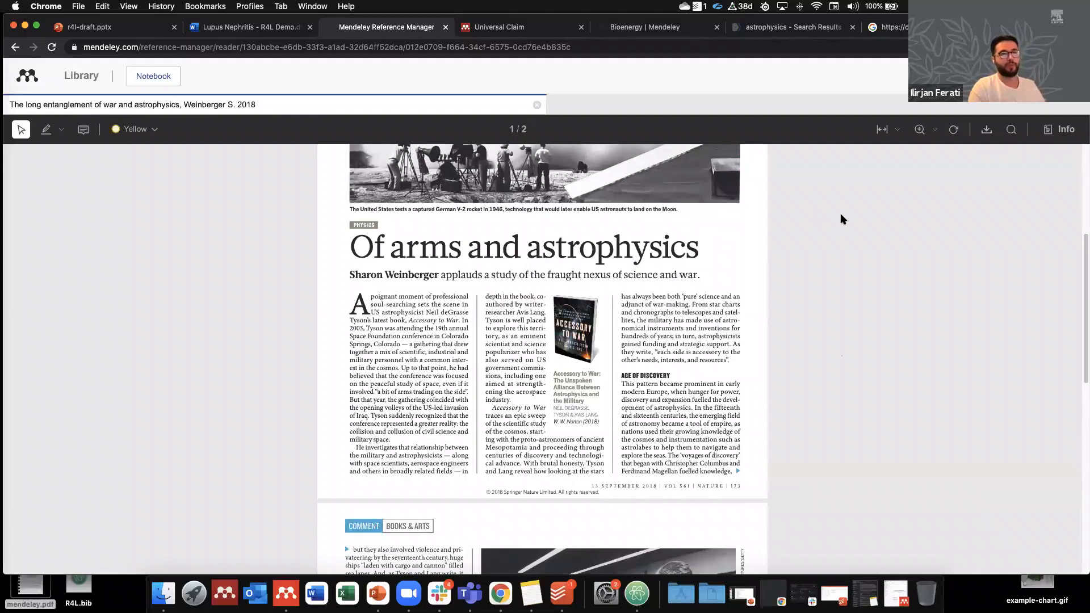
Step: Zoom the PDF out and in, then fit the page to window height and width
click(934, 130)
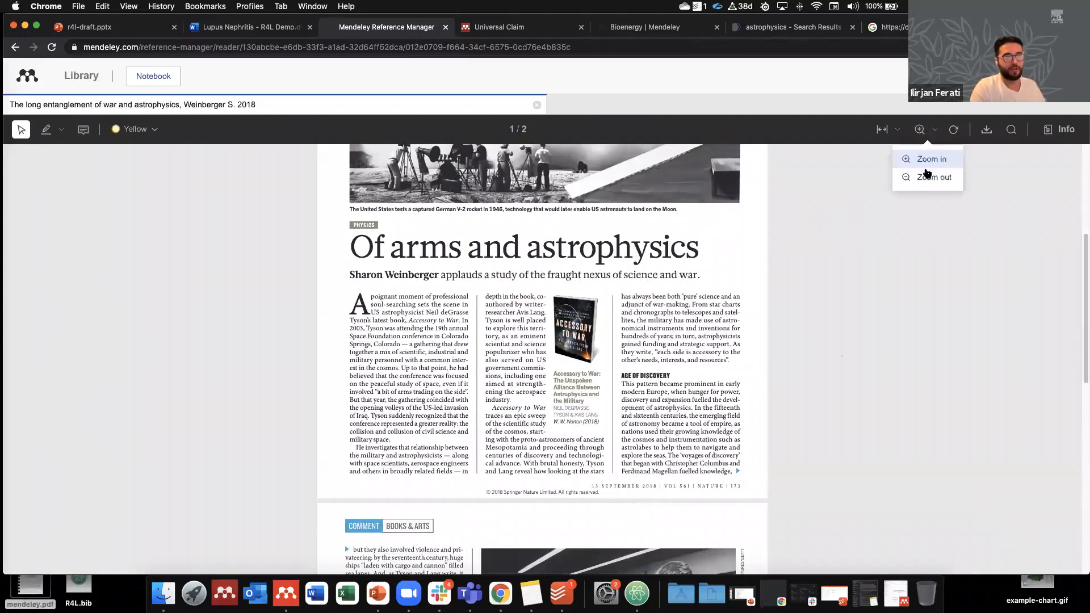
click(927, 174)
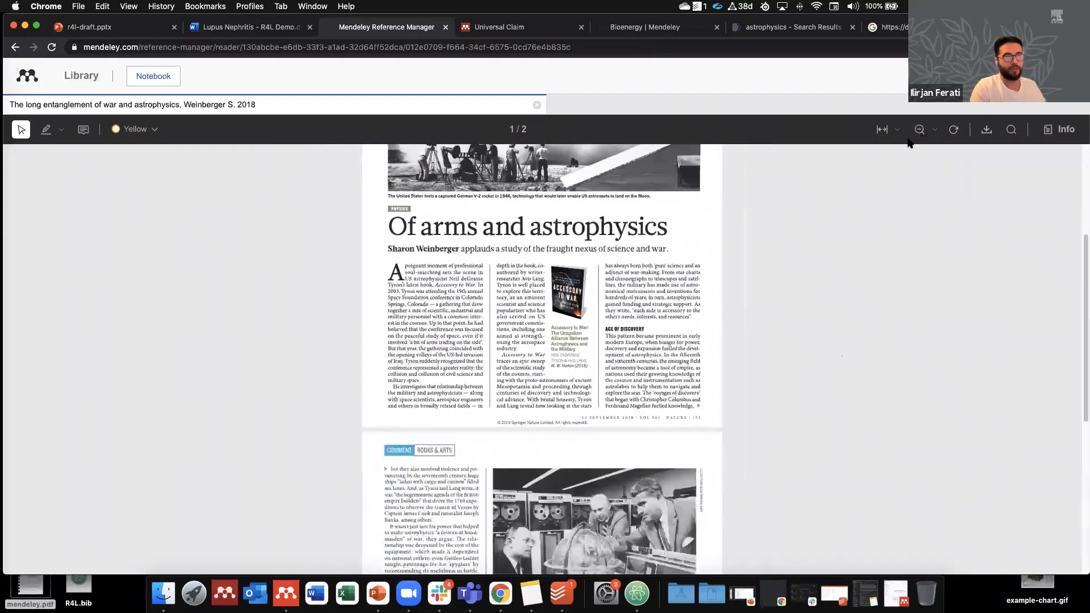
click(934, 129)
click(925, 151)
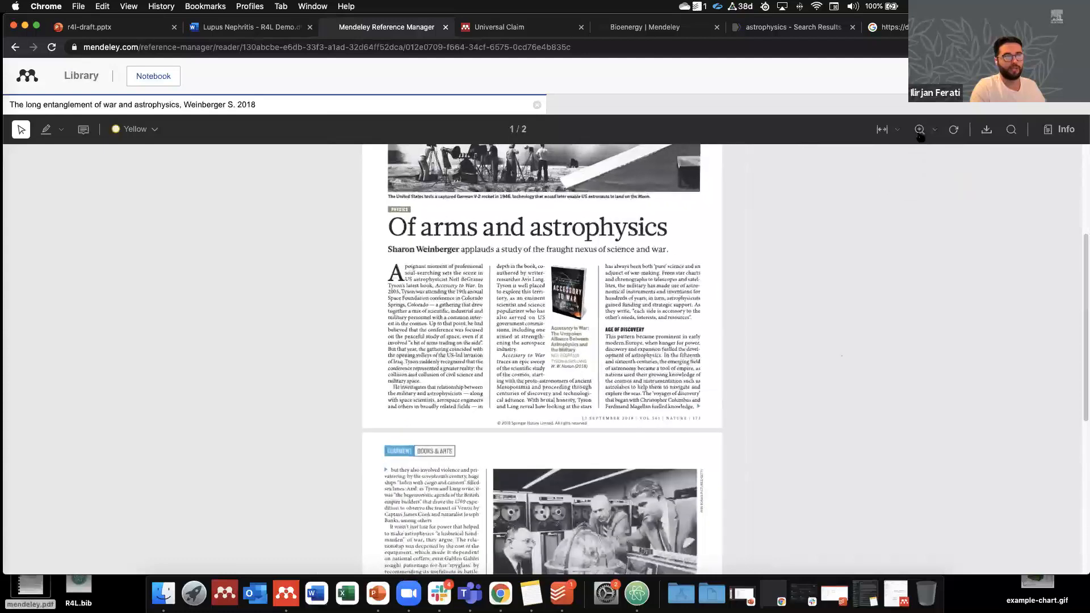
click(895, 131)
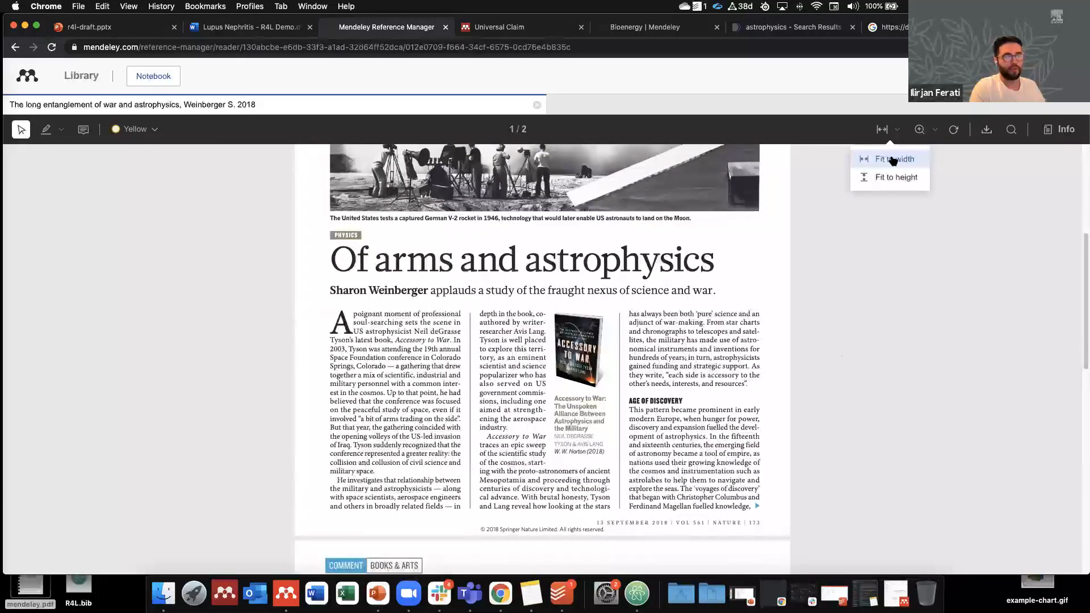
click(888, 179)
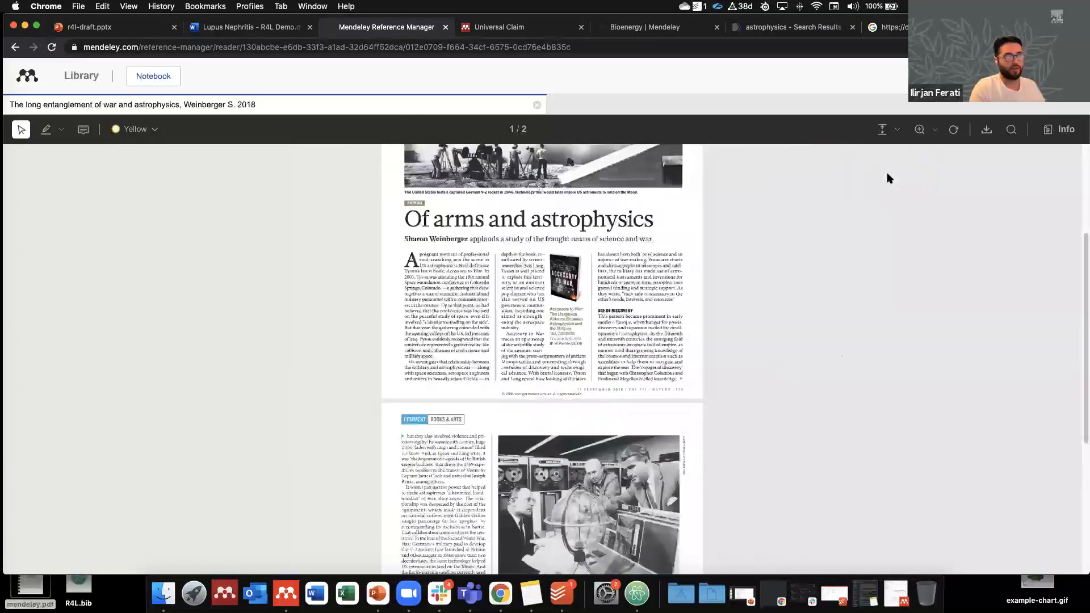
click(895, 132)
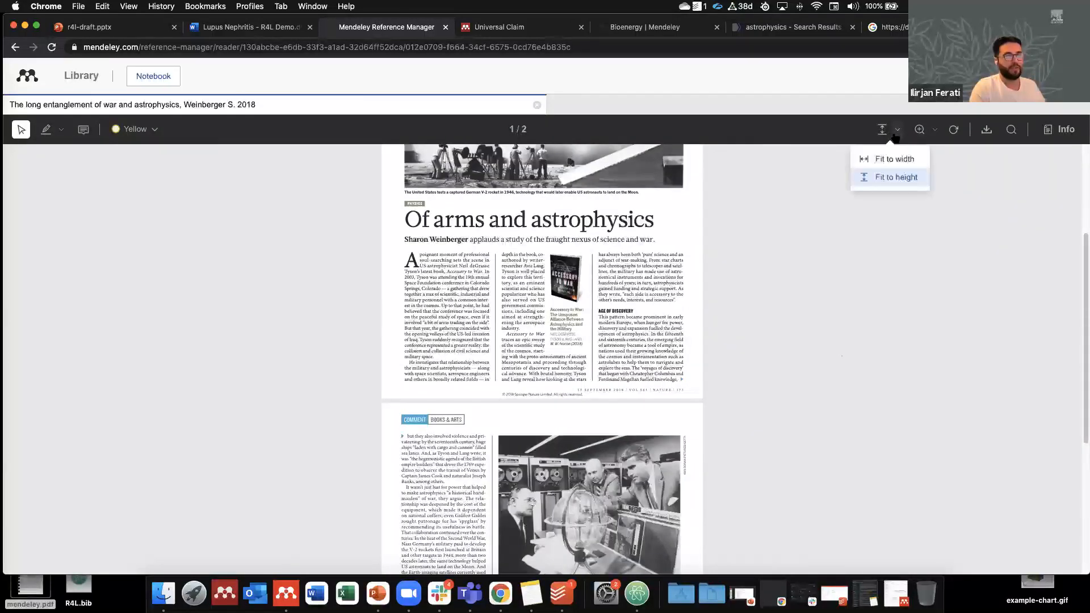
click(889, 157)
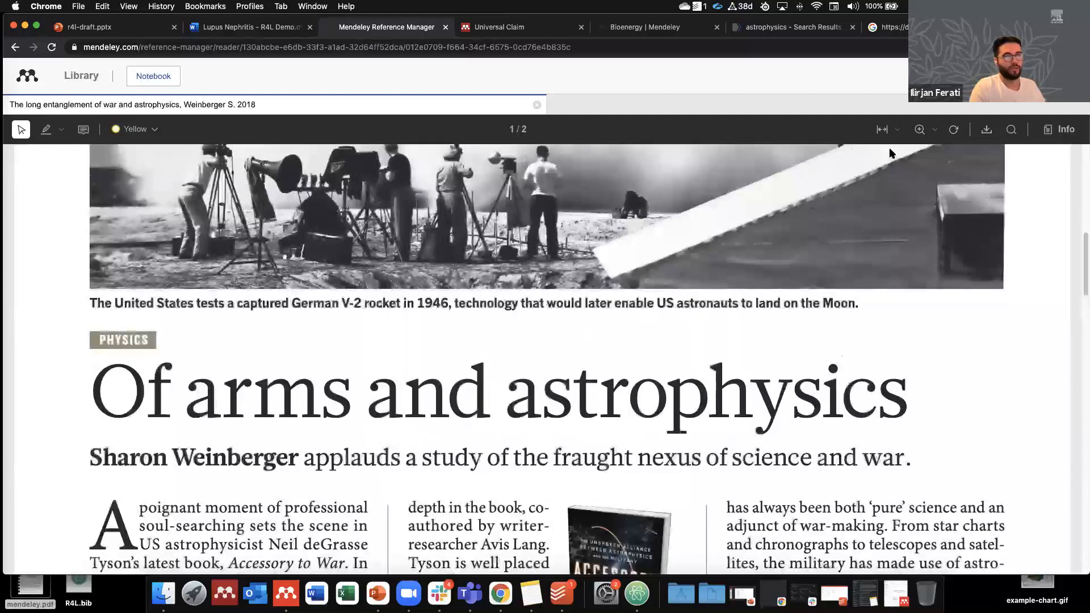
click(896, 132)
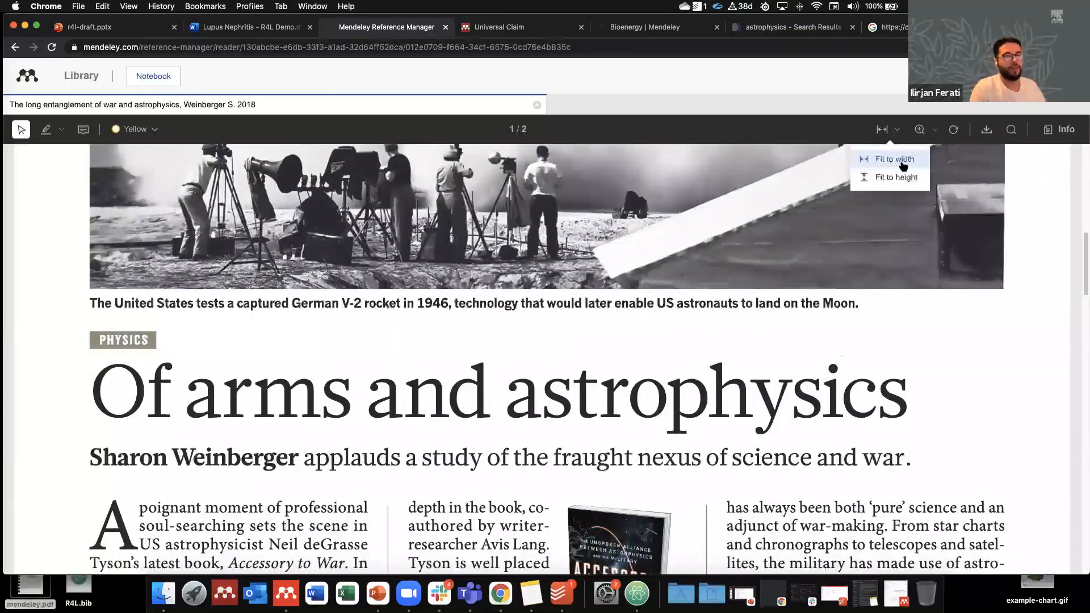
click(920, 130)
Step: Shrink the PDF page through several zoom-out steps
click(935, 131)
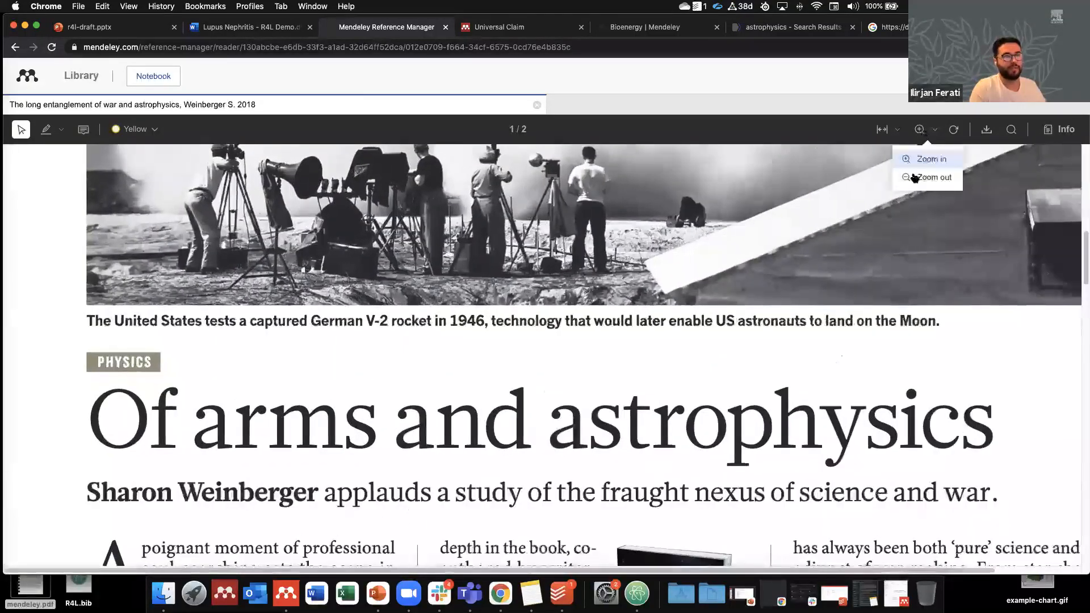
click(913, 176)
click(935, 131)
click(920, 175)
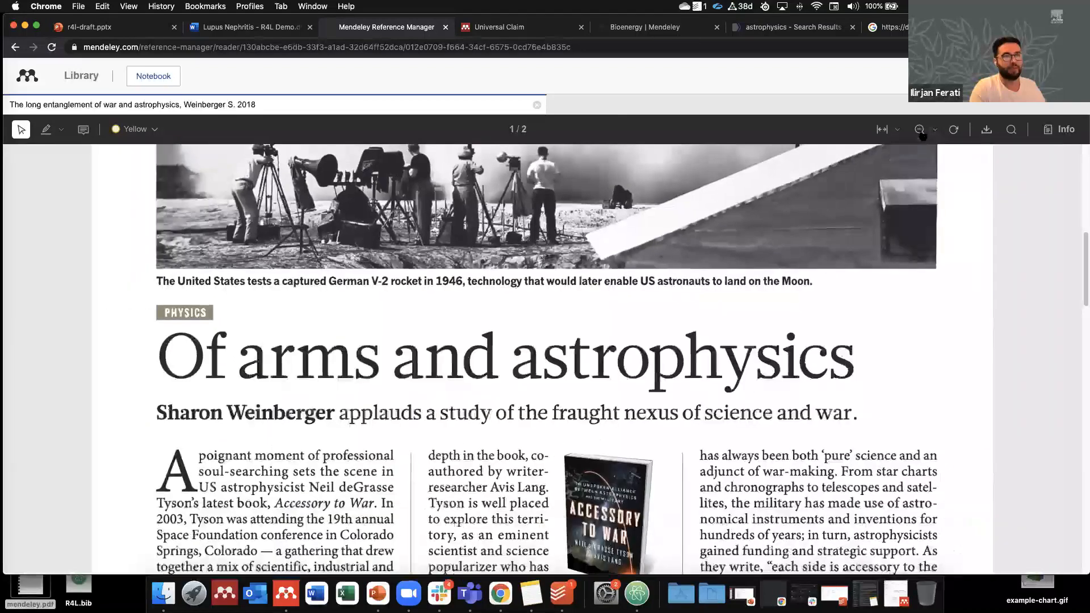
click(921, 135)
click(924, 135)
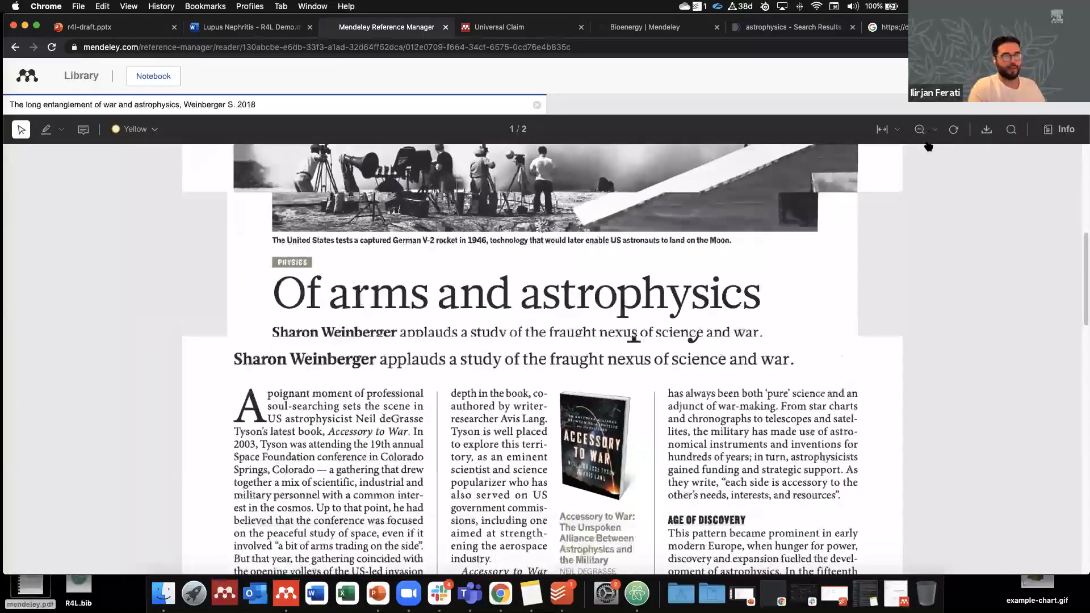
click(934, 132)
click(921, 175)
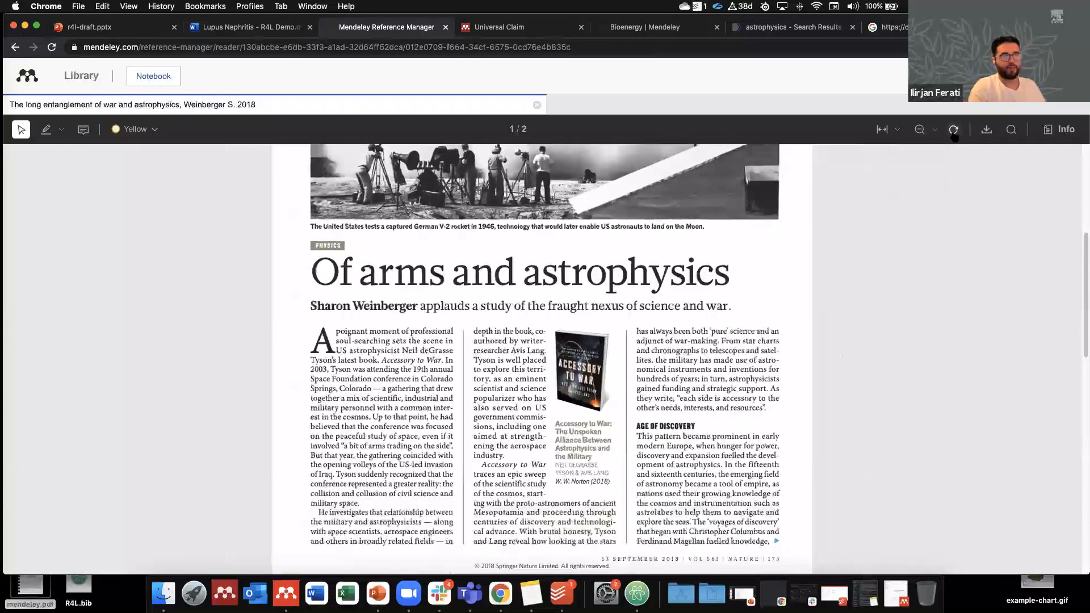
click(922, 132)
Step: Rotate page 2 by quarter turns and bring it back upright
scroll(780, 236, down, 5)
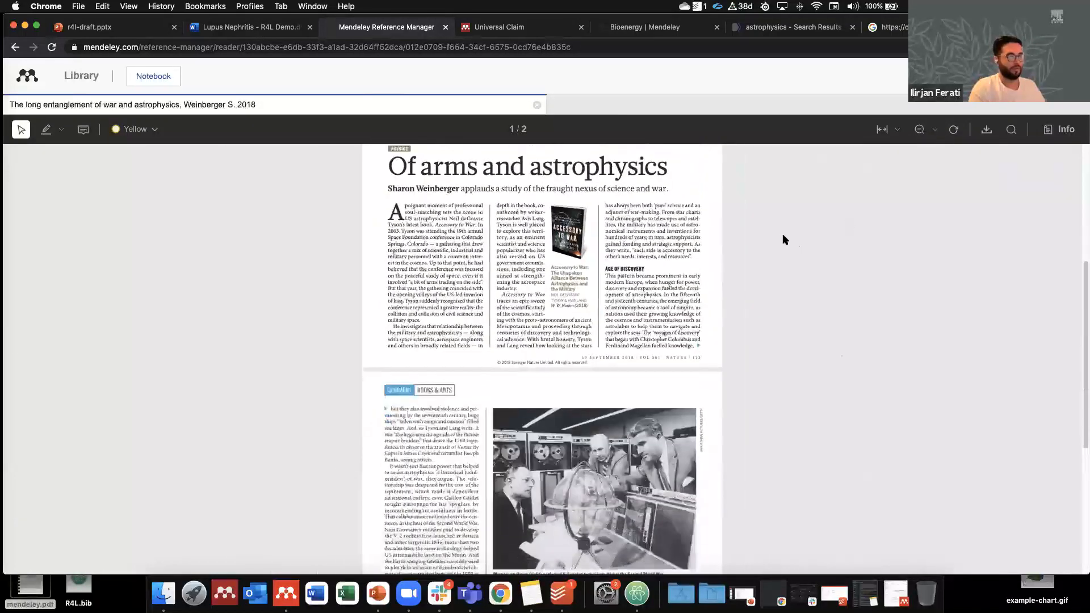
scroll(742, 257, down, 3)
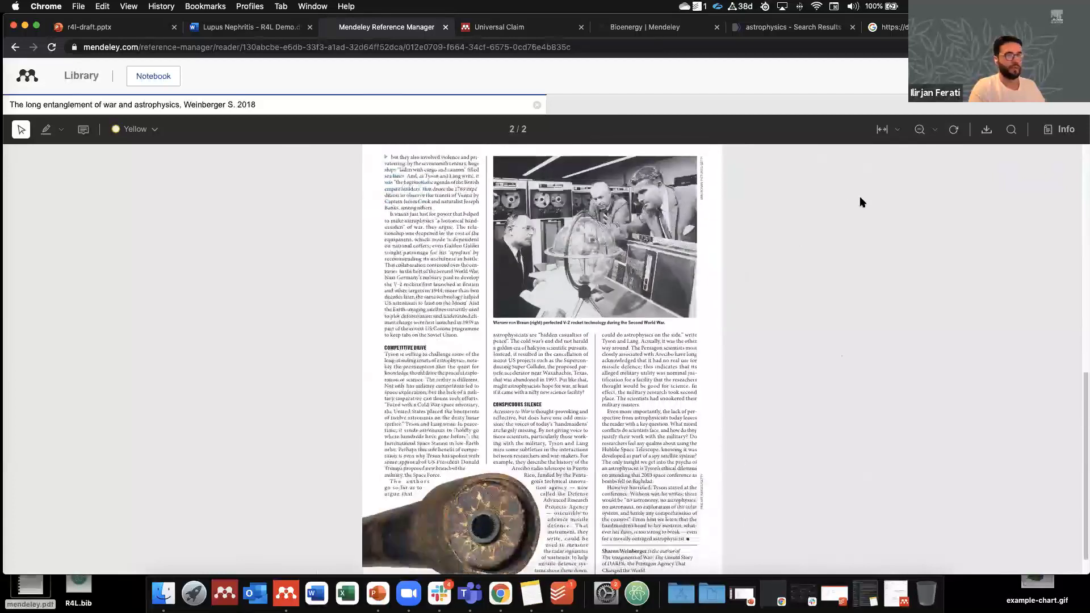
click(953, 130)
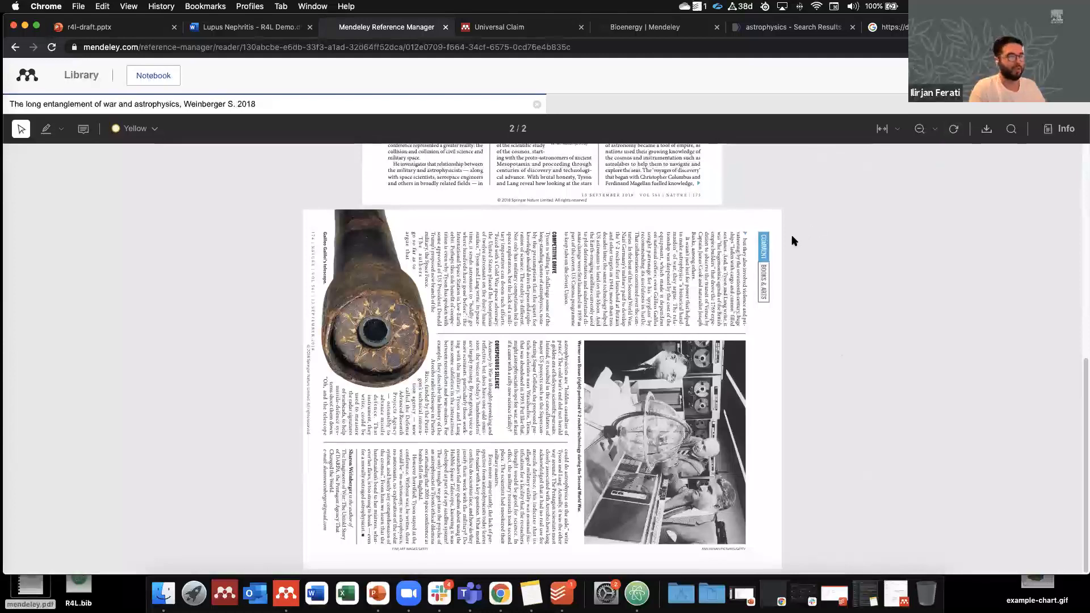
scroll(870, 189, up, 6)
scroll(843, 336, down, 6)
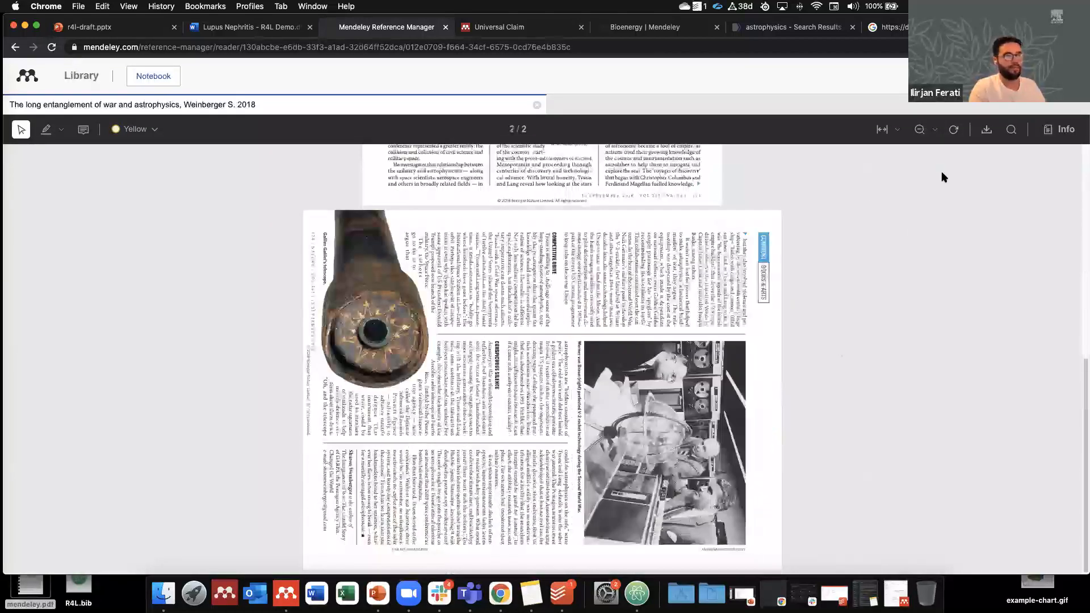
click(953, 131)
click(953, 131)
click(954, 132)
scroll(790, 282, up, 5)
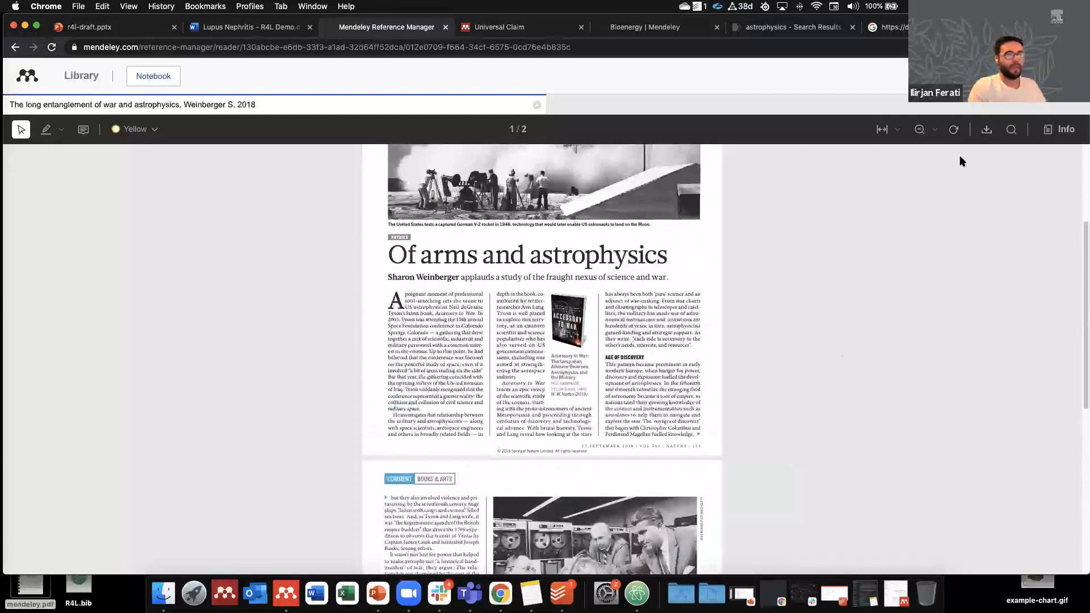
Step: Search the PDF for 'always', then close the search and clear its highlights
click(1010, 131)
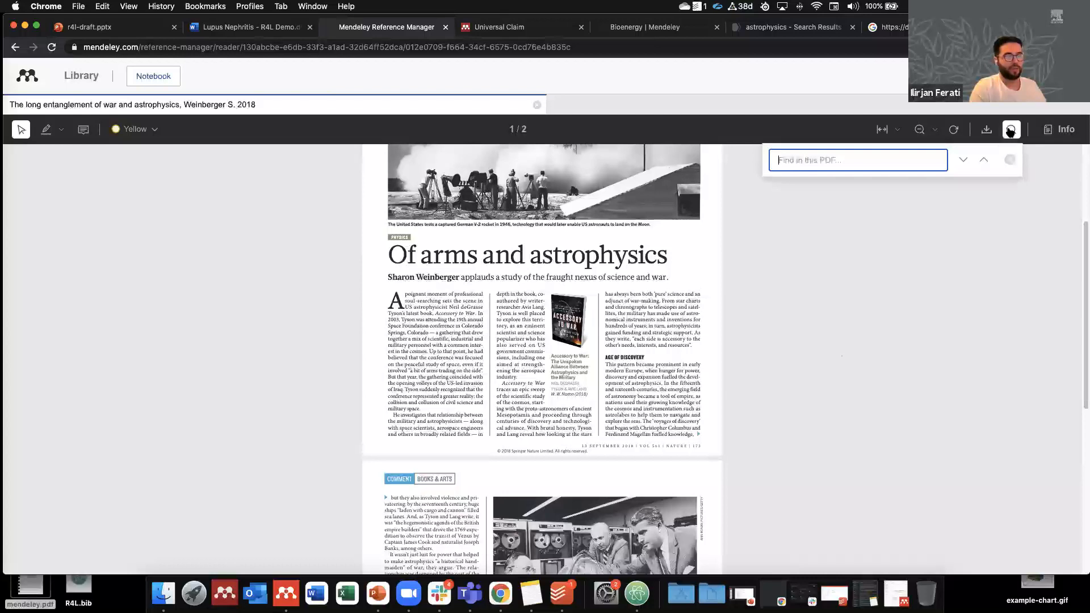
text(always)
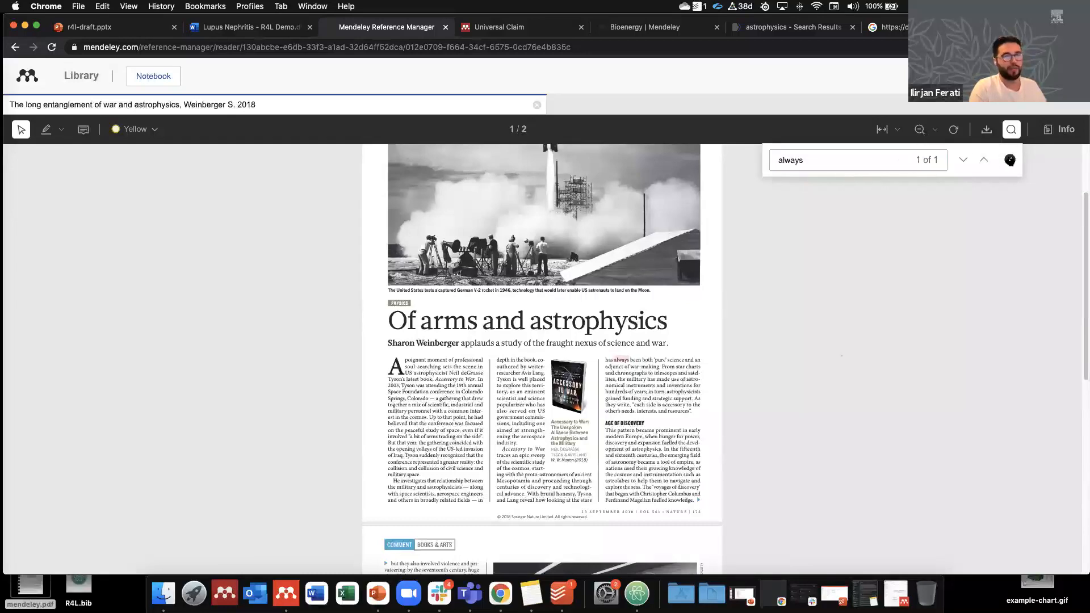
click(1009, 159)
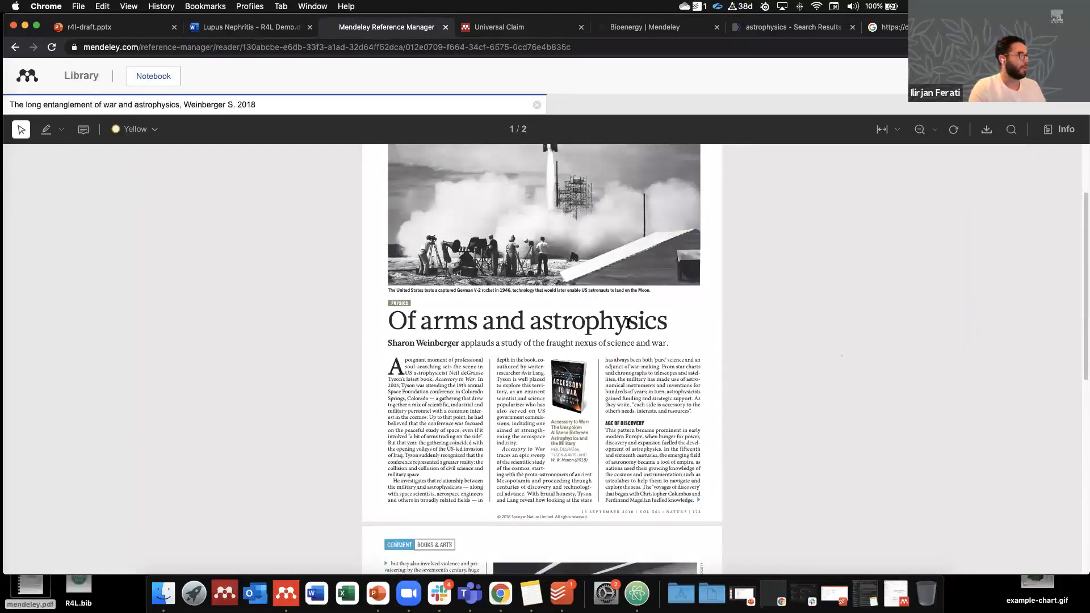
scroll(625, 322, up, 3)
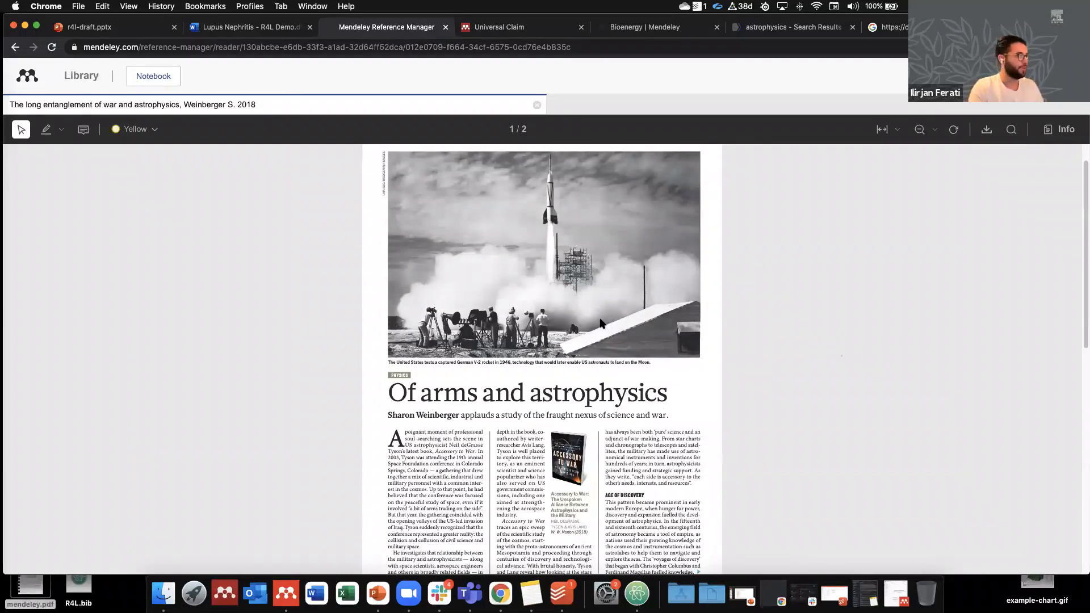
Step: Highlight the passage beginning 'Colorado — a gathering that drew' in yellow
scroll(531, 339, down, 5)
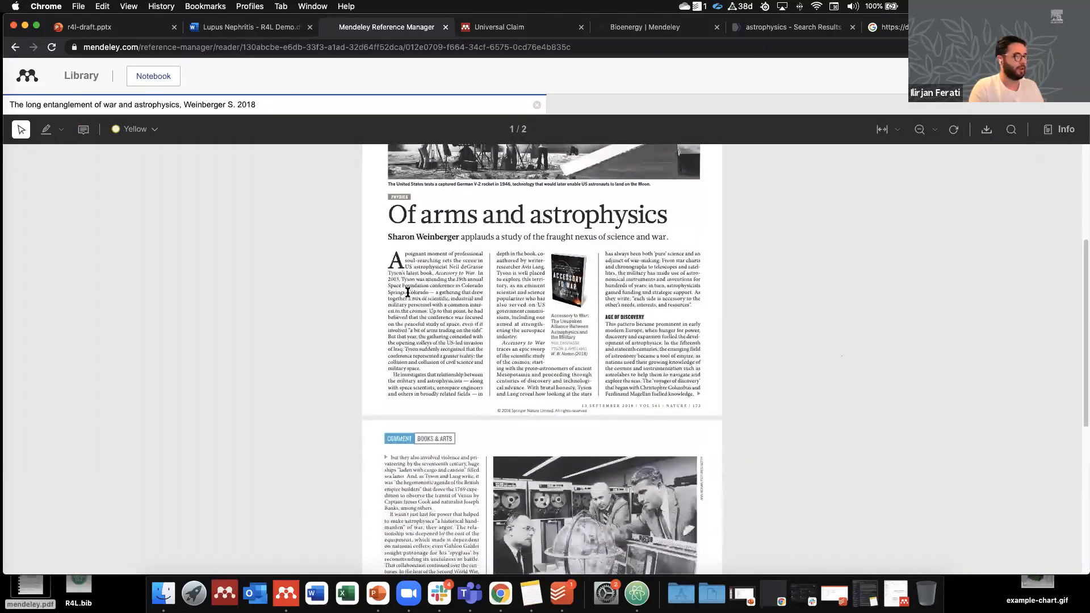
drag(407, 292, 446, 298)
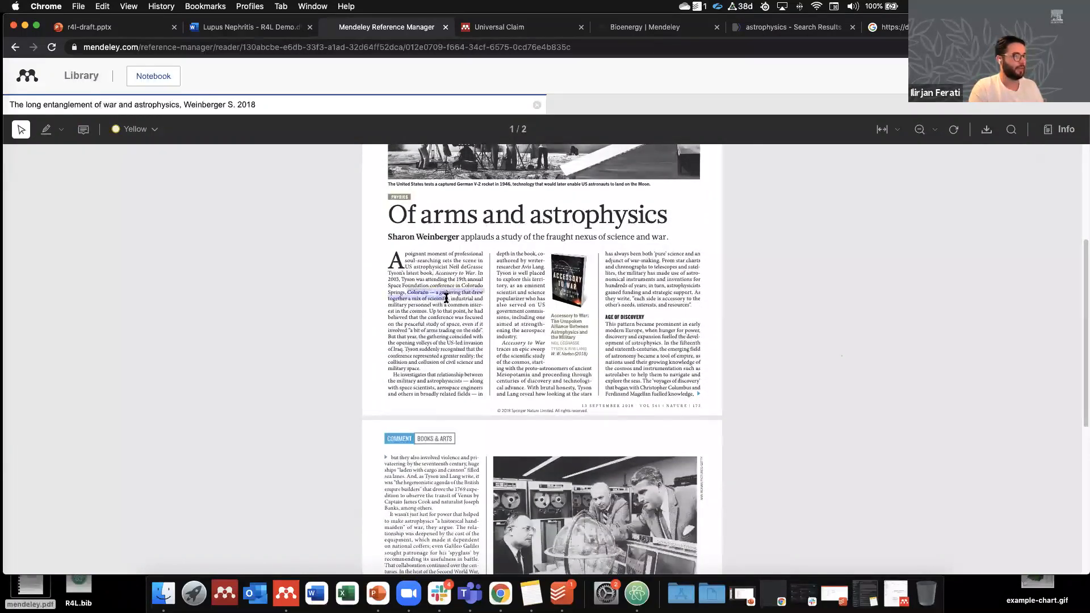
click(467, 323)
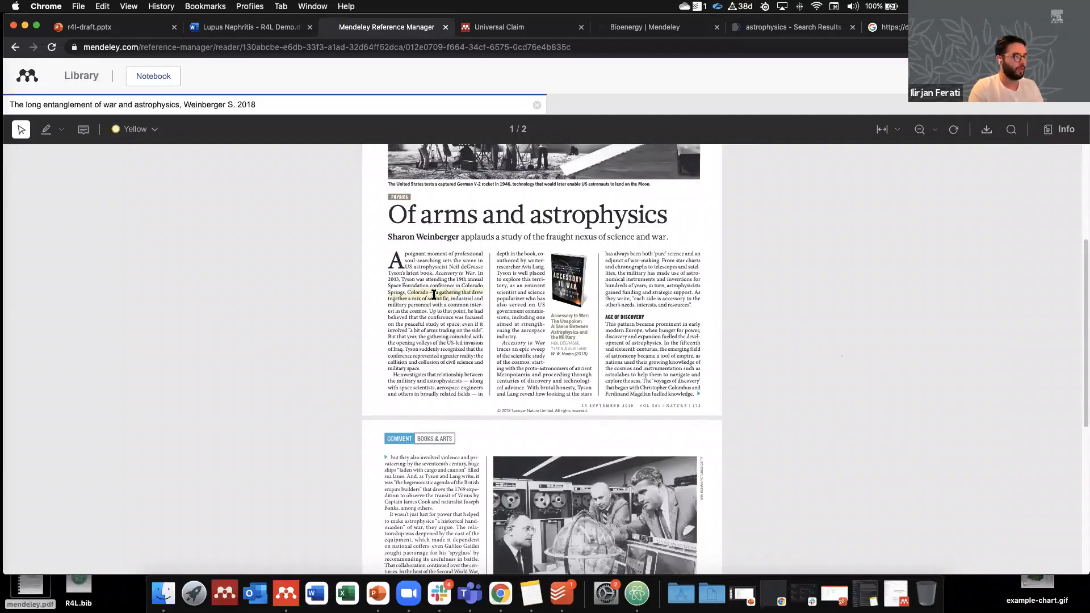
Step: Zoom in and recolour the Colorado highlight red, then purple
click(936, 130)
click(933, 159)
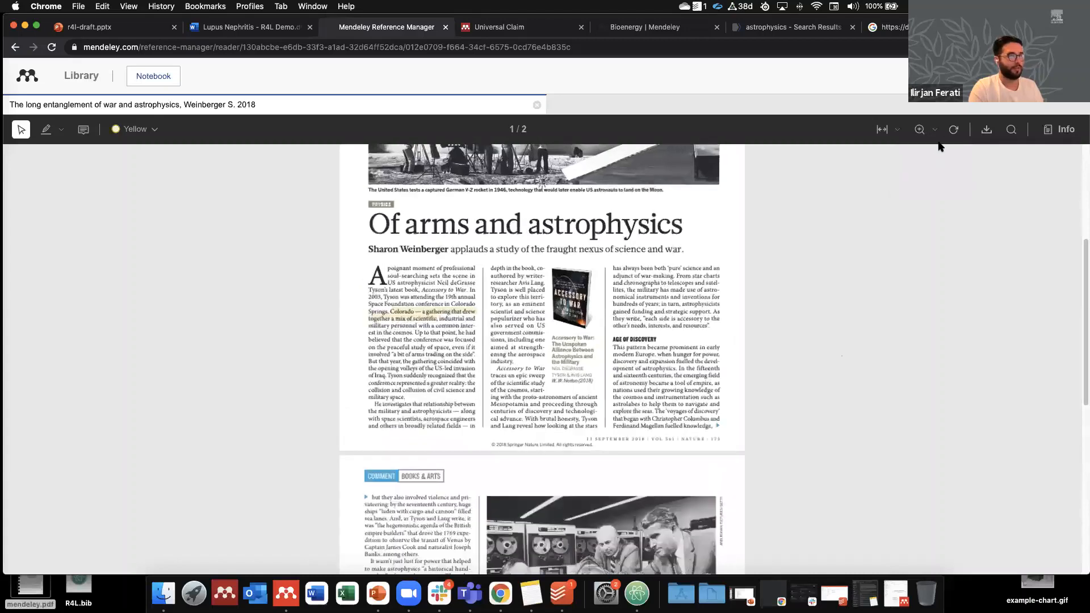
click(919, 130)
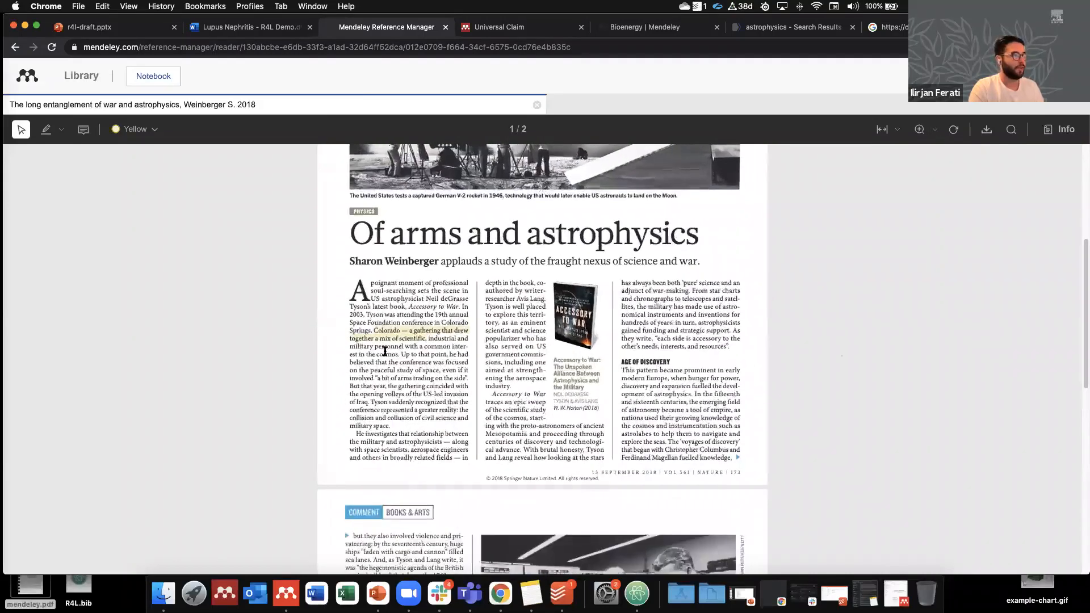
click(408, 332)
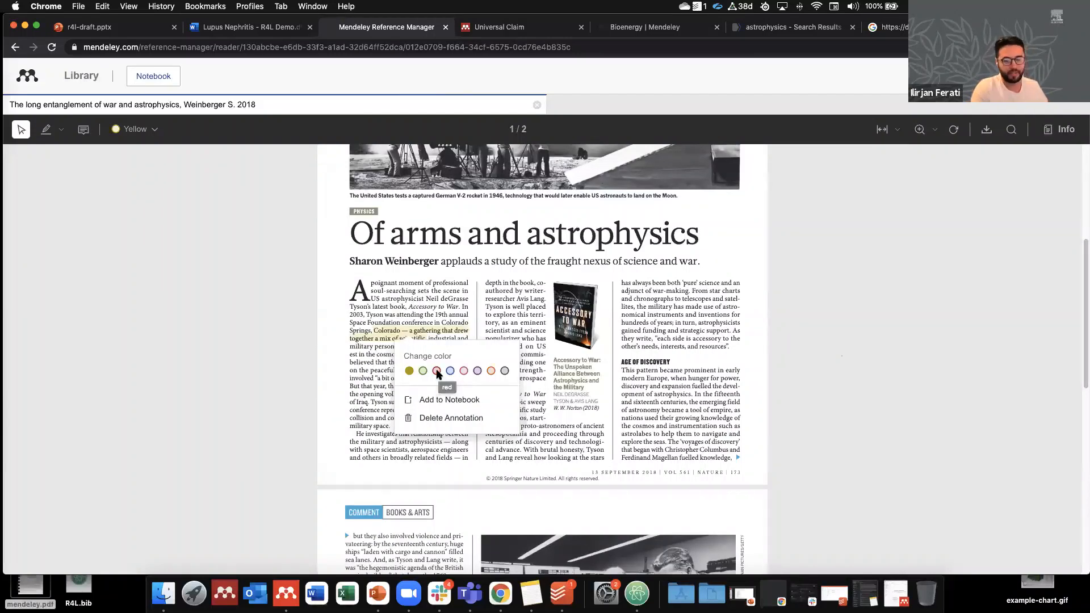
click(437, 372)
click(411, 336)
click(478, 374)
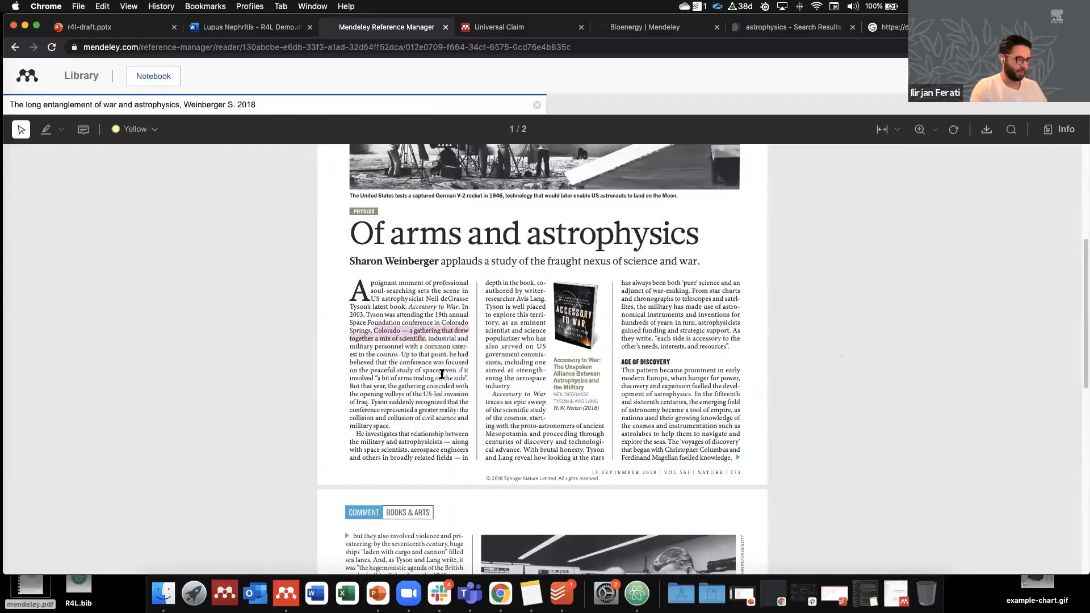
scroll(445, 348, up, 2)
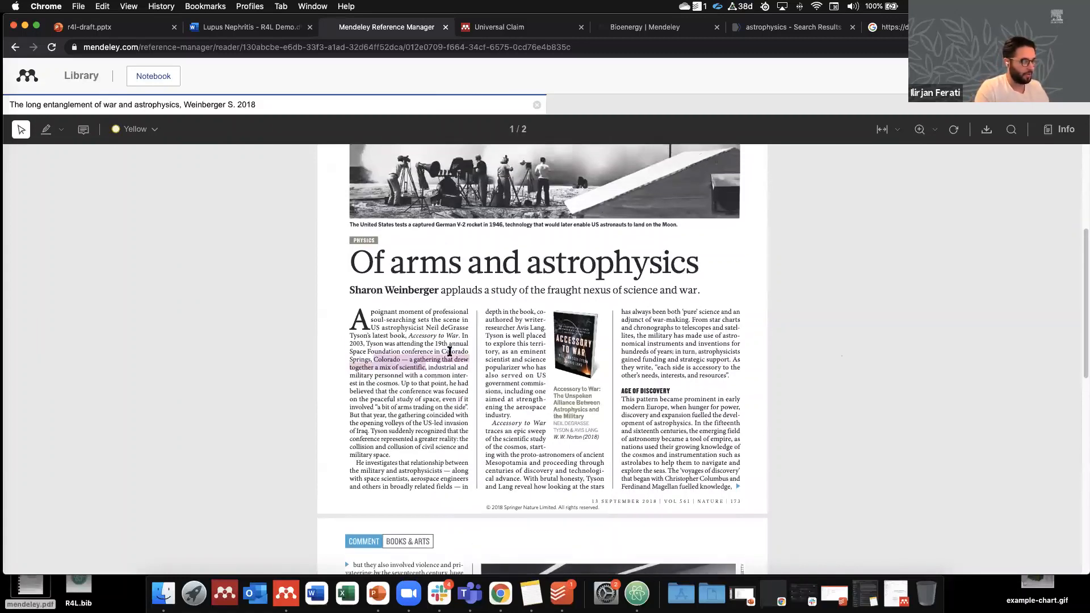
scroll(445, 347, down, 2)
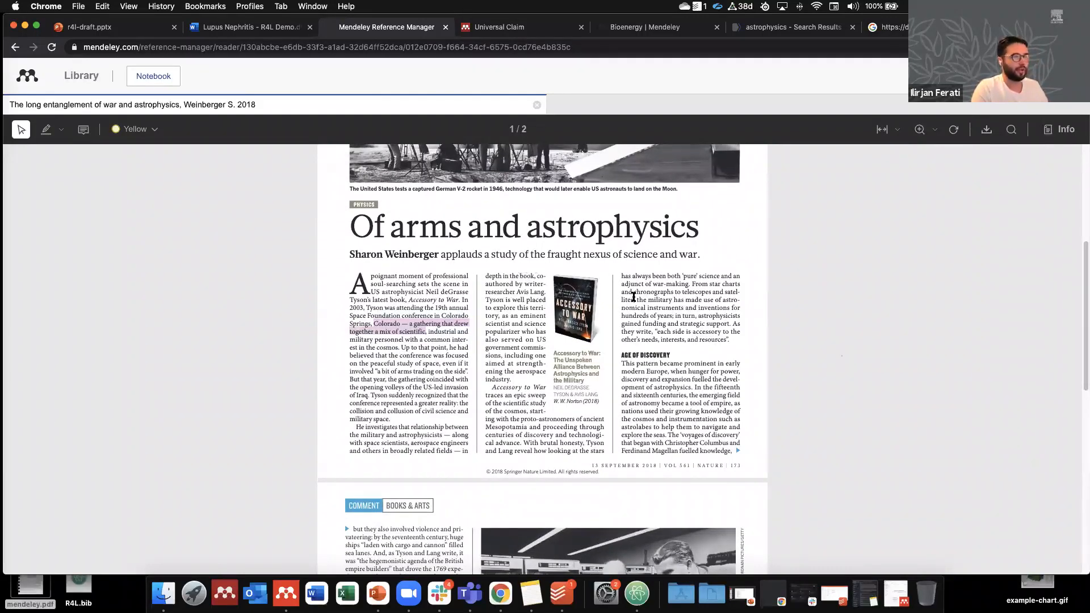
Step: Add a sticky note reading 'this looks interesting' by the third column and change its colour
click(670, 306)
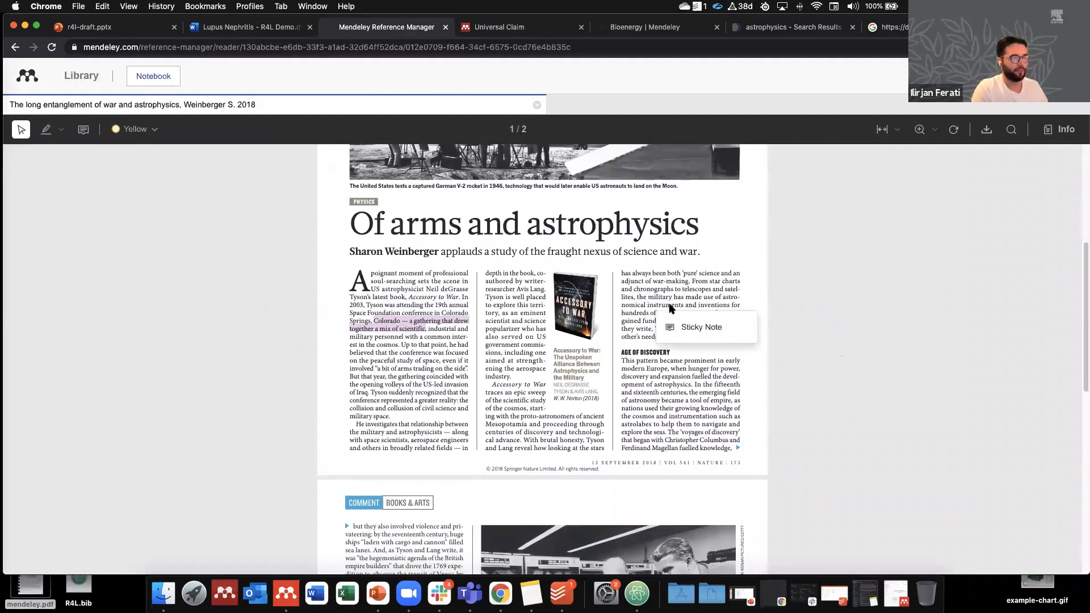
click(689, 329)
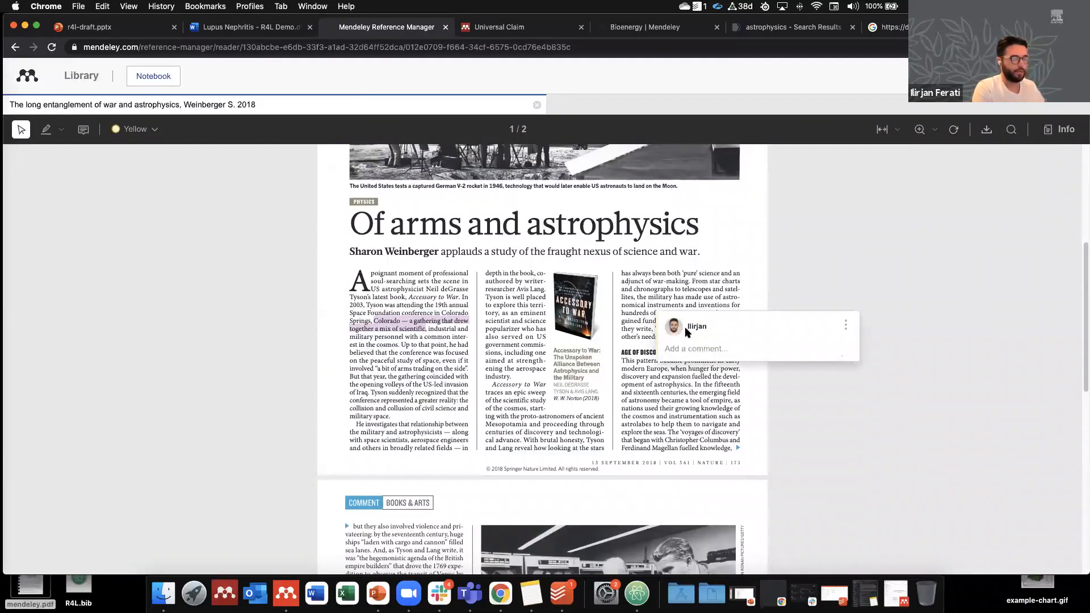
text(this looks interew)
text(ting)
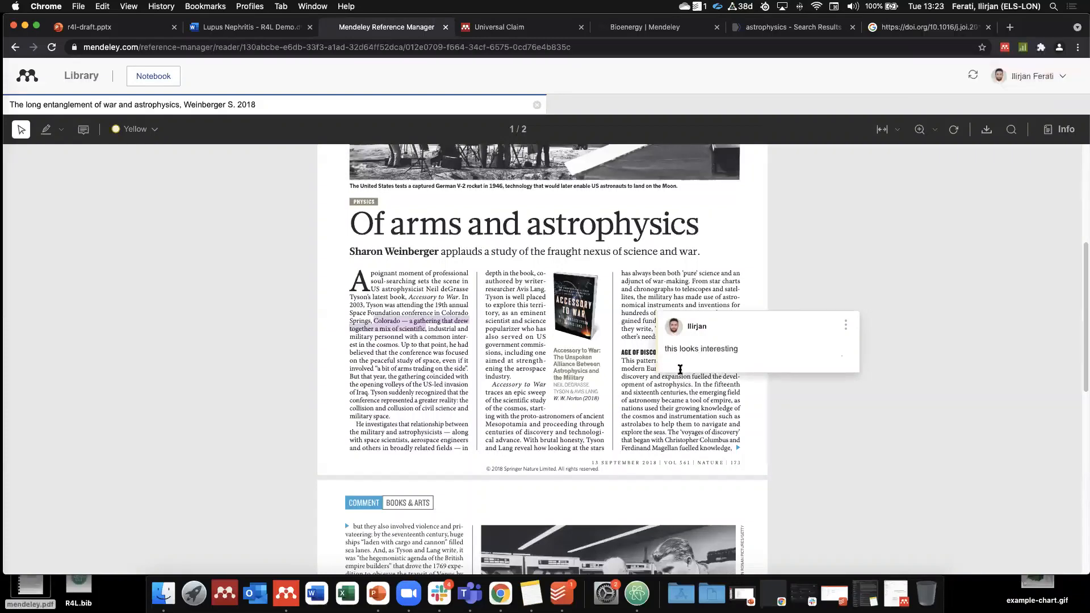
click(698, 388)
click(684, 301)
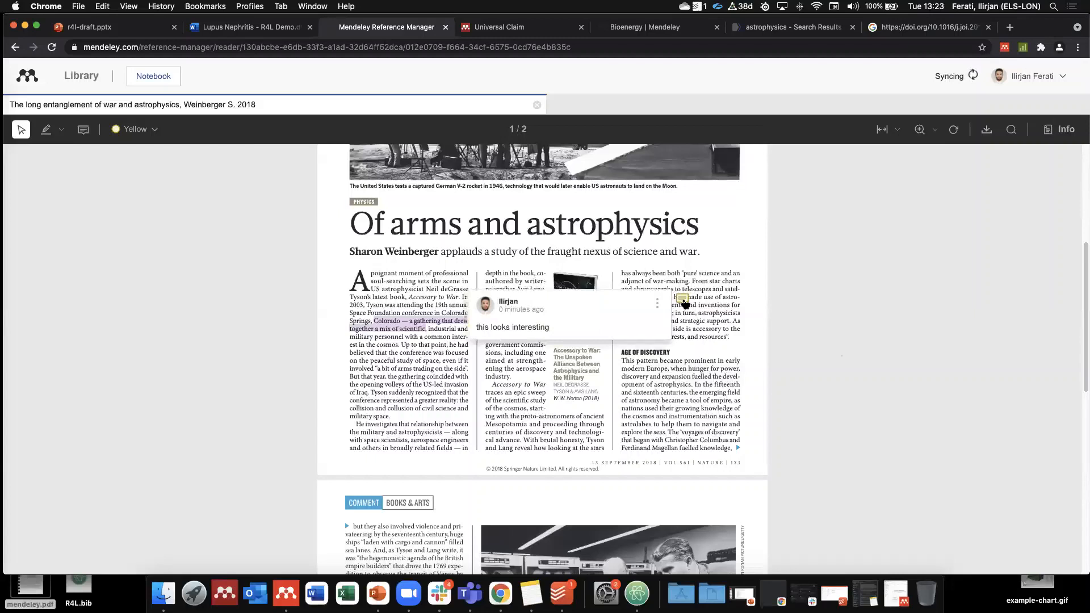
click(657, 303)
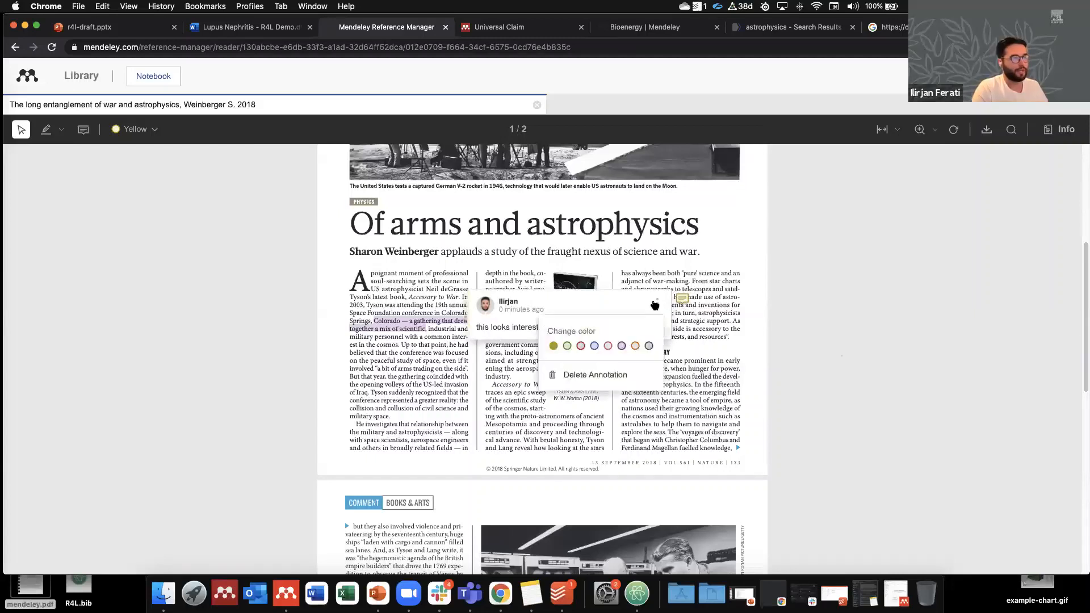
click(594, 346)
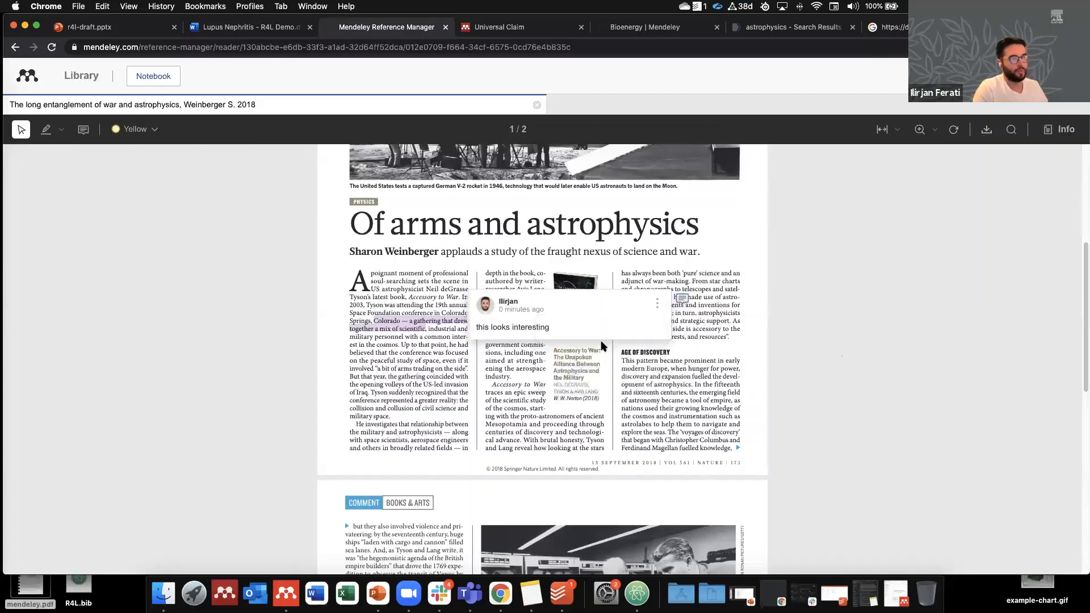
click(685, 315)
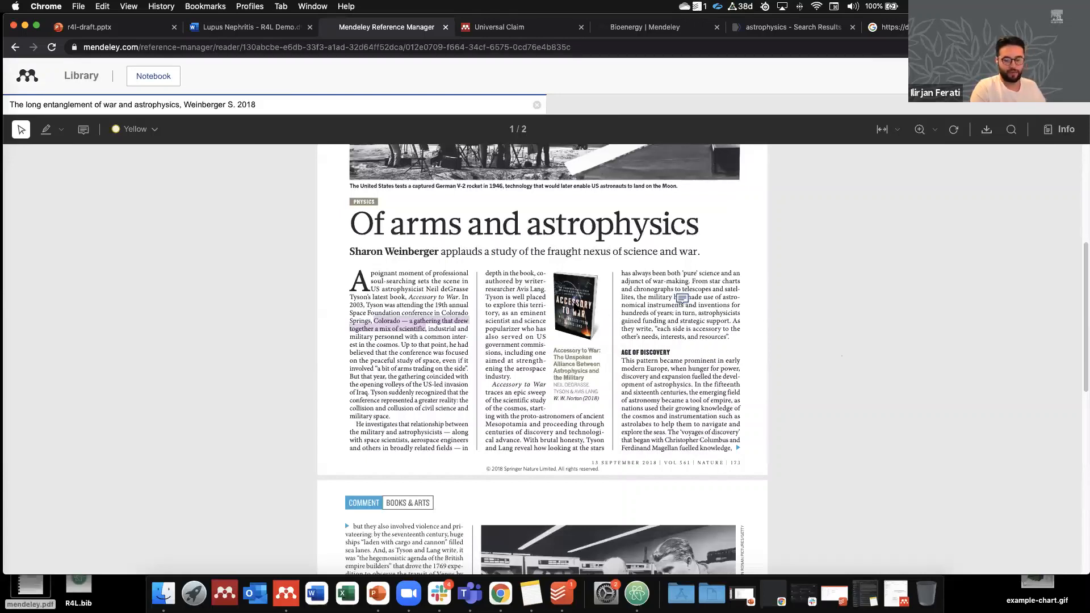
Step: Switch to rectangle highlighting and box the von Braun photo on page 2 in yellow
scroll(437, 235, down, 5)
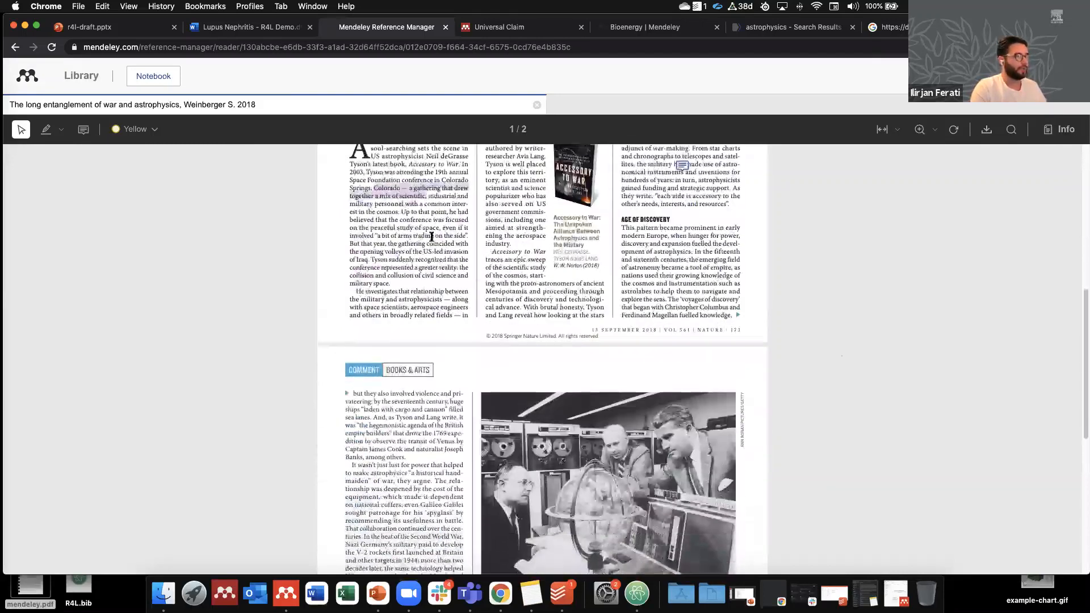
click(59, 131)
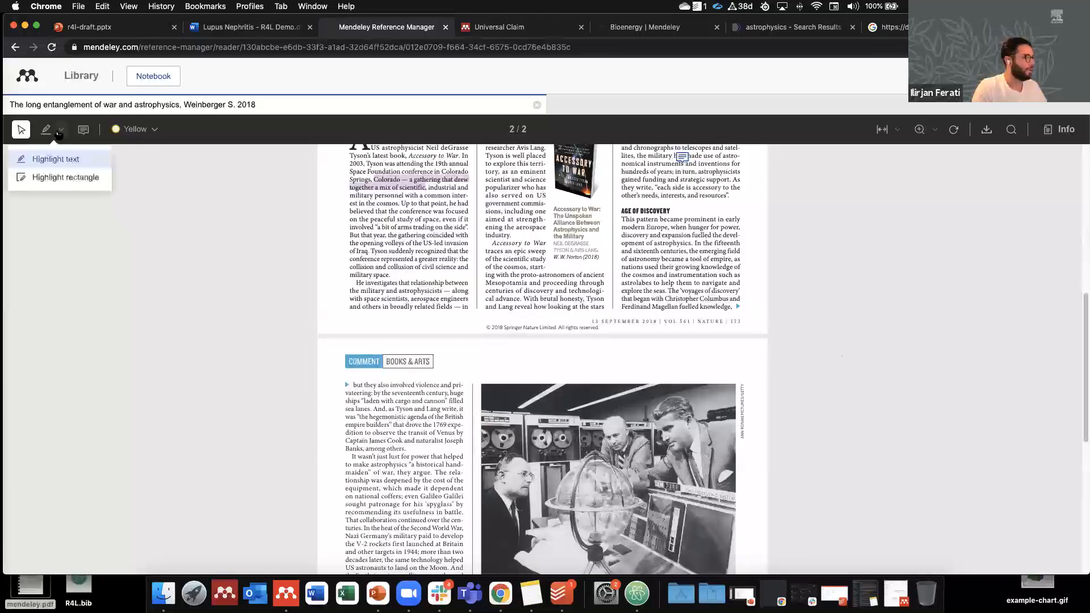
click(50, 178)
scroll(444, 277, up, 8)
scroll(443, 278, down, 3)
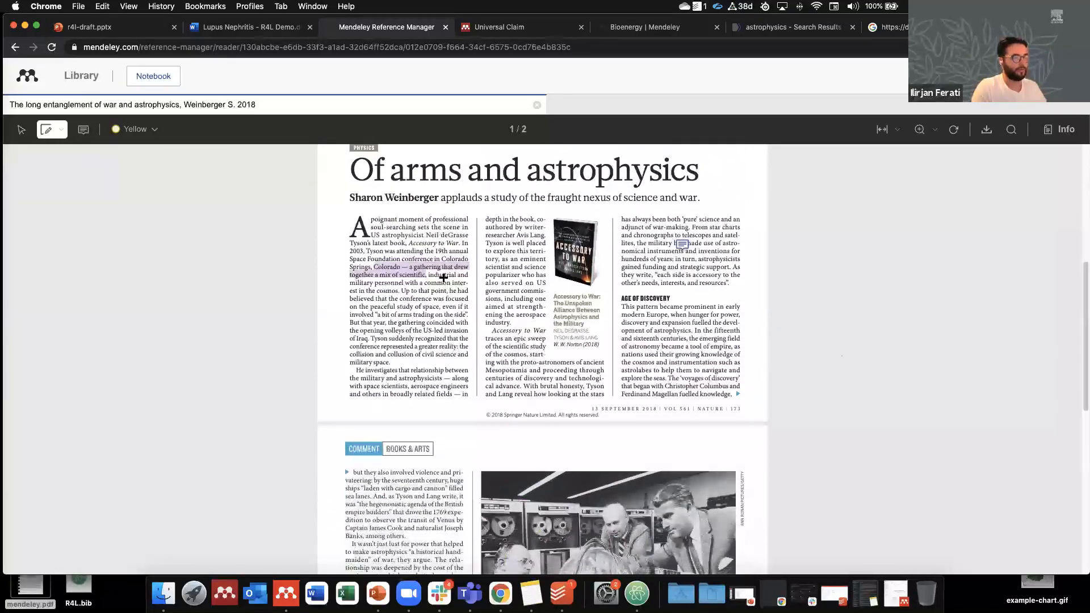
scroll(443, 278, down, 4)
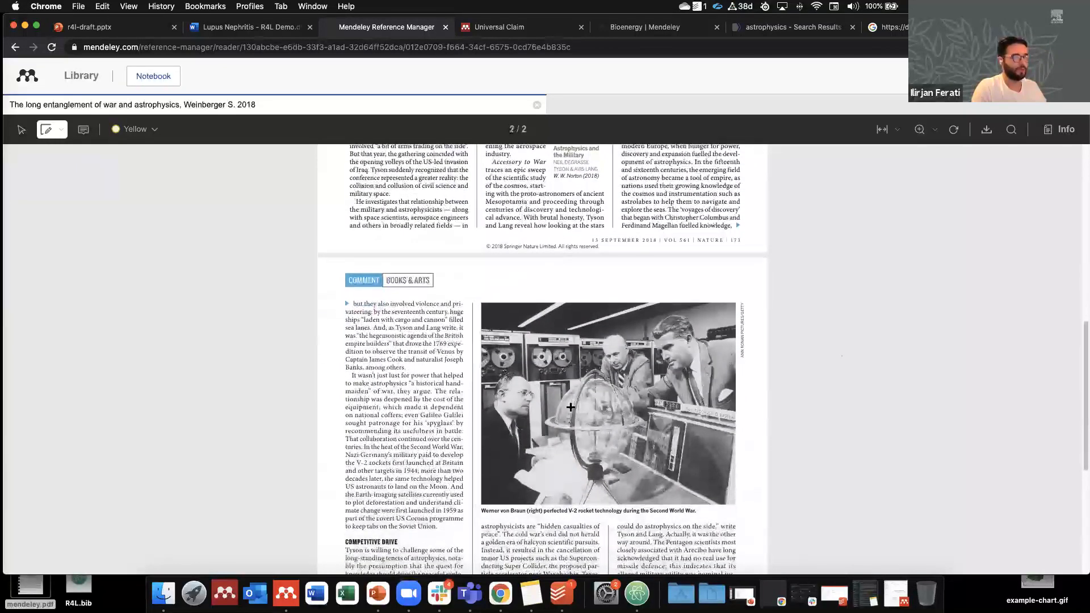
scroll(565, 389, down, 2)
drag(478, 219, 745, 440)
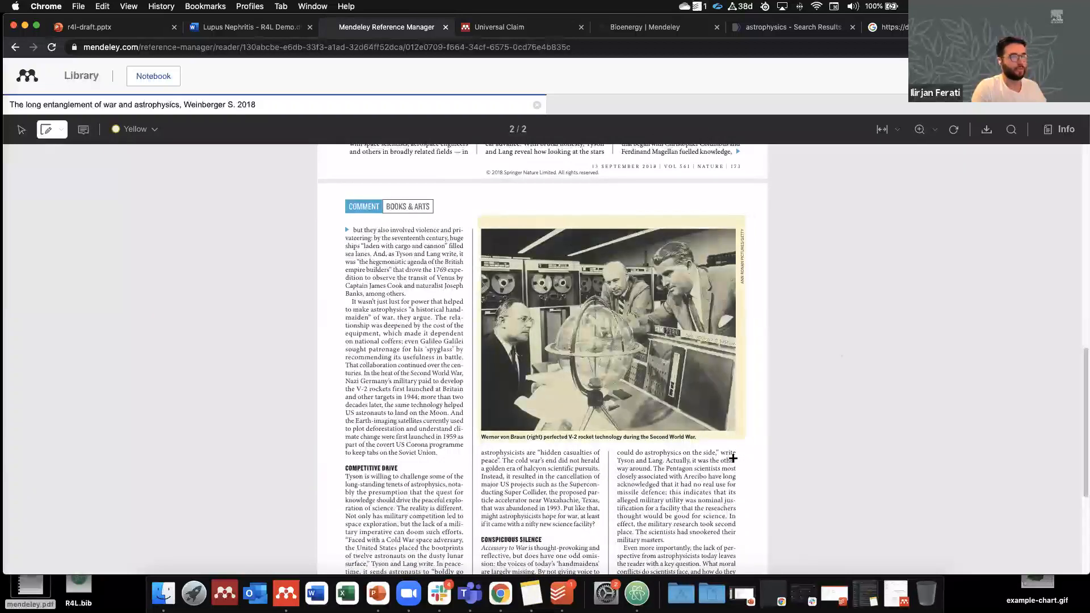
scroll(662, 444, down, 4)
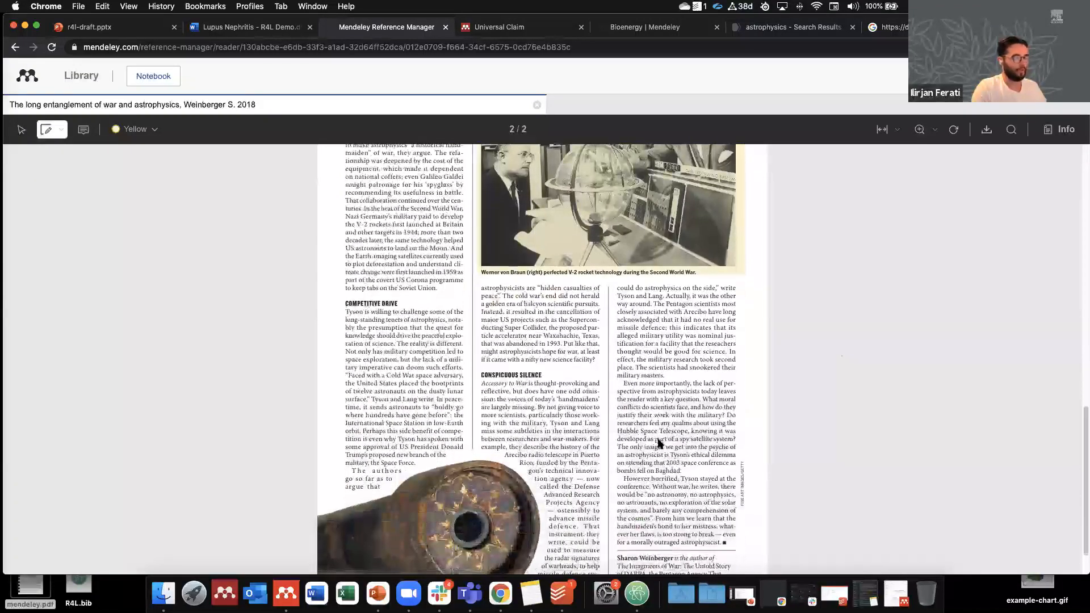
scroll(660, 443, up, 3)
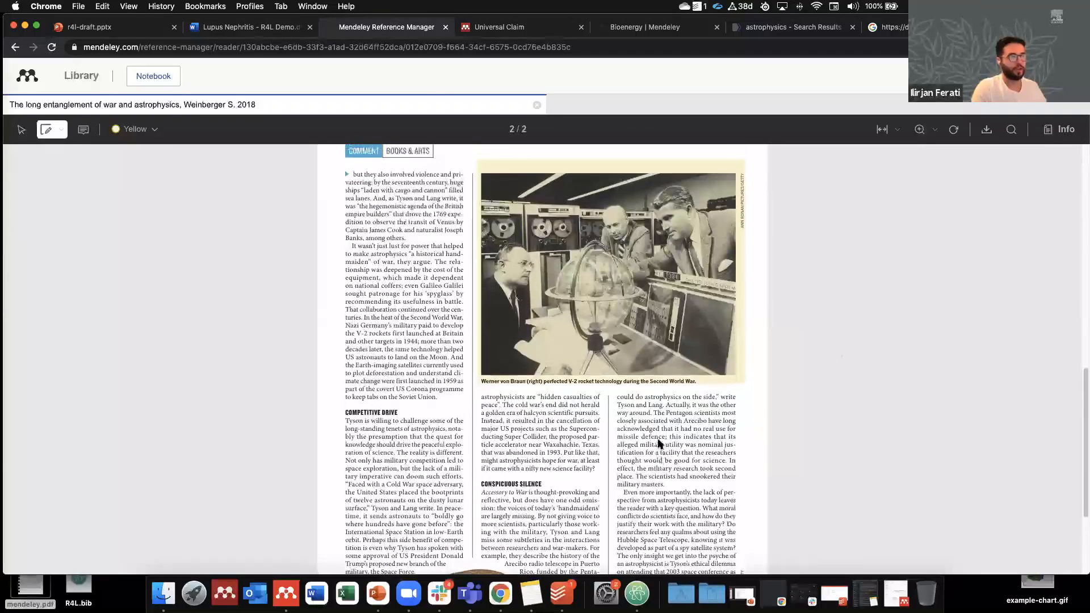
scroll(660, 443, up, 2)
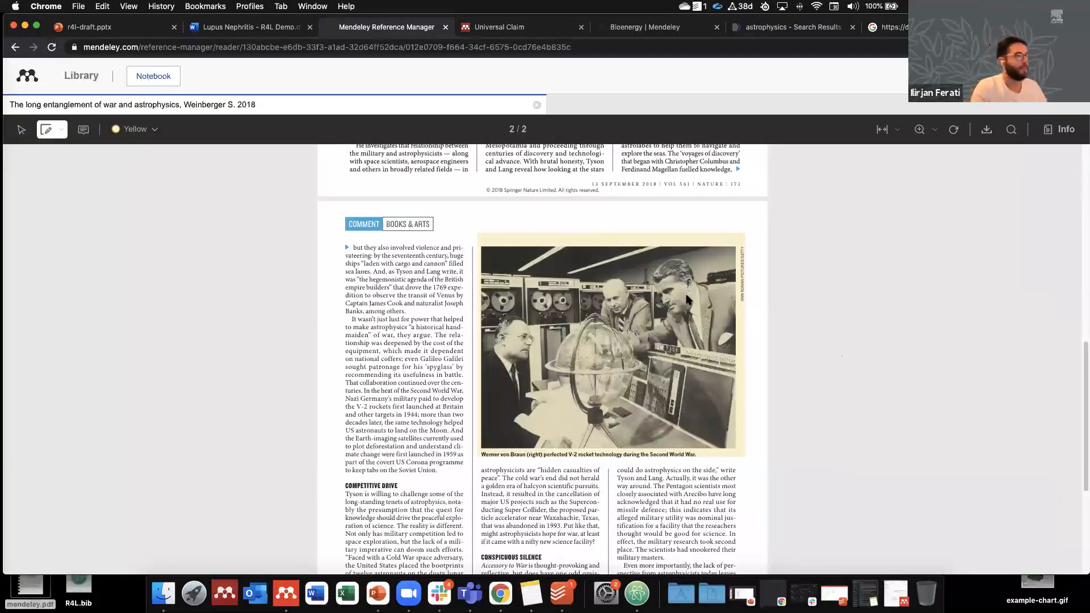
scroll(687, 299, up, 5)
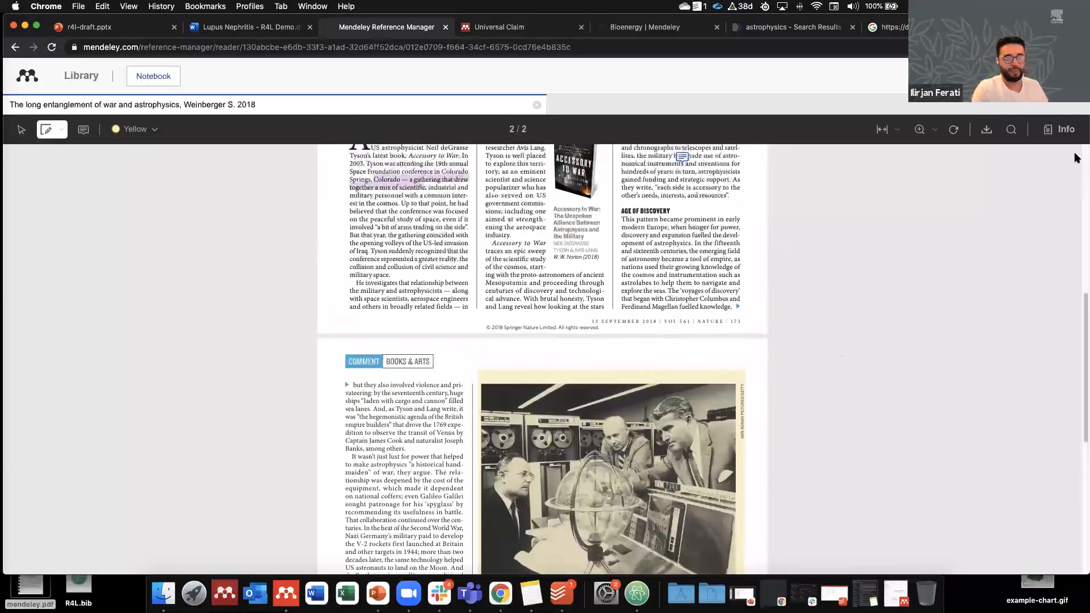
Step: View the article's details and annotations, including the 'this looks interesting' comment, then its Notebook
click(1059, 130)
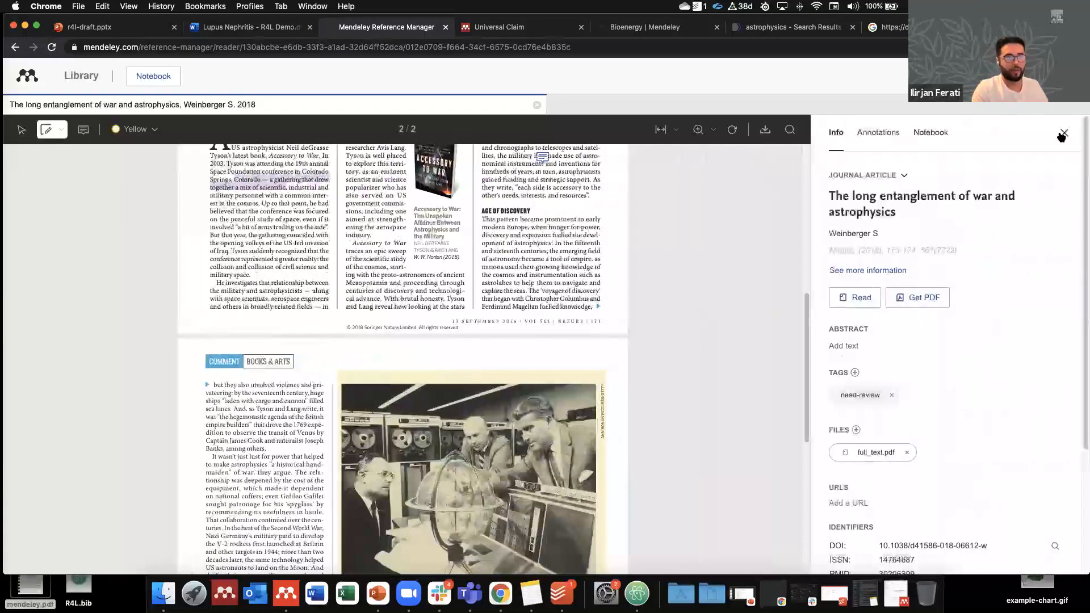
click(882, 134)
click(833, 139)
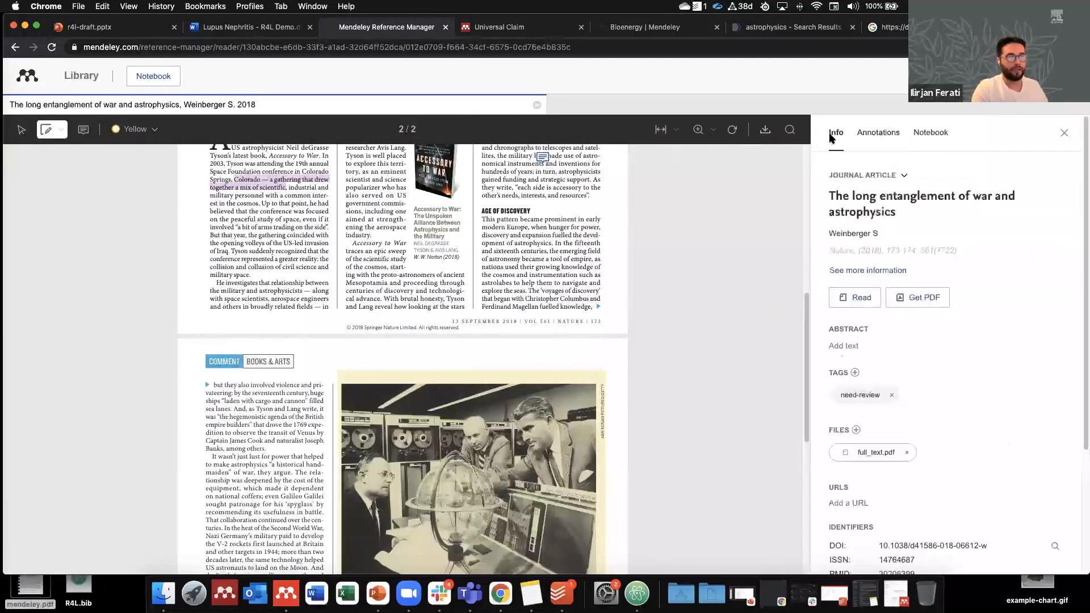
click(872, 137)
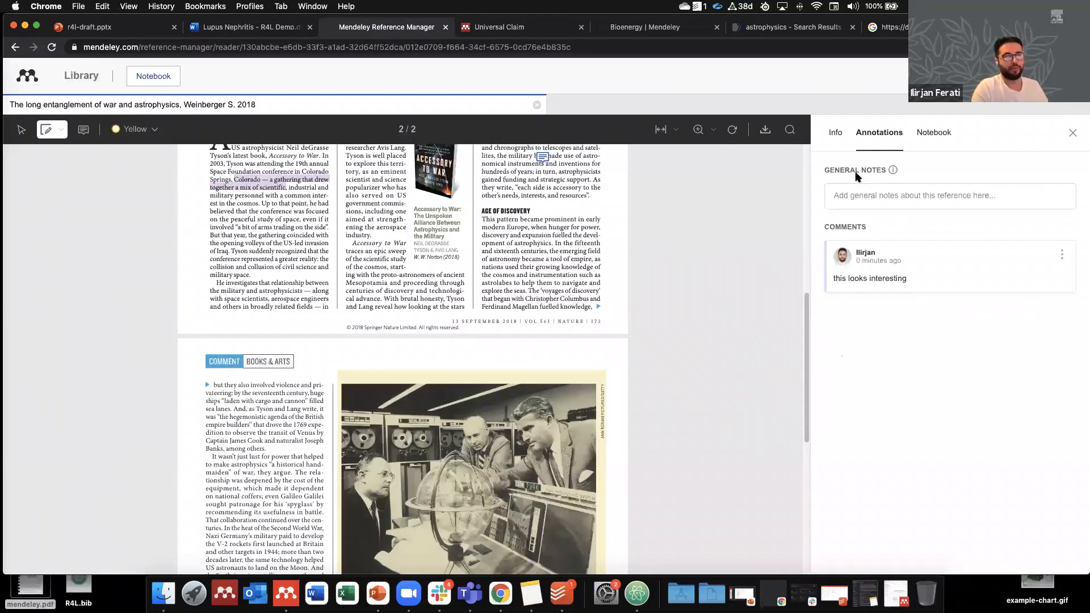
click(844, 194)
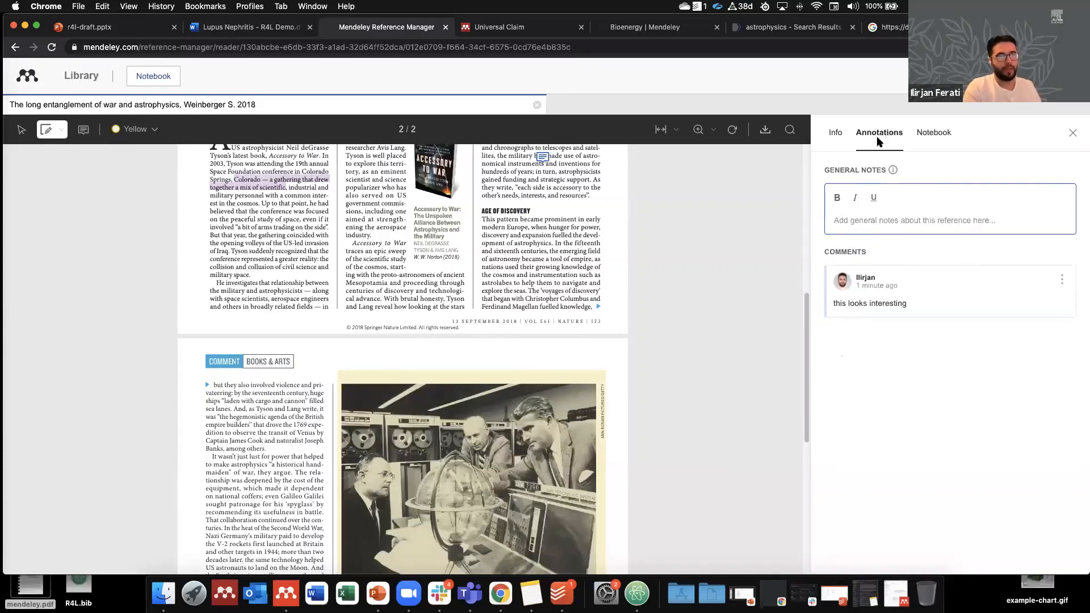
click(934, 134)
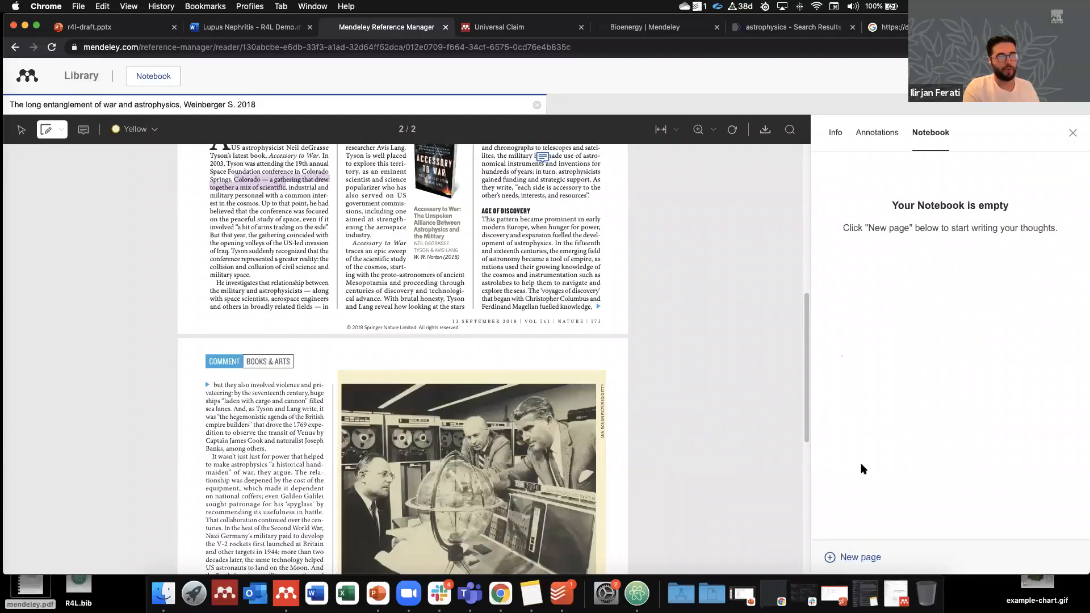
Step: Create notebook page 'Example page' containing the note 'writing out some context'
click(853, 559)
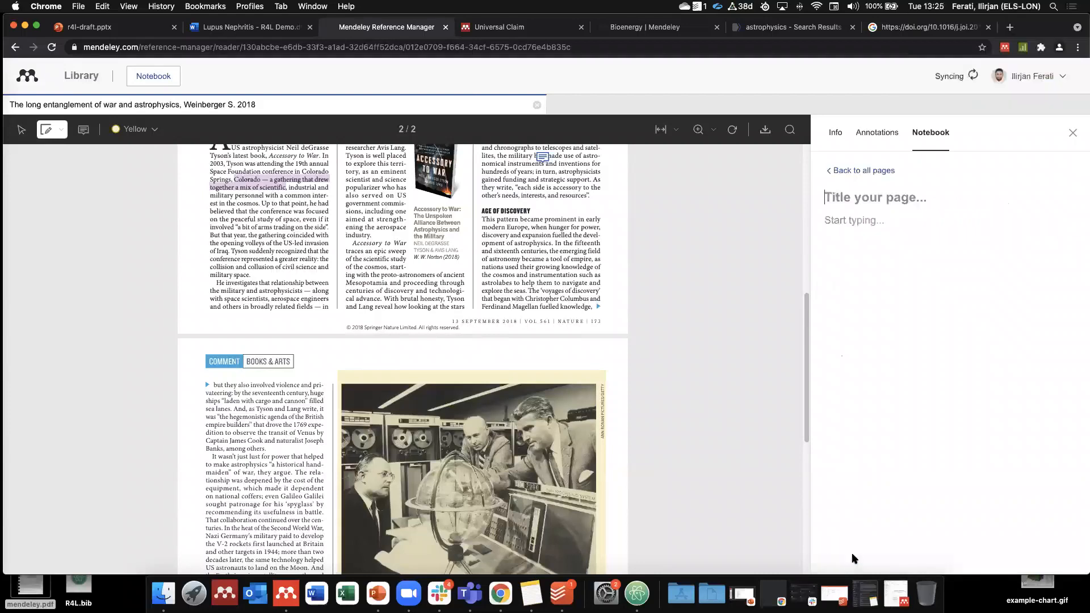
text(Example page)
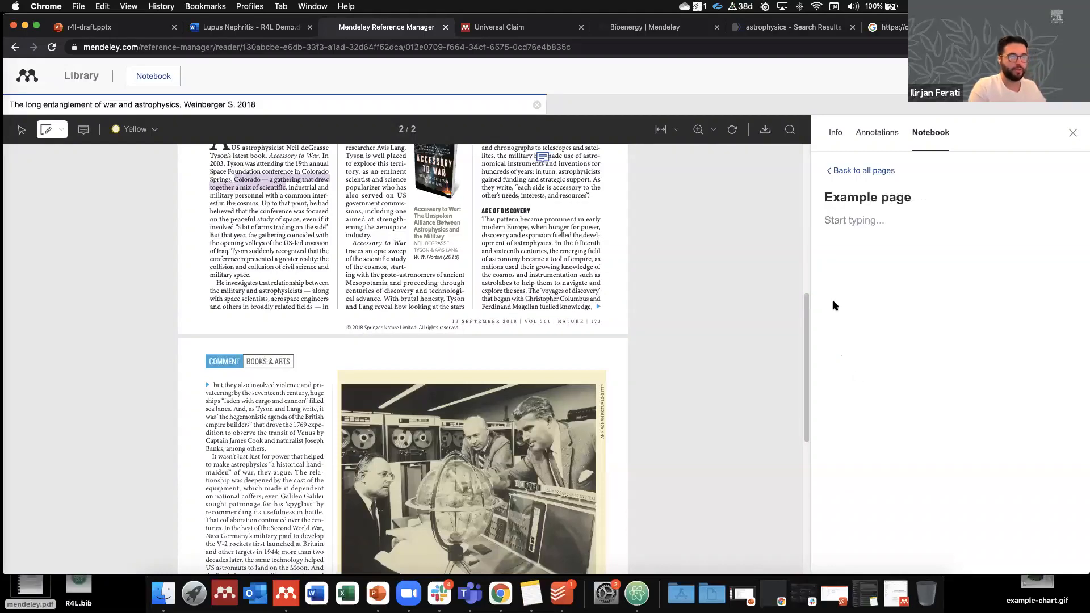
click(866, 220)
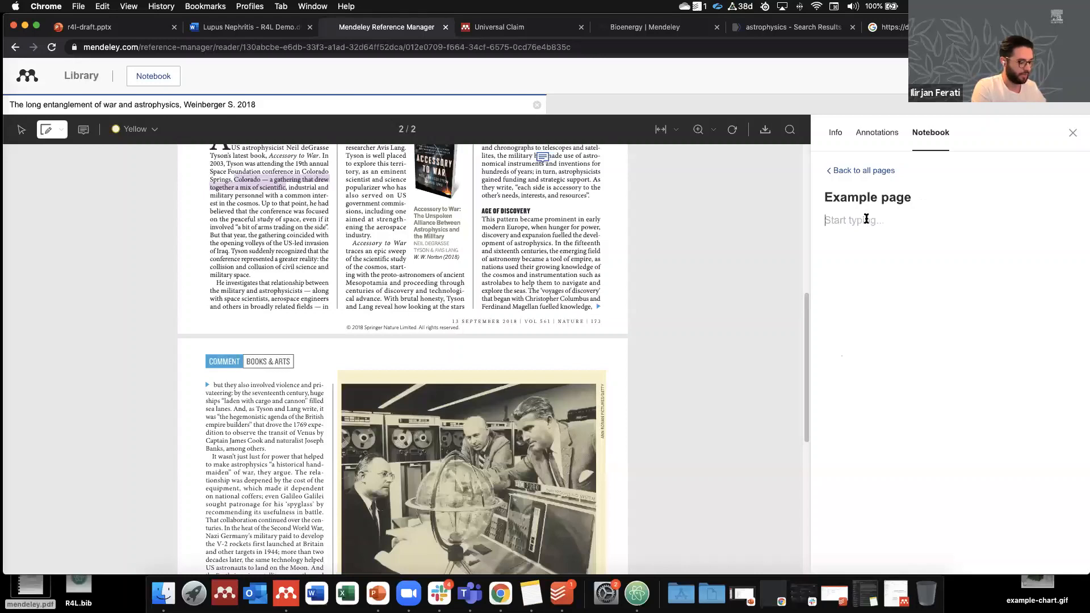
text(writing)
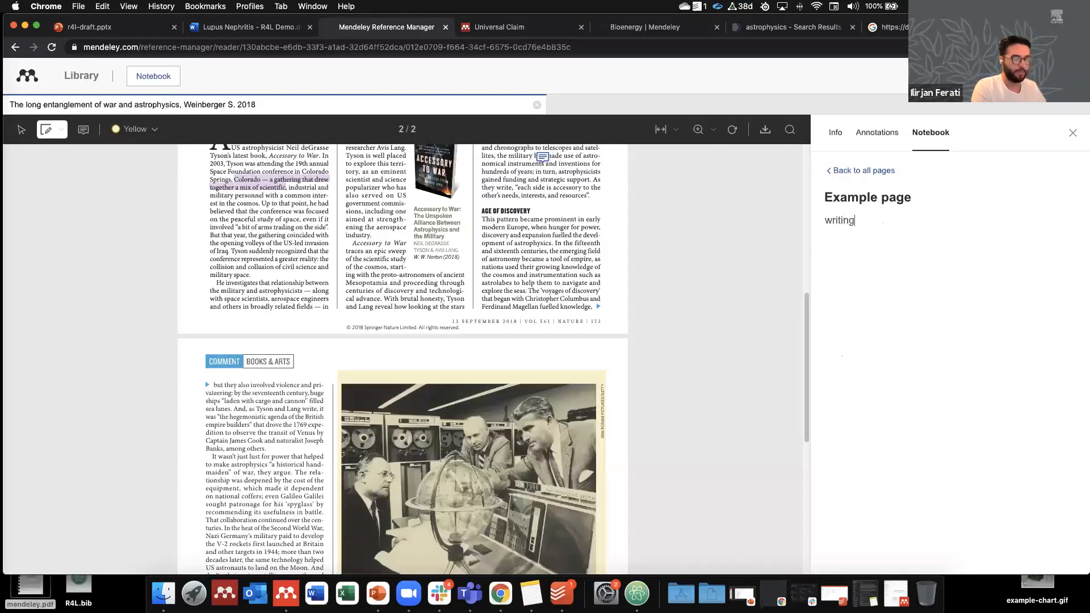
text( out some context)
key(Return)
Step: Quote the Colorado highlight in the notebook and close the article
scroll(494, 244, up, 5)
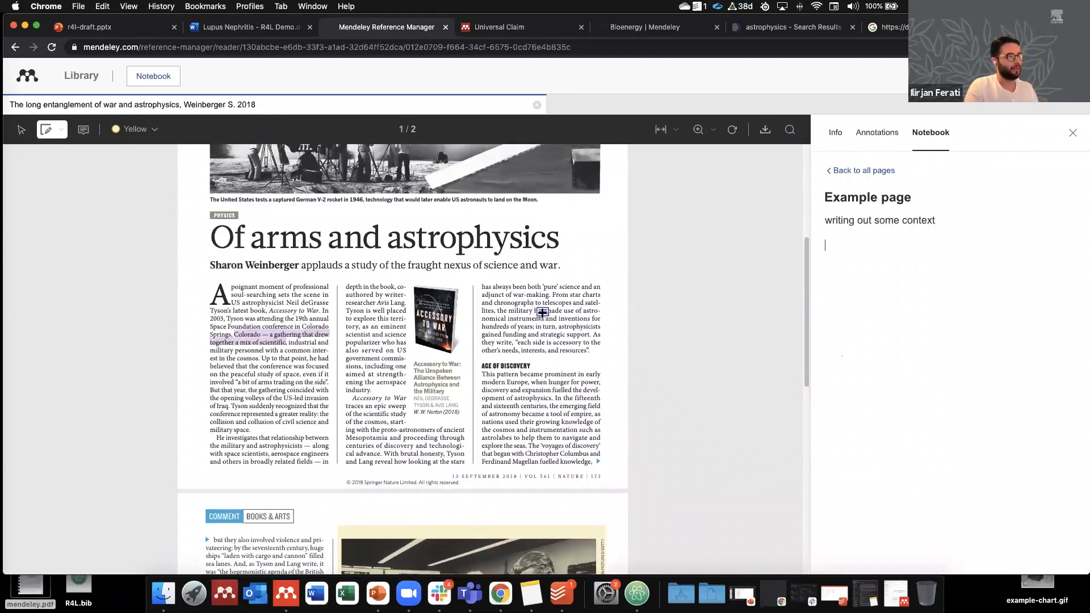
click(296, 334)
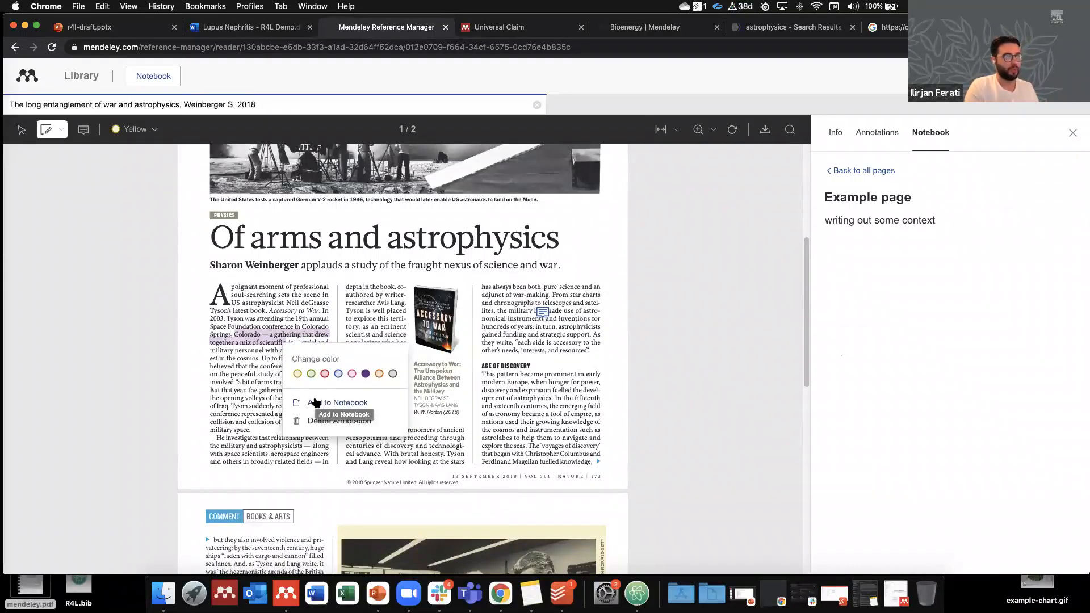
click(316, 402)
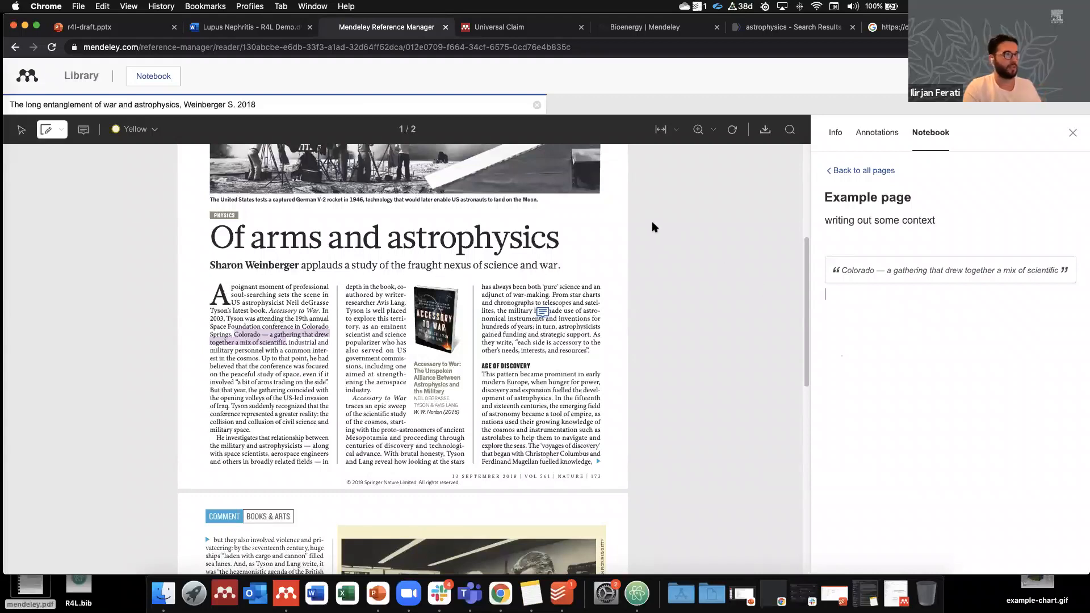
click(536, 105)
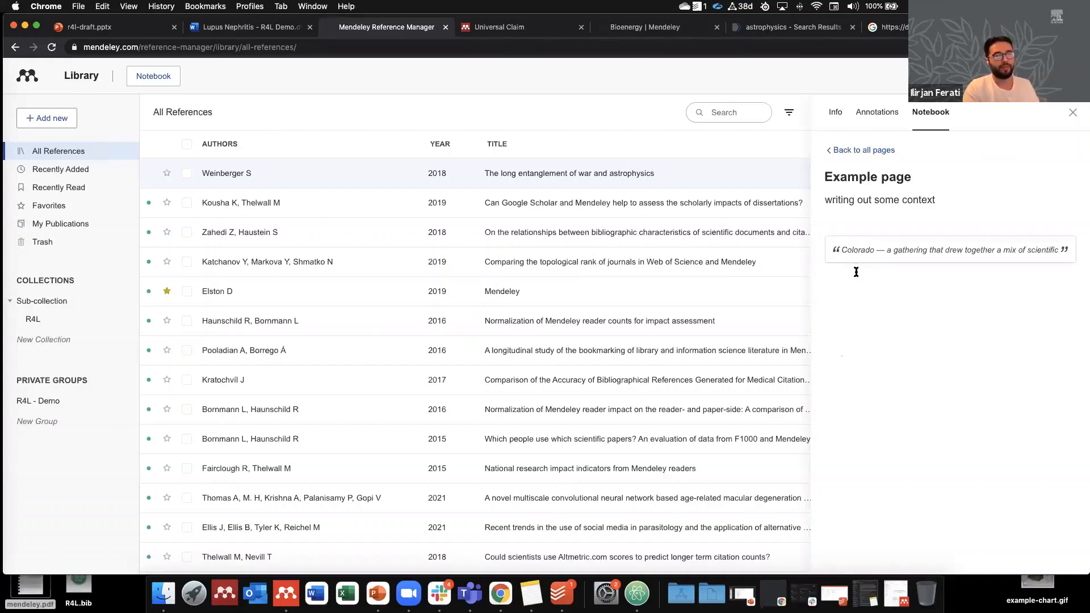
Step: Jump from the notebook quote to the Colorado passage, then hide the side panel and close the article
click(881, 255)
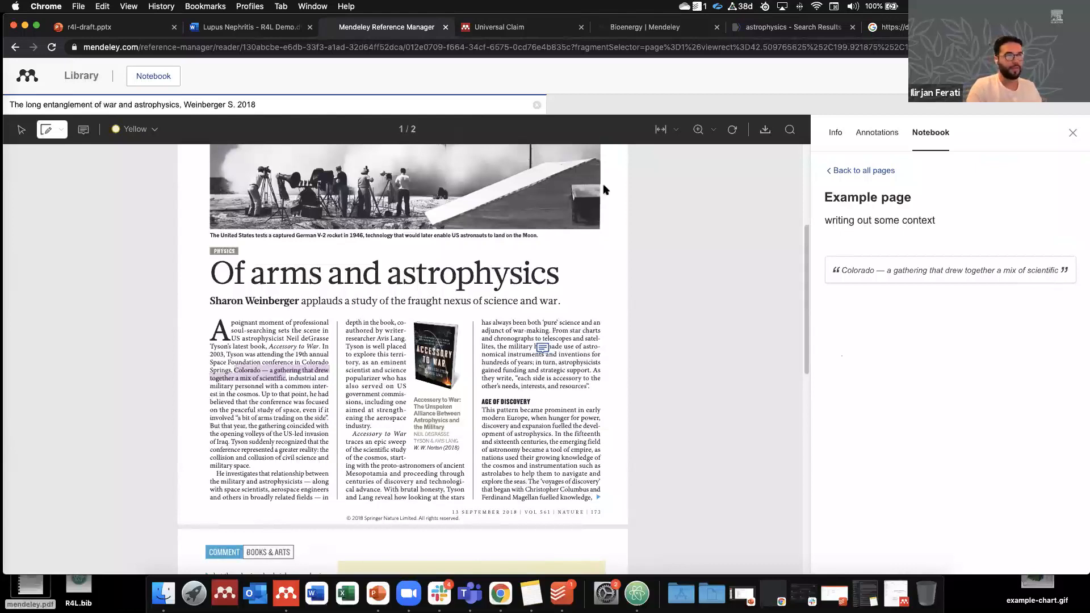
click(1071, 133)
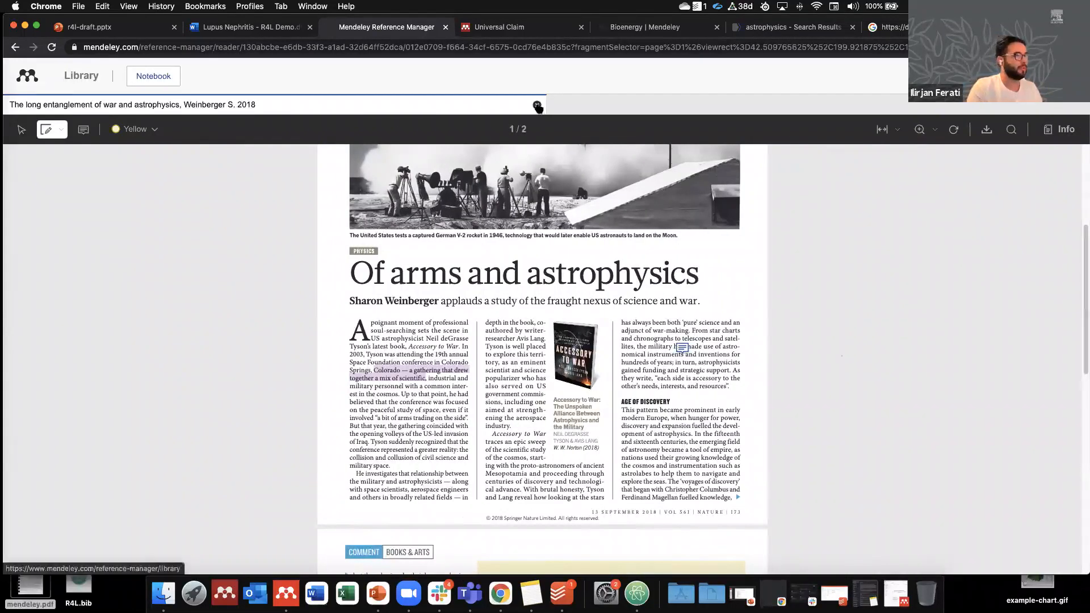
click(537, 106)
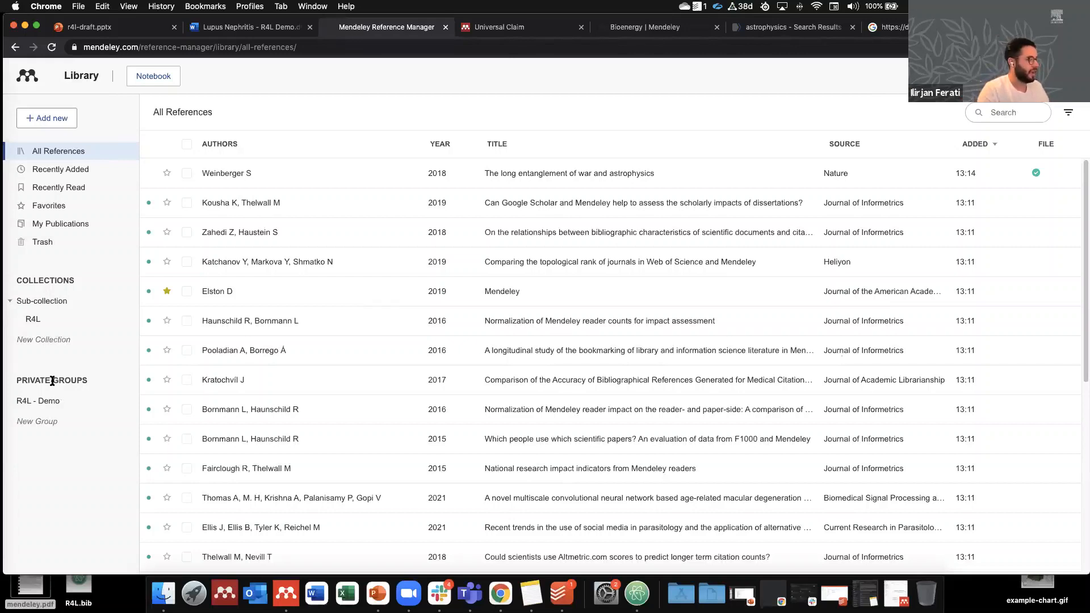
Step: Add a private group called 'Example' under Private Groups and open its empty list
click(38, 423)
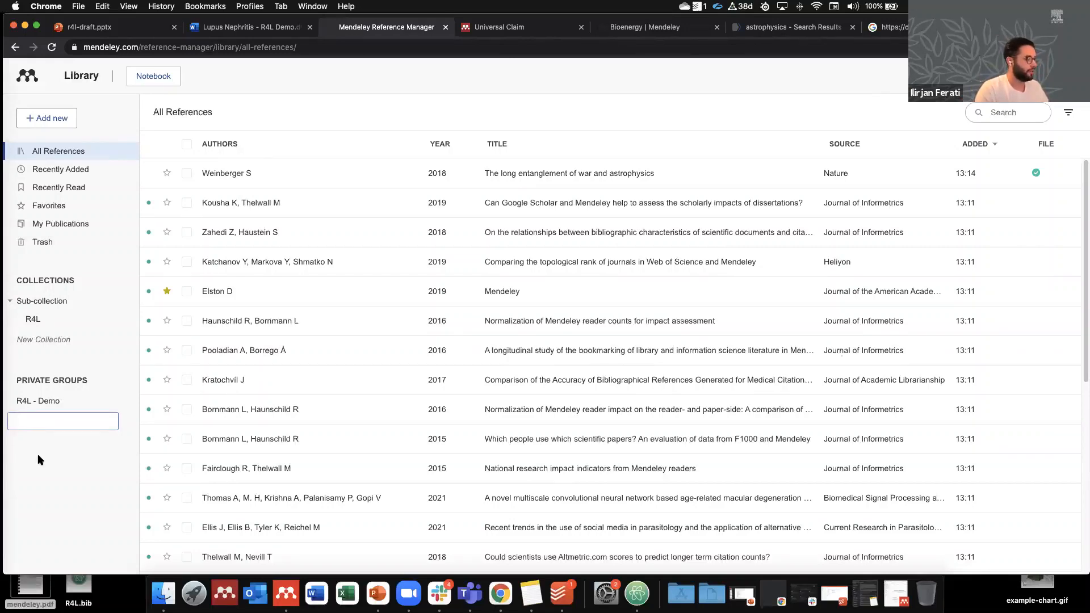
click(29, 423)
text(Example)
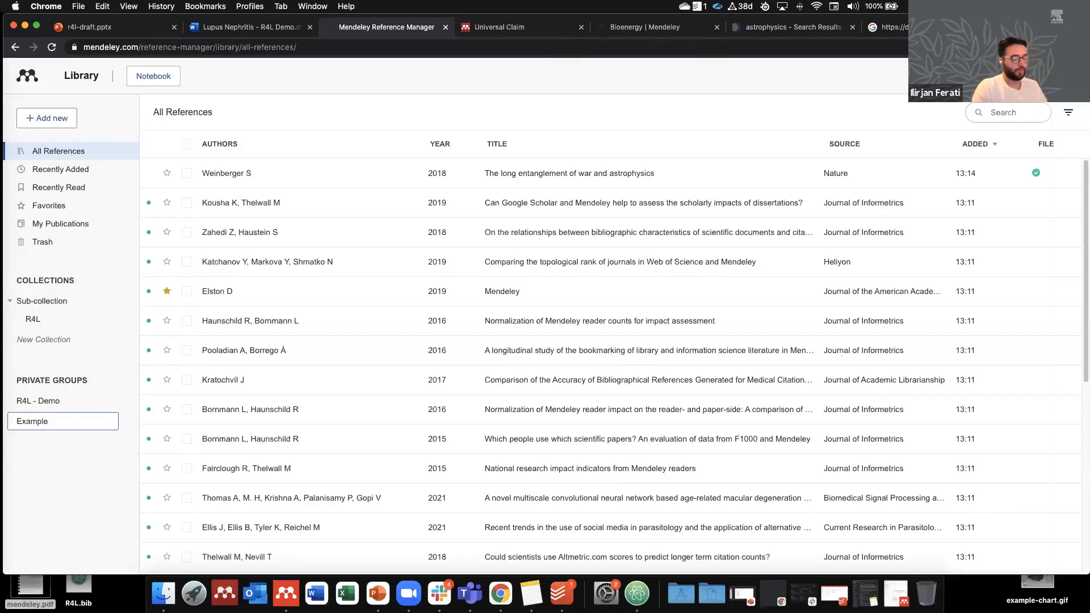
key(Return)
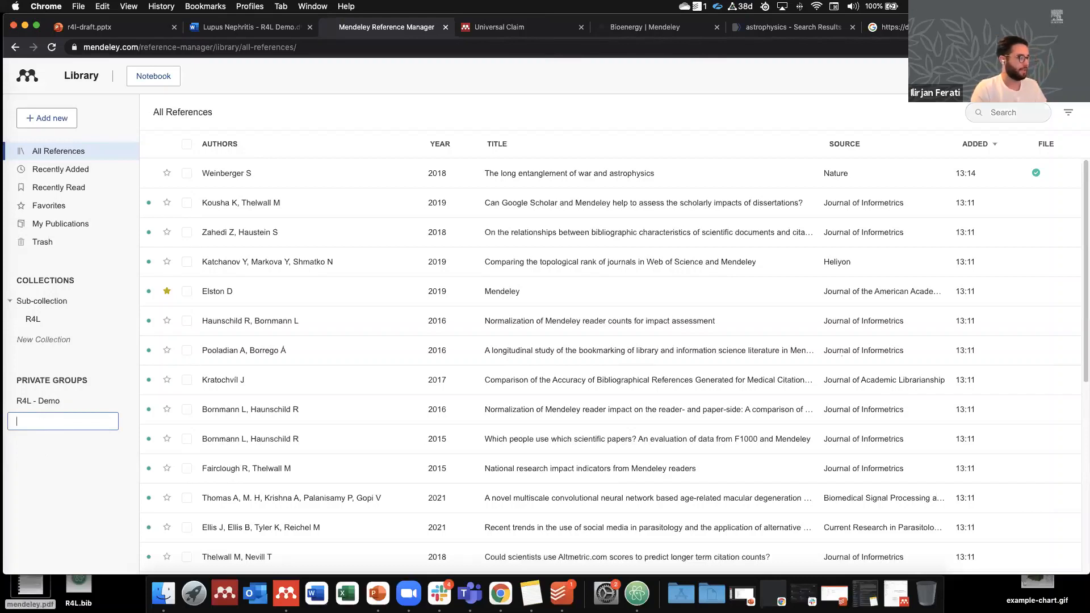
click(41, 406)
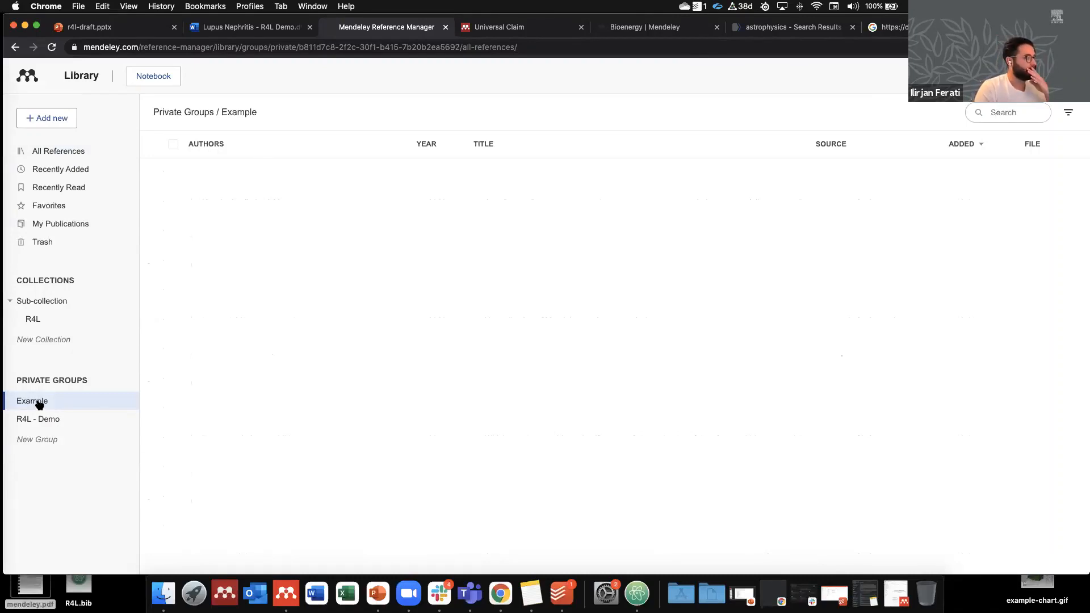
right_click(39, 404)
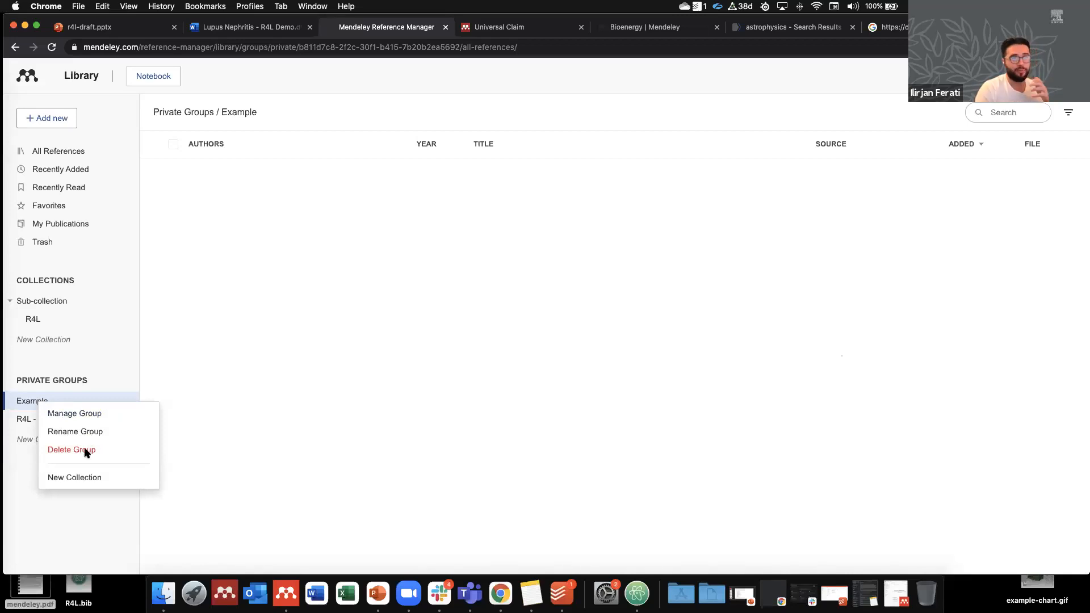
Step: From the Example group's Manage Group settings, send an invite to a colleague's e-mail address
click(75, 414)
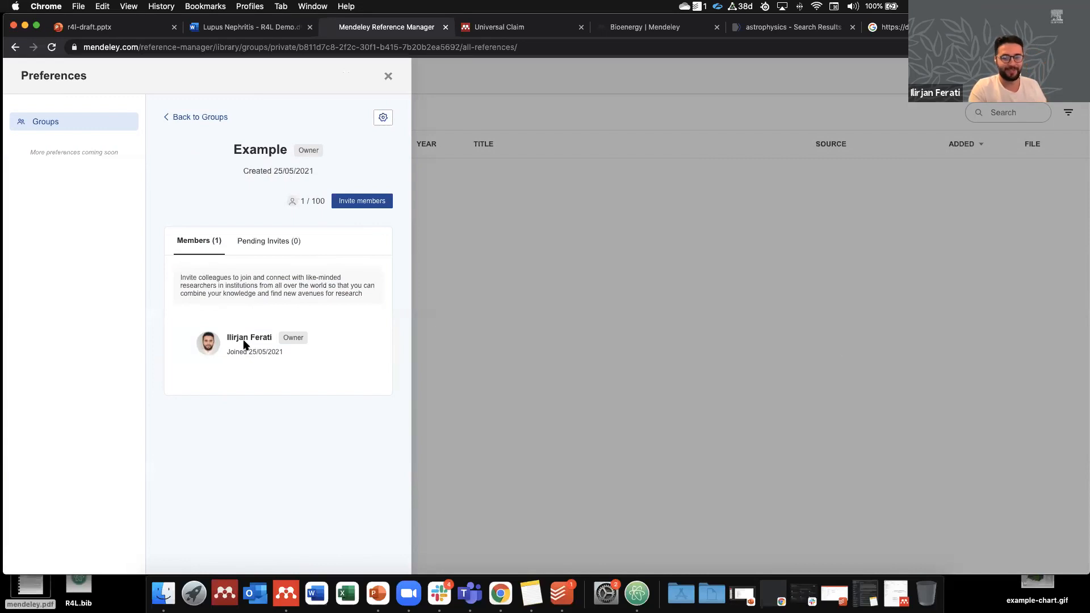
click(356, 203)
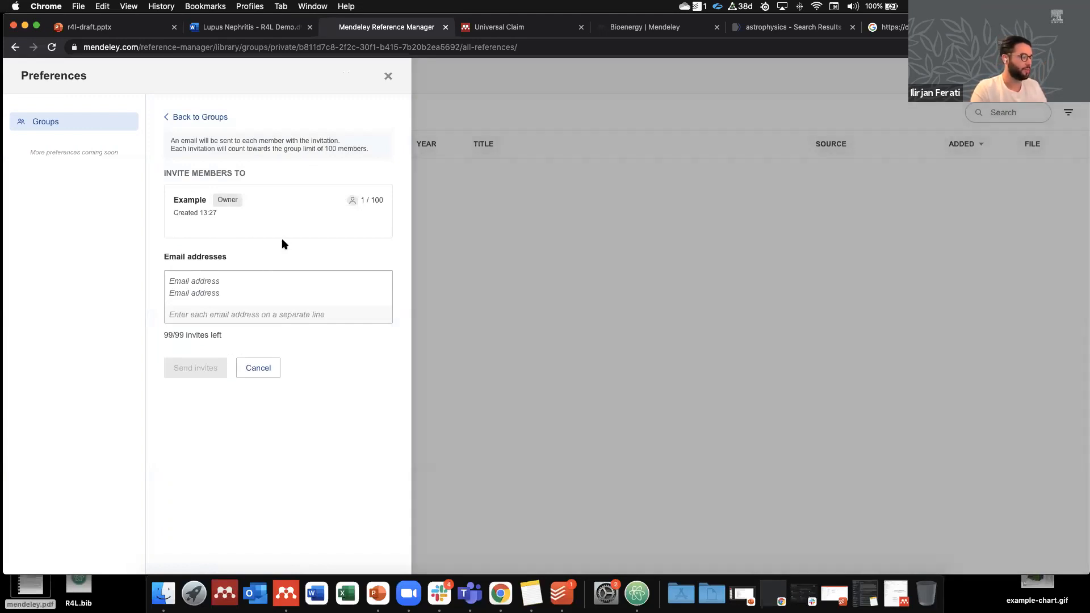
click(221, 281)
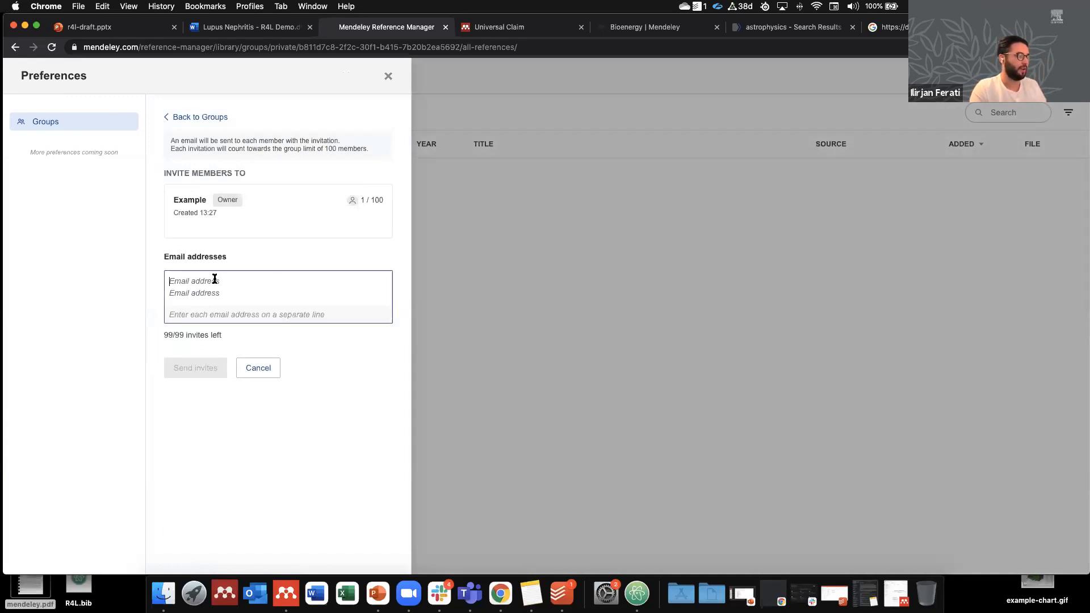
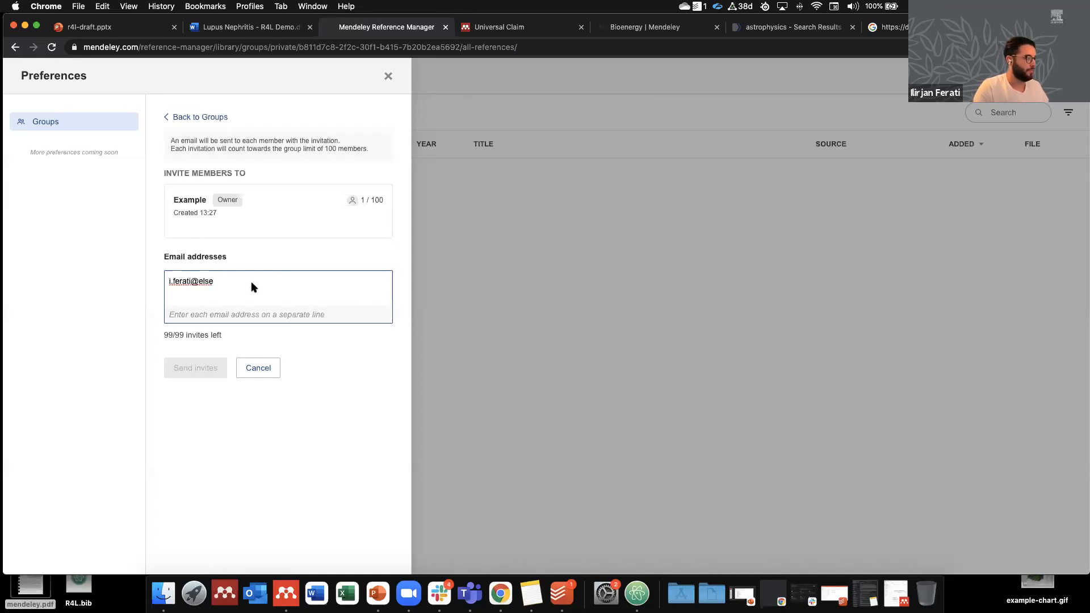
click(196, 366)
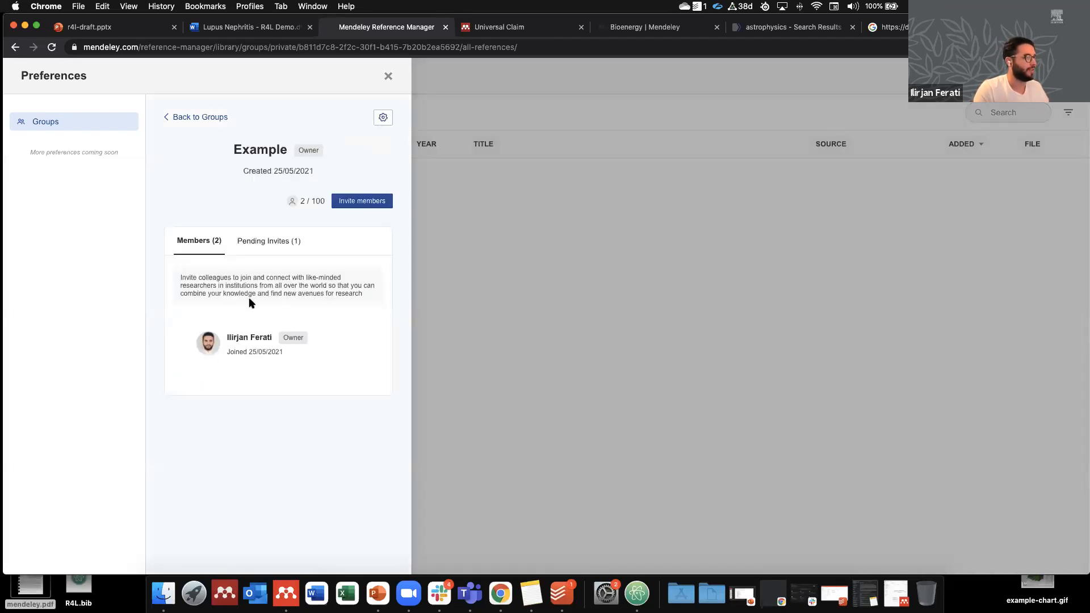
Step: Check the Example group's pending invite, go back to the groups overview, and close Preferences
click(262, 254)
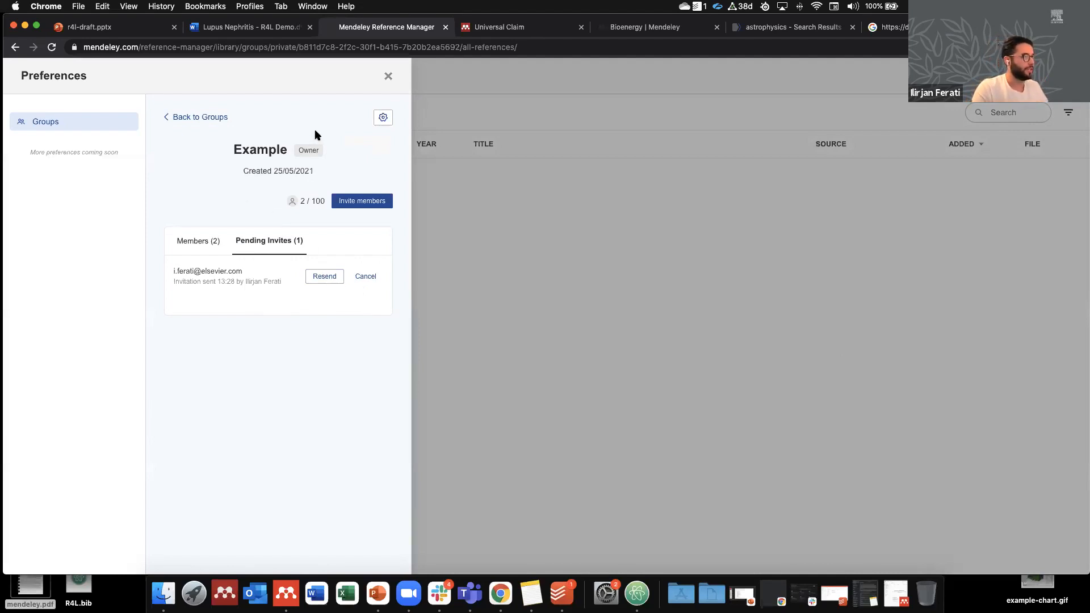
click(209, 117)
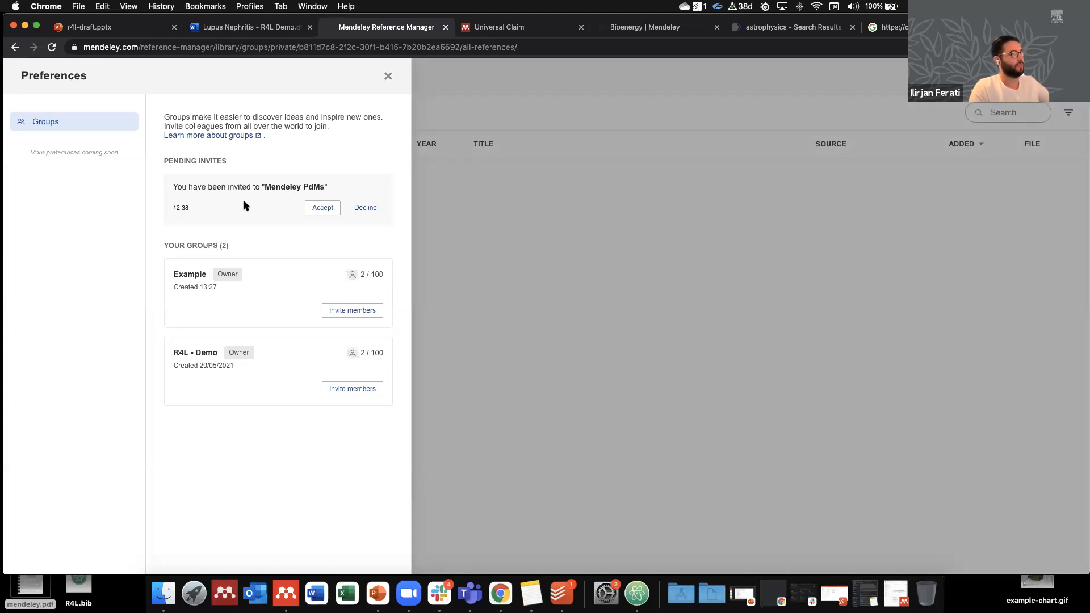
click(389, 77)
click(1043, 76)
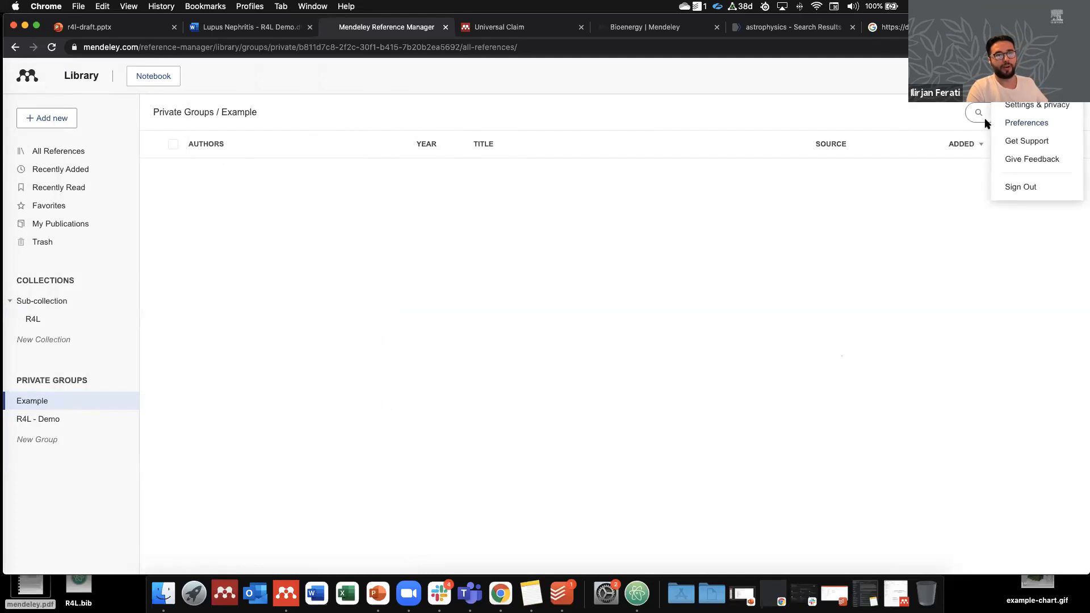
Step: Accept the pending invitation to the Mendeley PdMs group and close the group preferences
click(1024, 124)
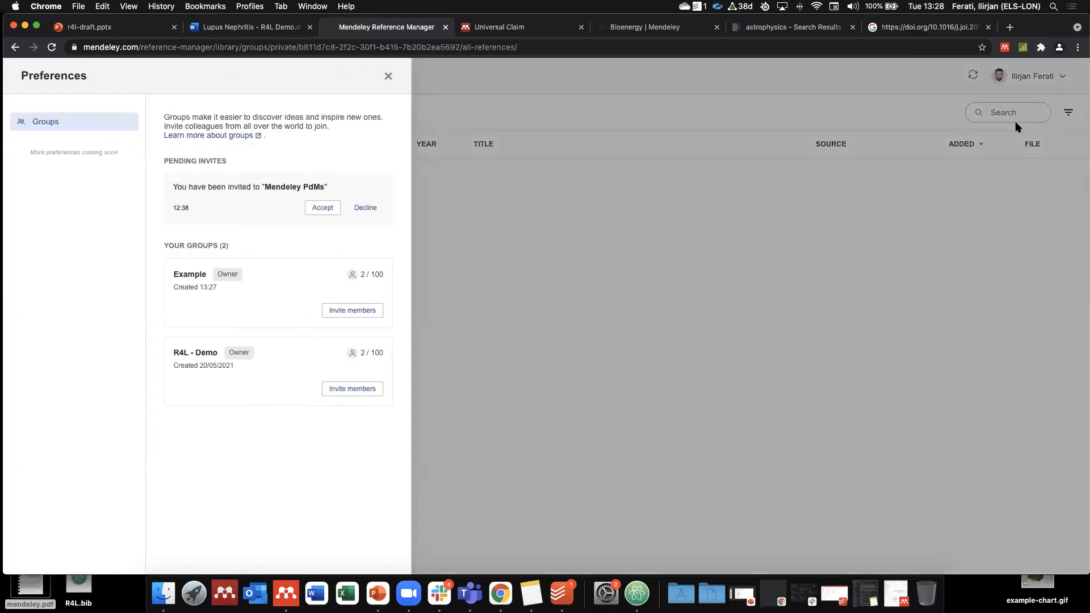
drag(163, 161, 227, 164)
click(235, 161)
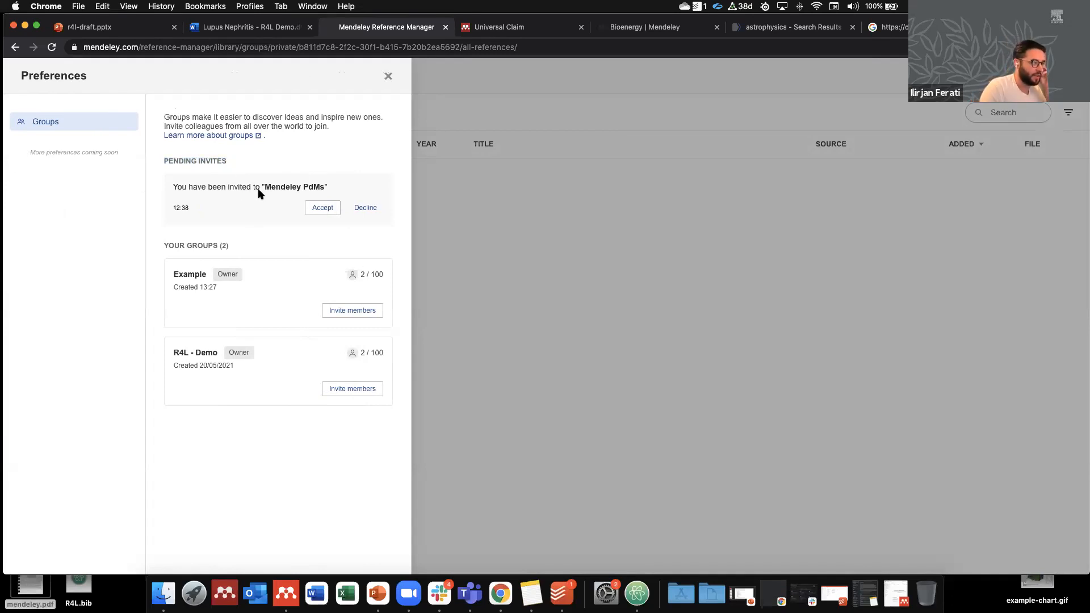
click(335, 210)
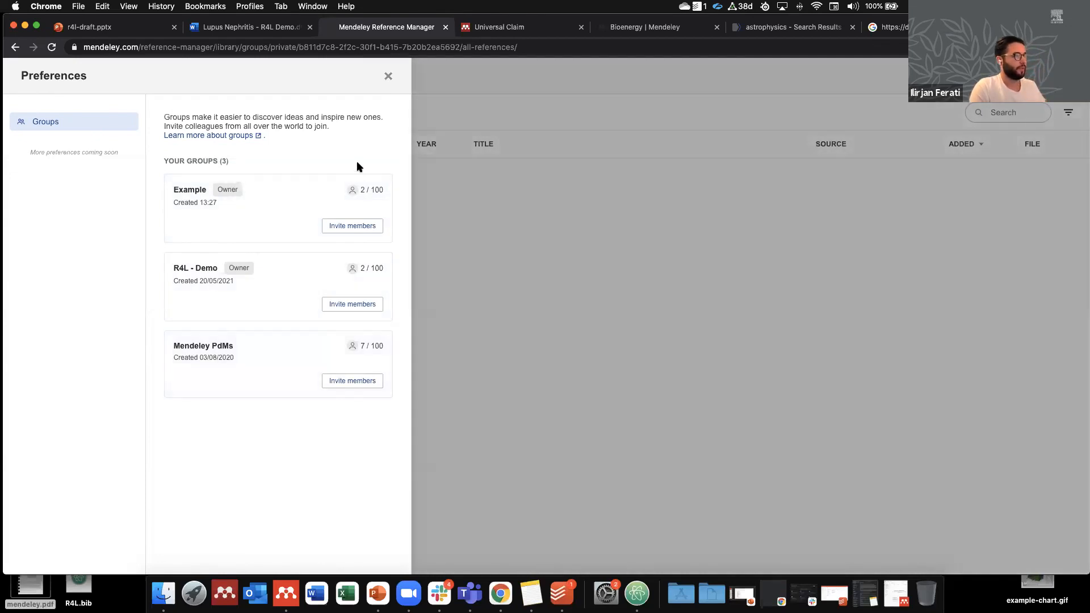
click(388, 76)
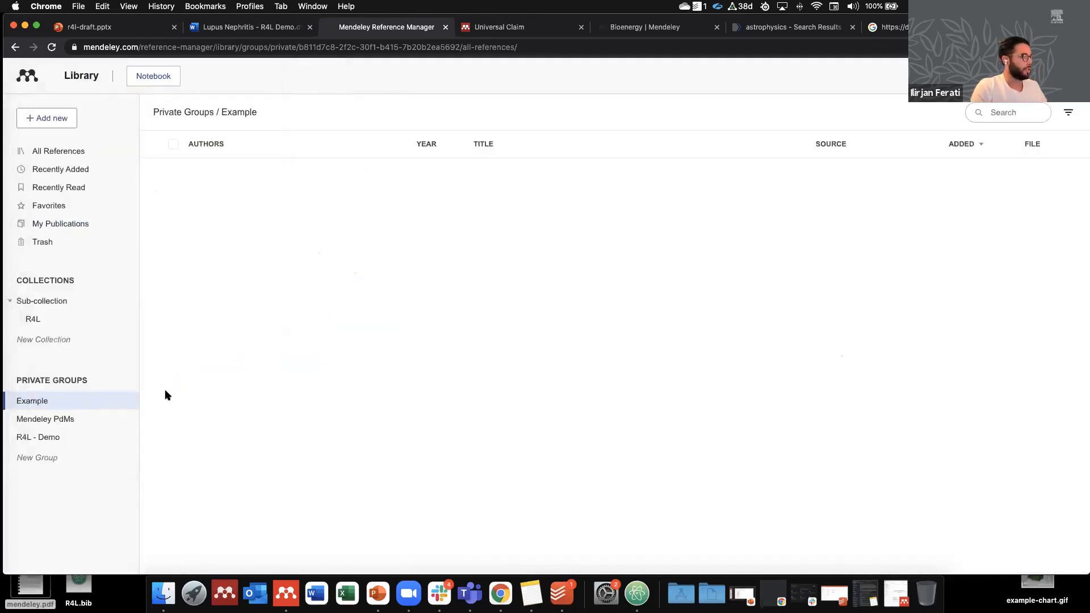
Step: Promote the second member of the R4L - Demo group to Admin and return to the groups list
right_click(52, 439)
click(69, 446)
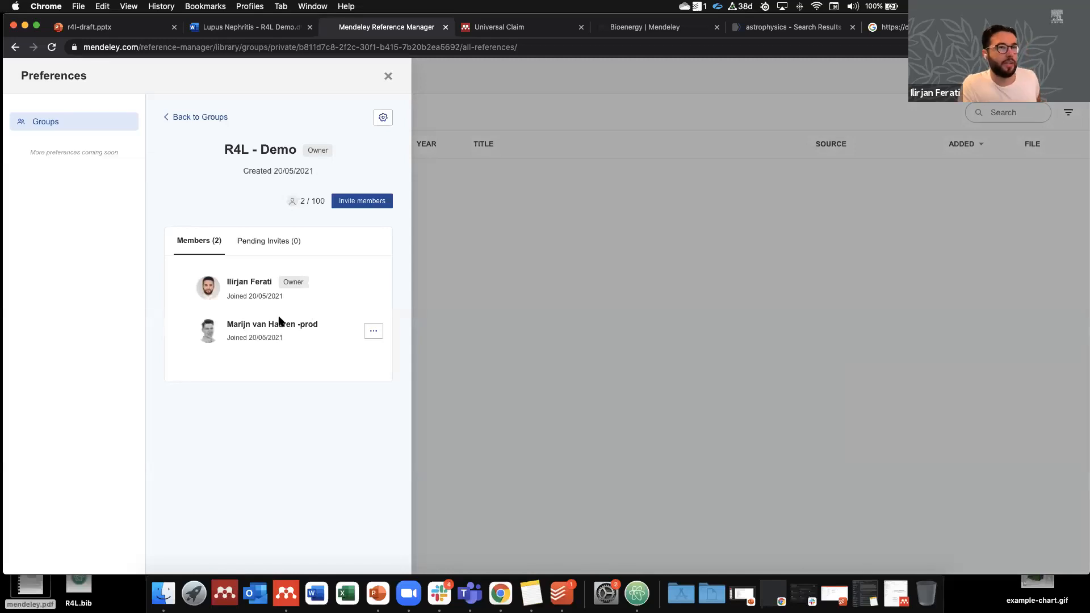
click(374, 335)
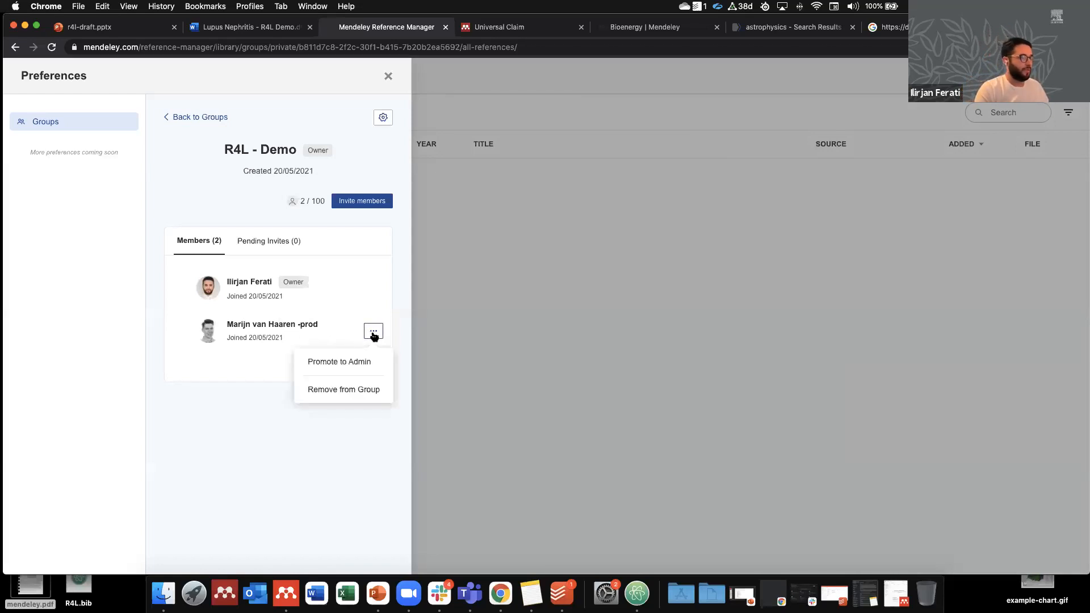
click(322, 361)
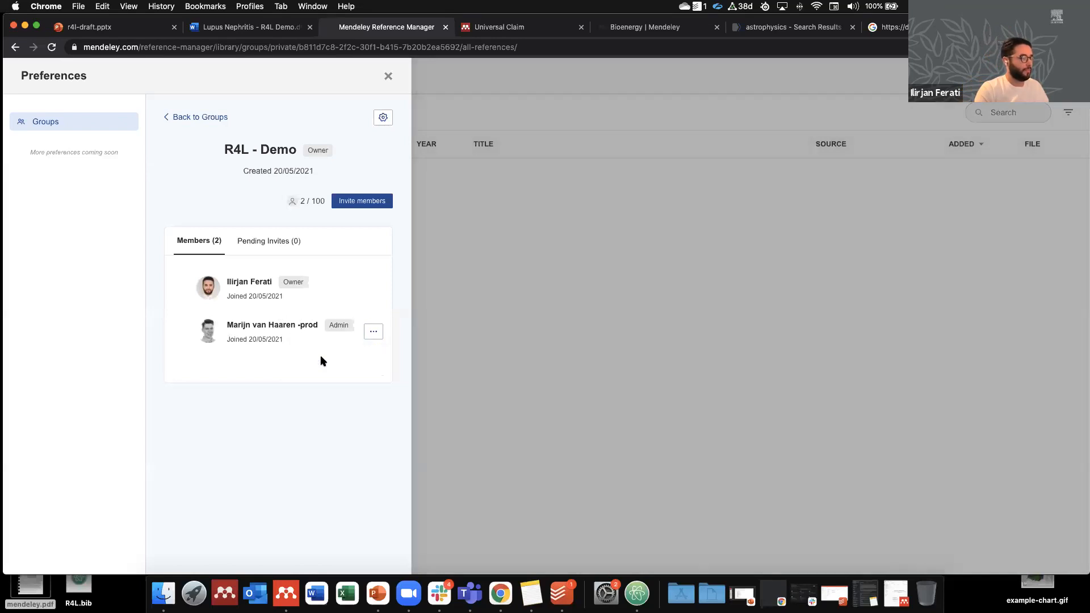
click(375, 333)
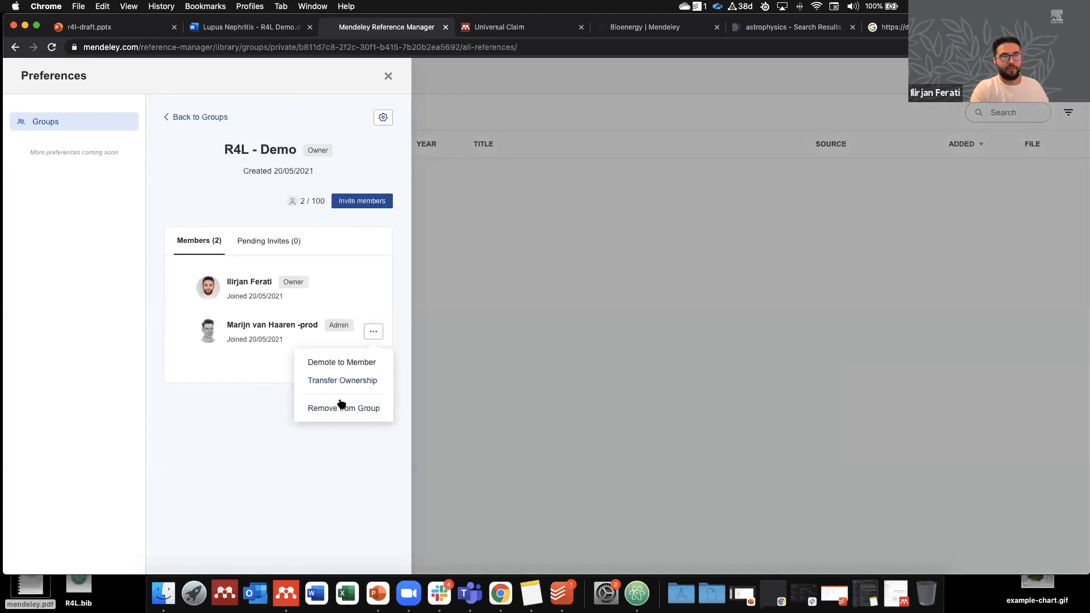
click(274, 402)
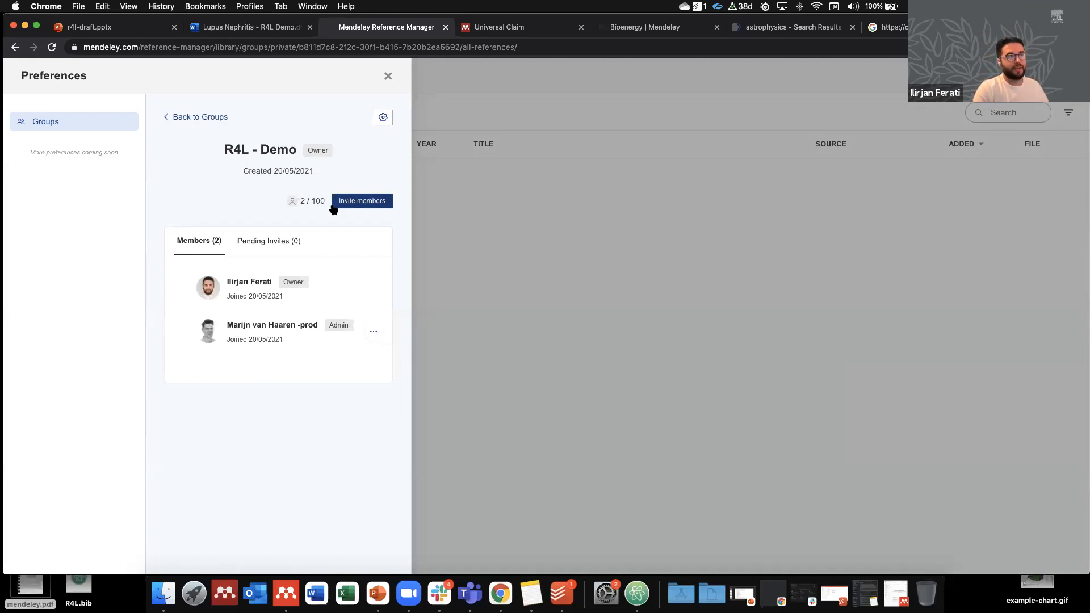
click(205, 118)
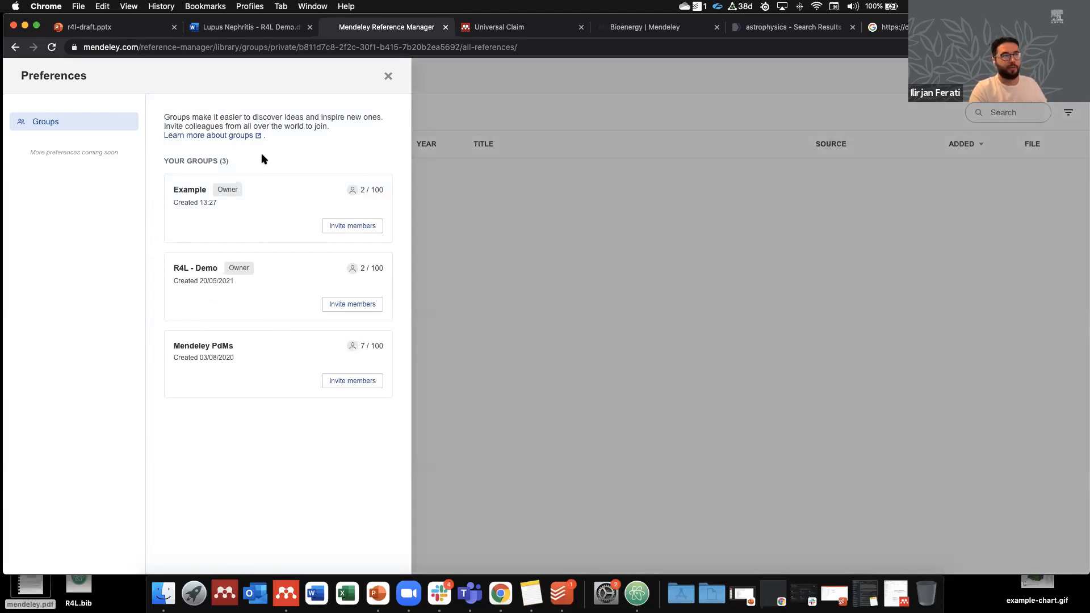
Step: Read the help guide '03. Managing usage within private groups', then return to the library and close Preferences
click(194, 137)
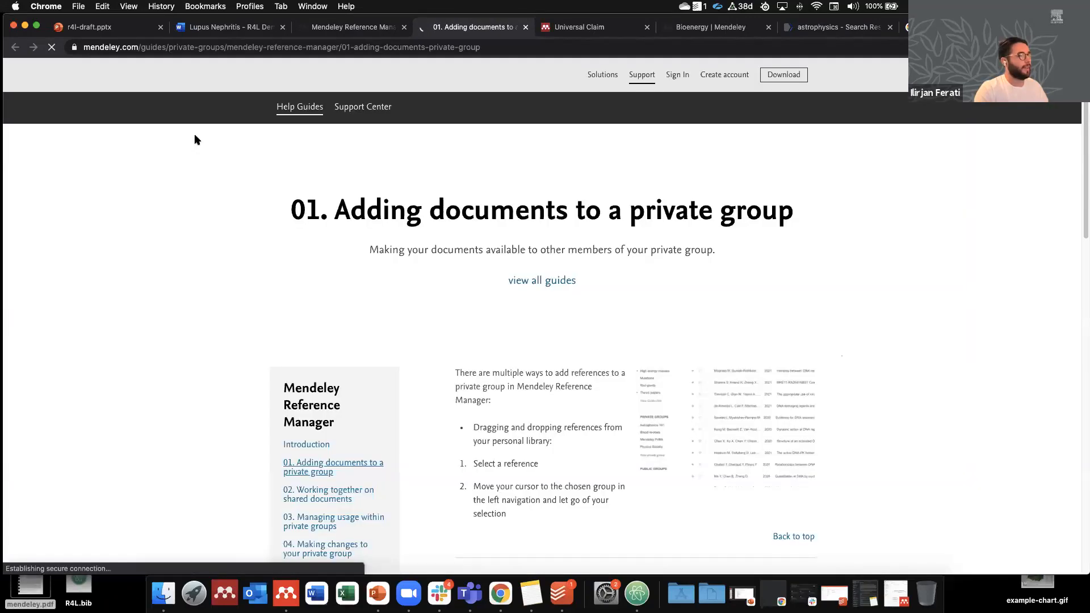
scroll(506, 280, down, 3)
scroll(510, 287, down, 3)
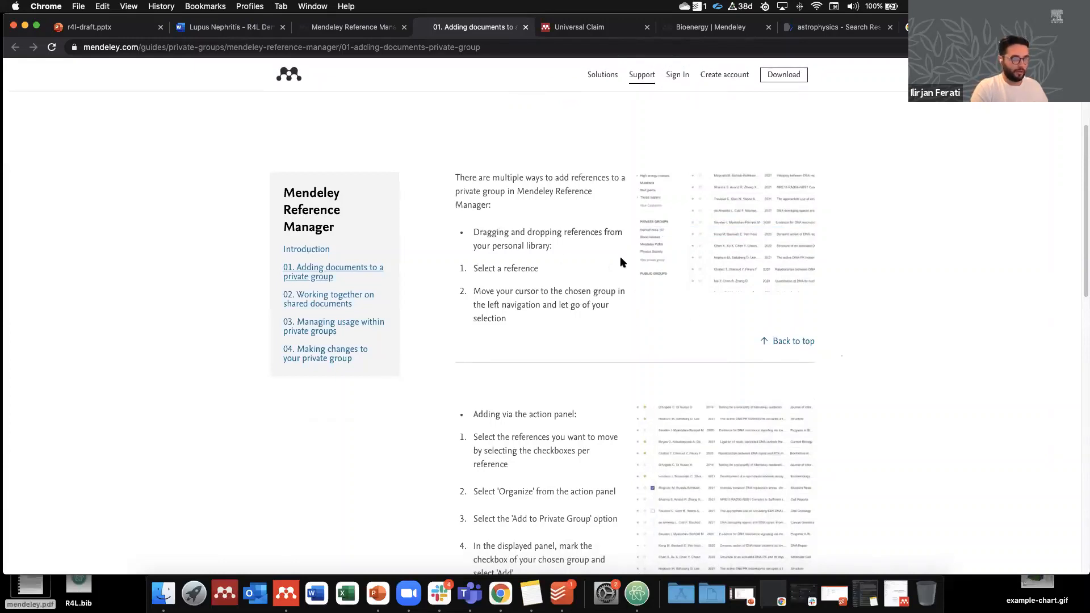
click(329, 323)
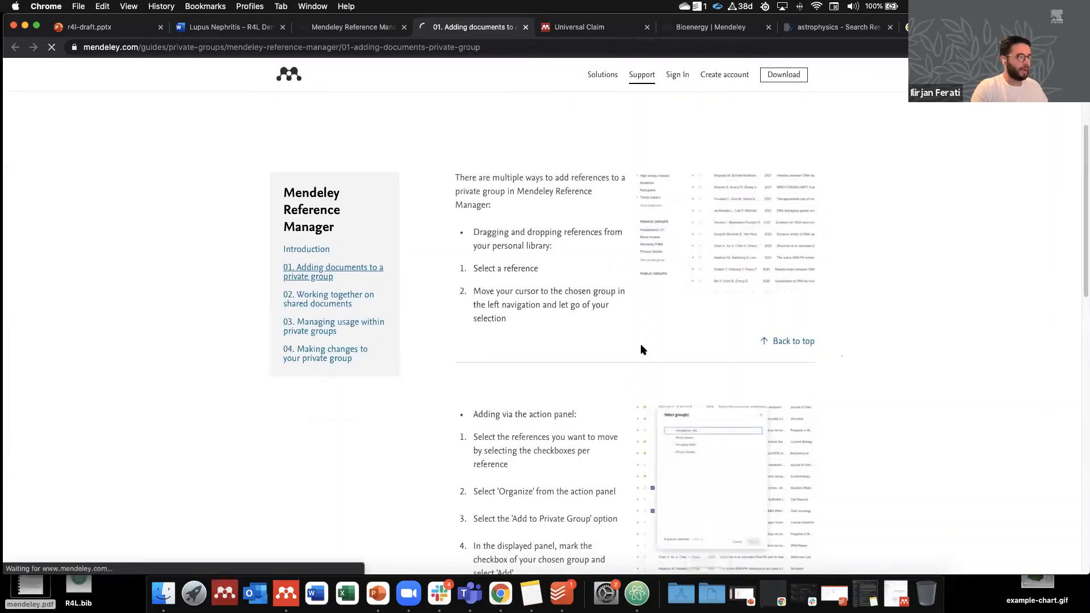
scroll(640, 329, down, 15)
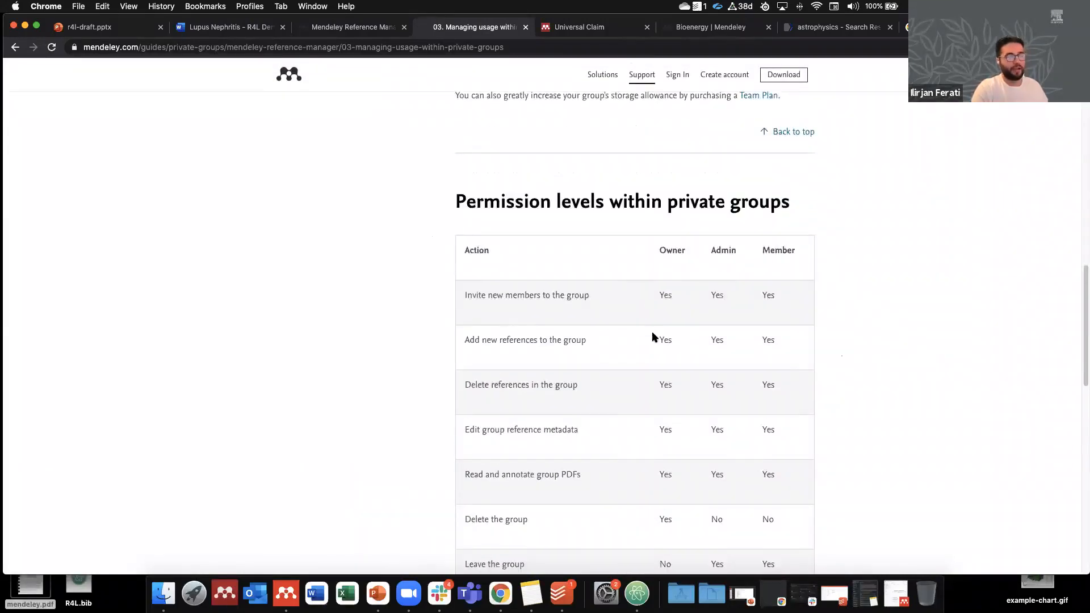
scroll(651, 334, up, 5)
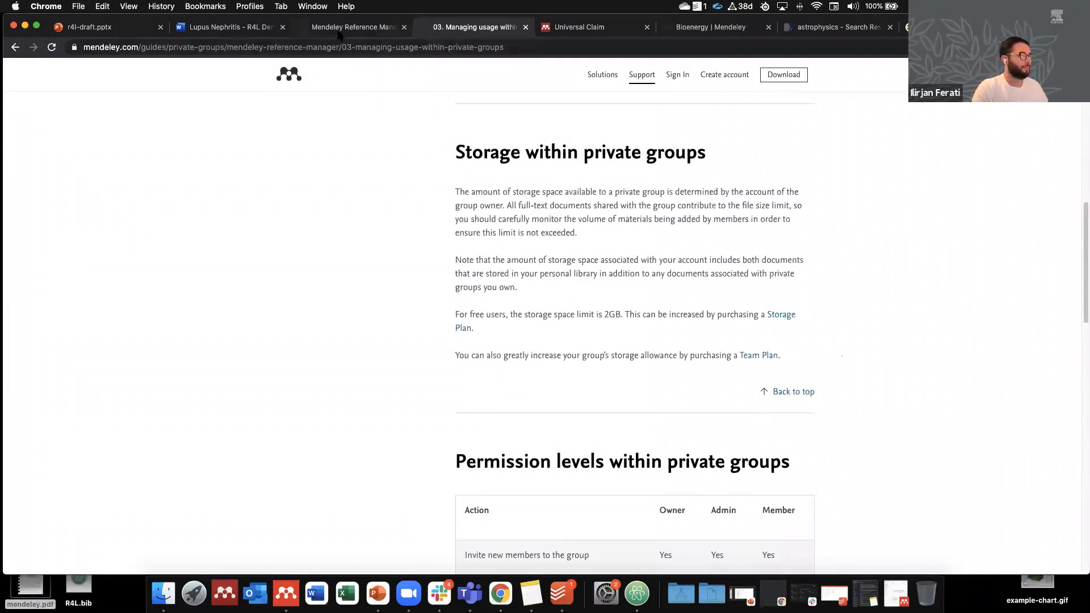
click(339, 29)
click(386, 76)
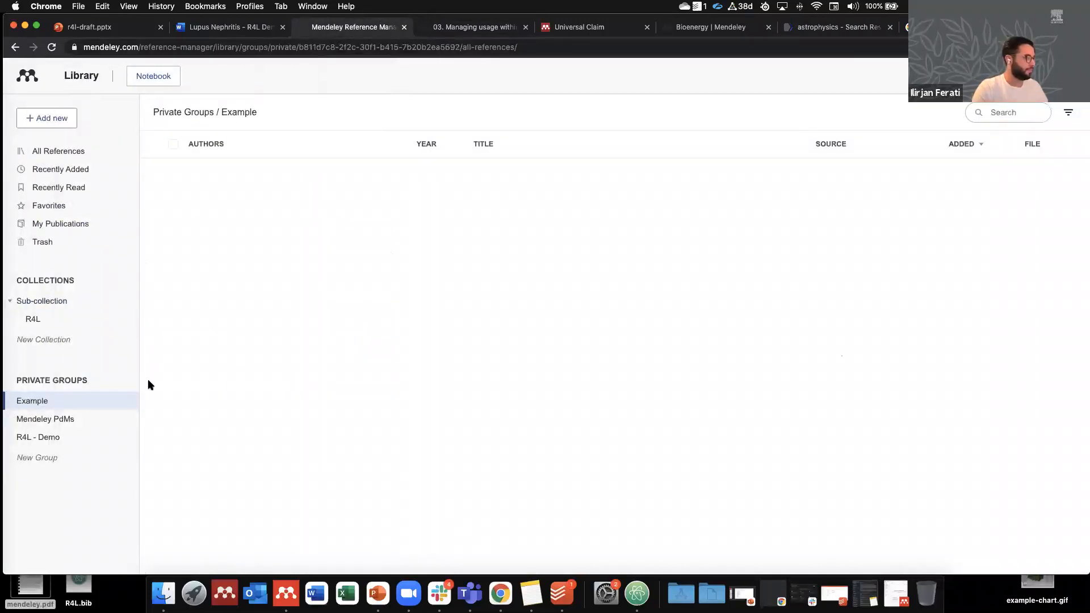
Step: Open the first R4L - Demo paper, 'Testing for universality of Mendeley readership distributions', and read its abstract comment
click(50, 437)
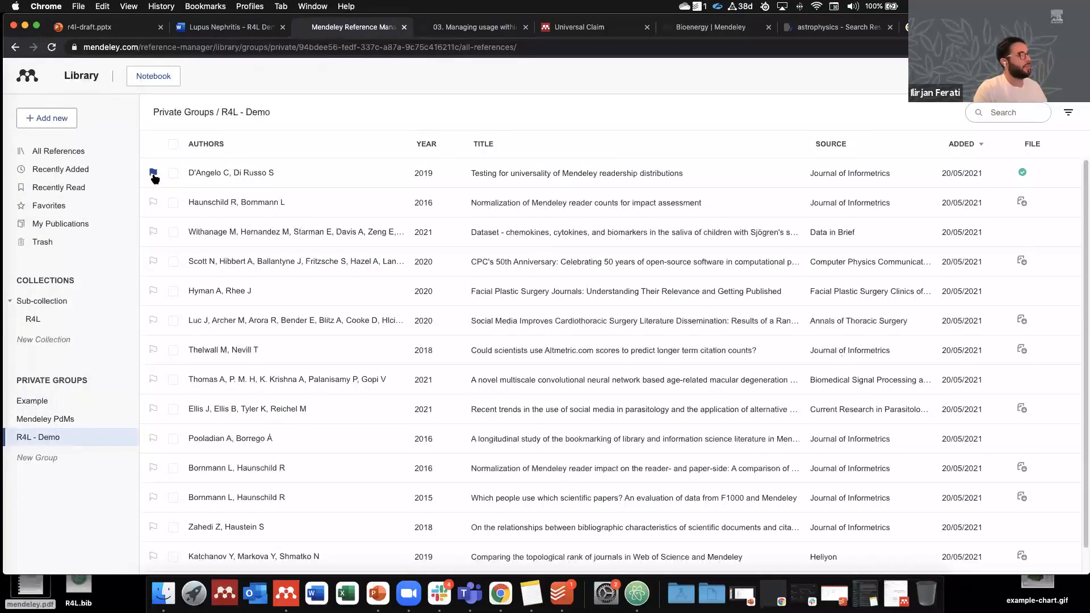
double_click(340, 177)
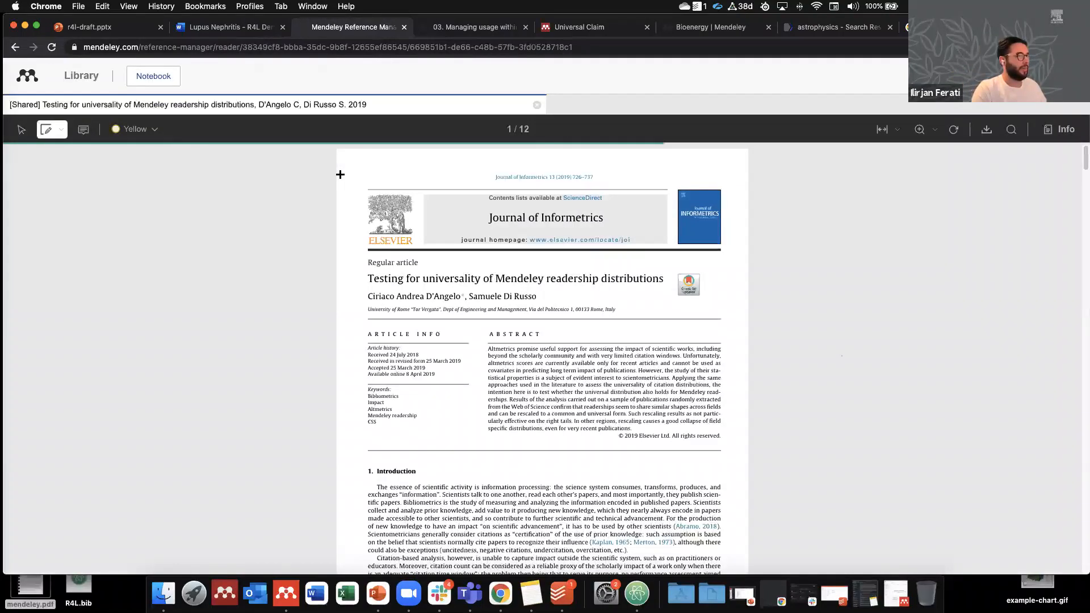
scroll(428, 292, down, 2)
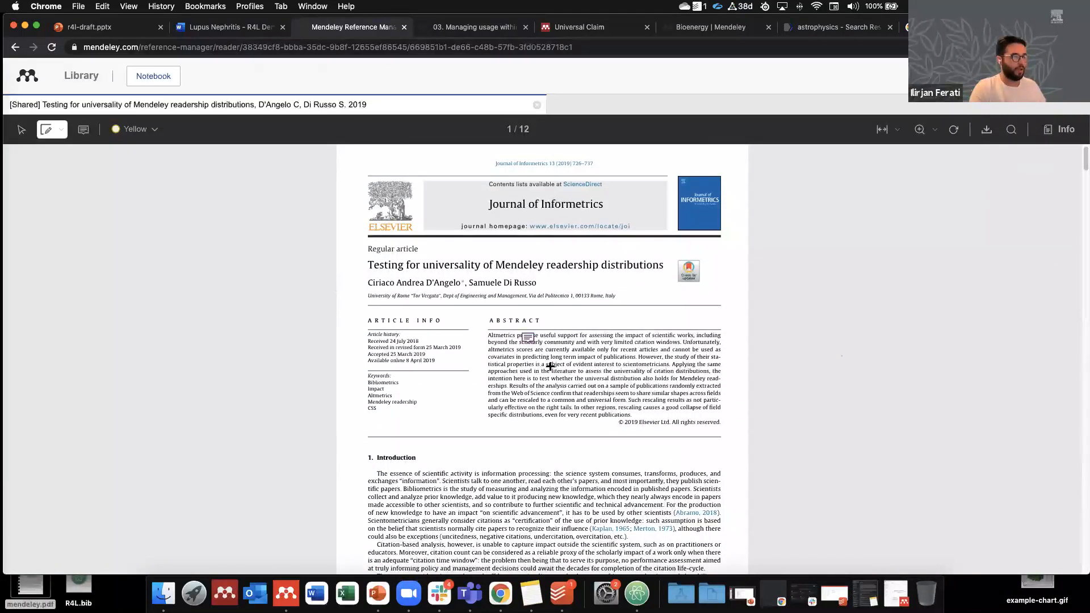
click(527, 339)
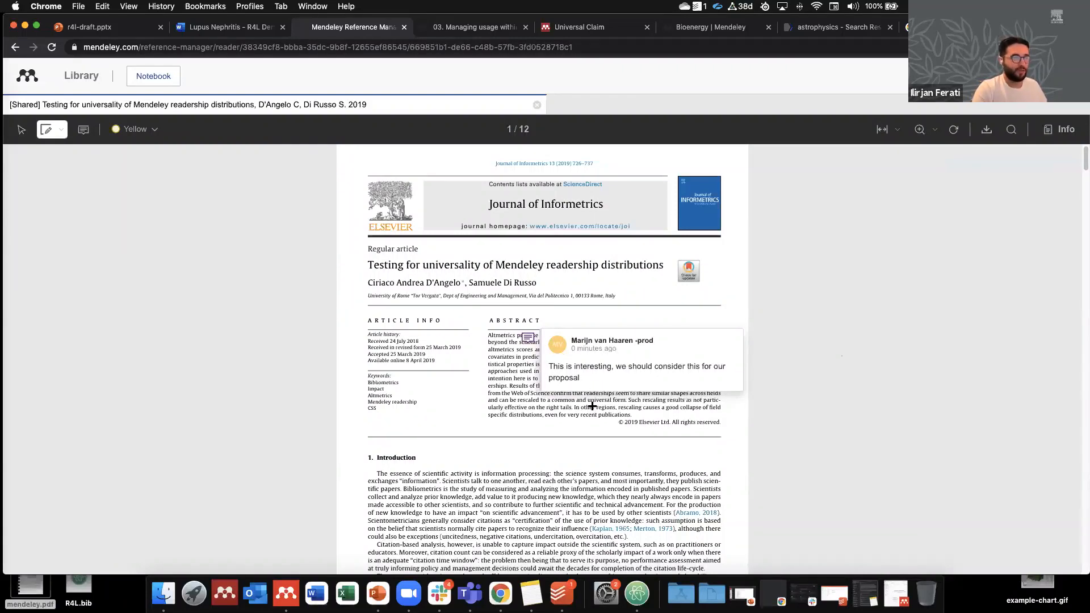
scroll(591, 404, down, 1)
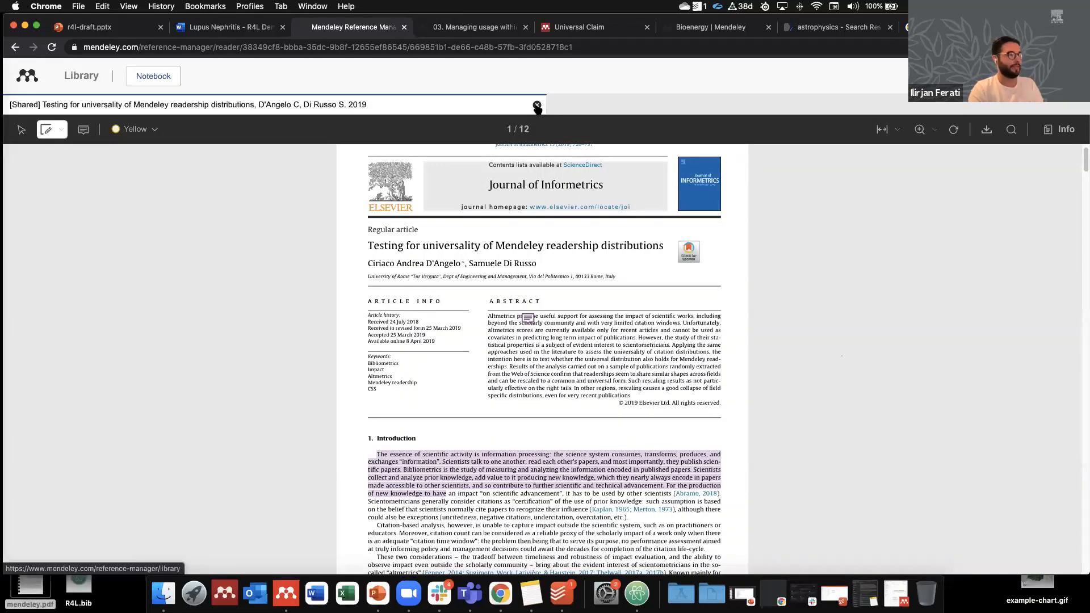
Step: Close the Testing for universality paper in the reader to return to the library
click(537, 106)
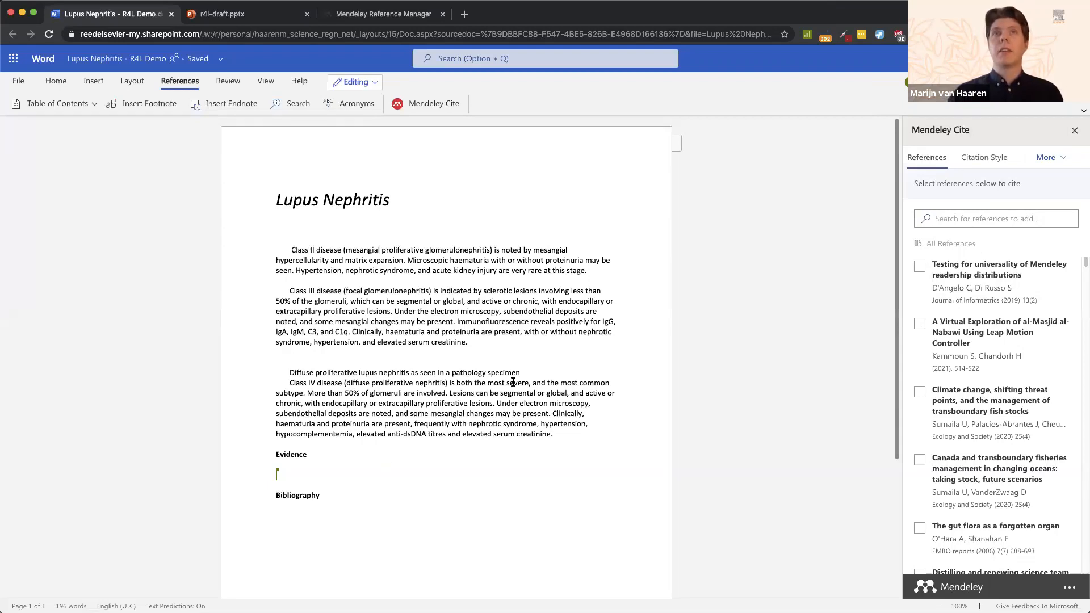
Step: Insert a citation to the D'Angelo 2019 paper after 'stage.' at the end of the first paragraph
click(598, 271)
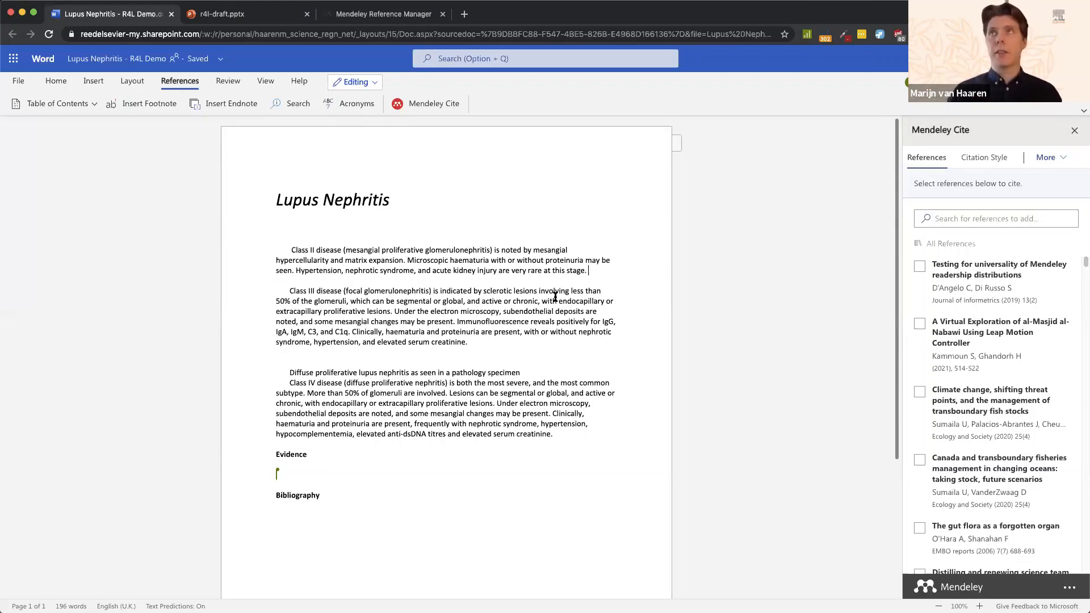
click(918, 268)
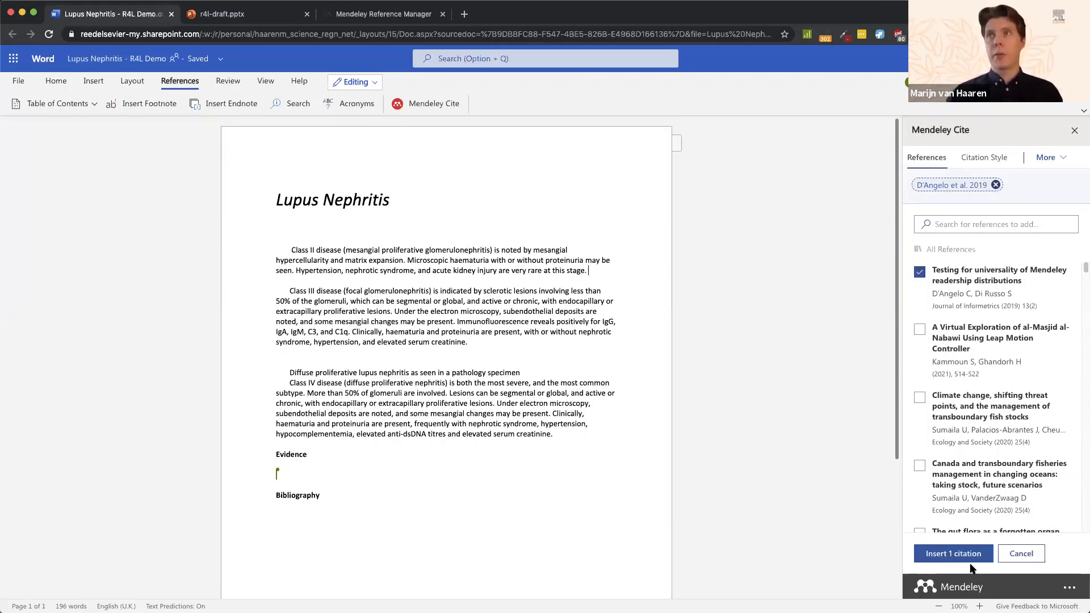
click(953, 554)
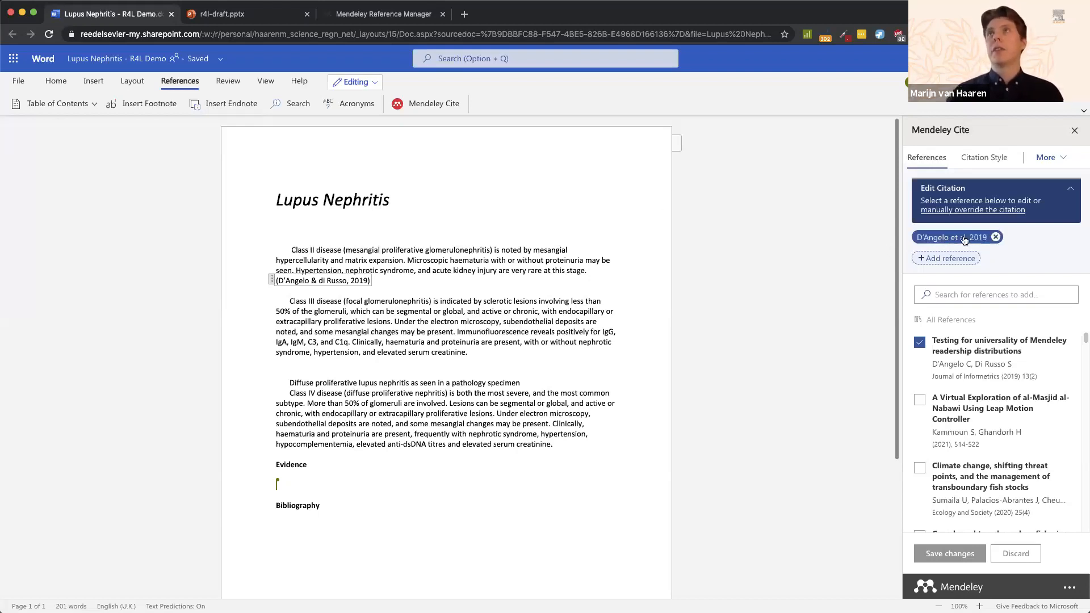
Step: Enter page 6 in the D'Angelo & di Russo 2019 citation's details and apply the change
click(947, 241)
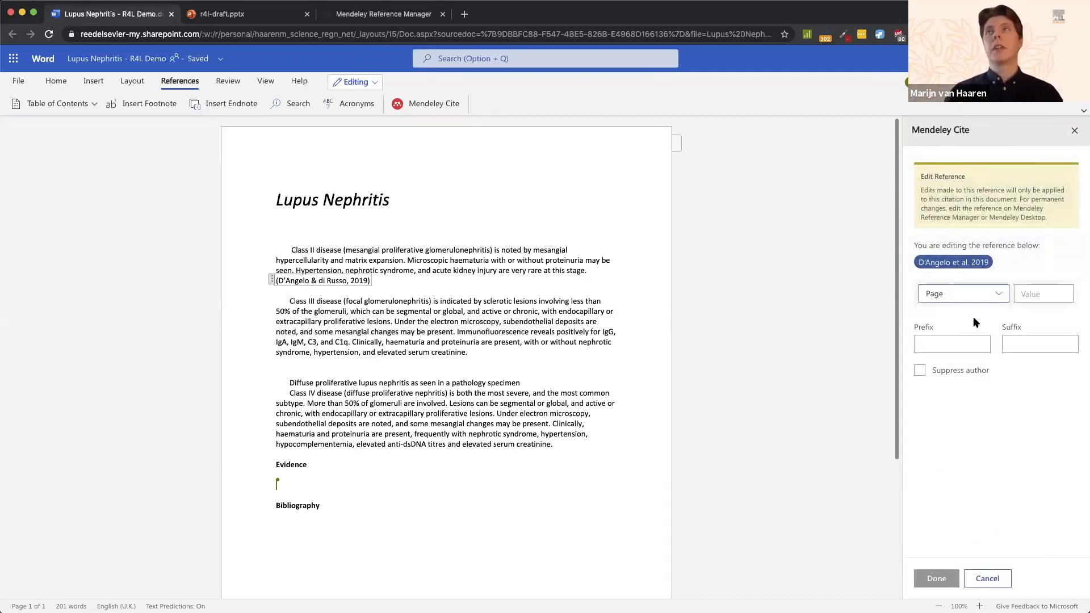
click(1042, 291)
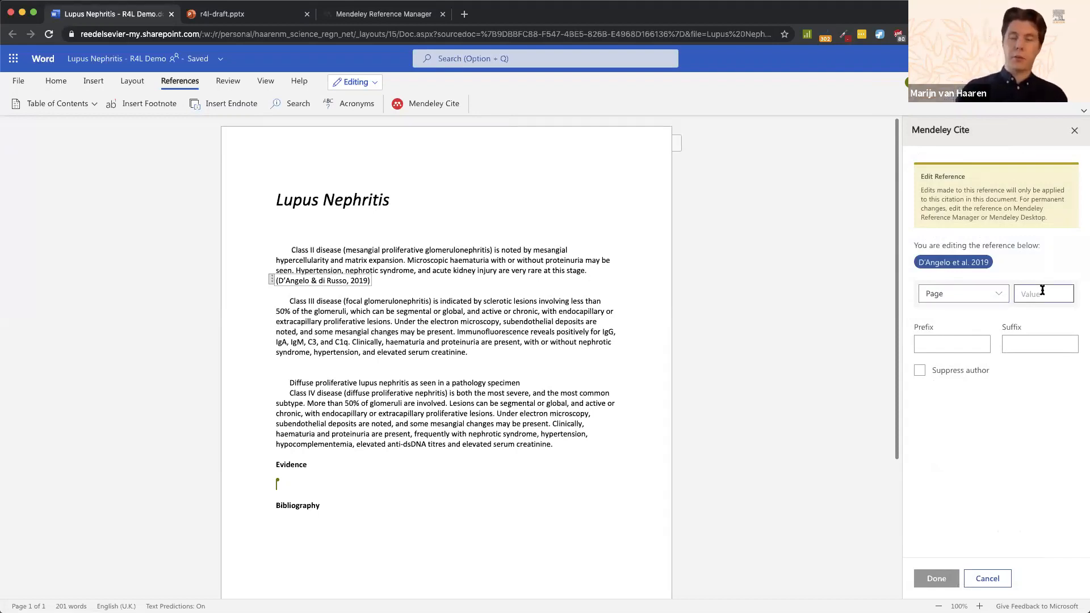
text(6)
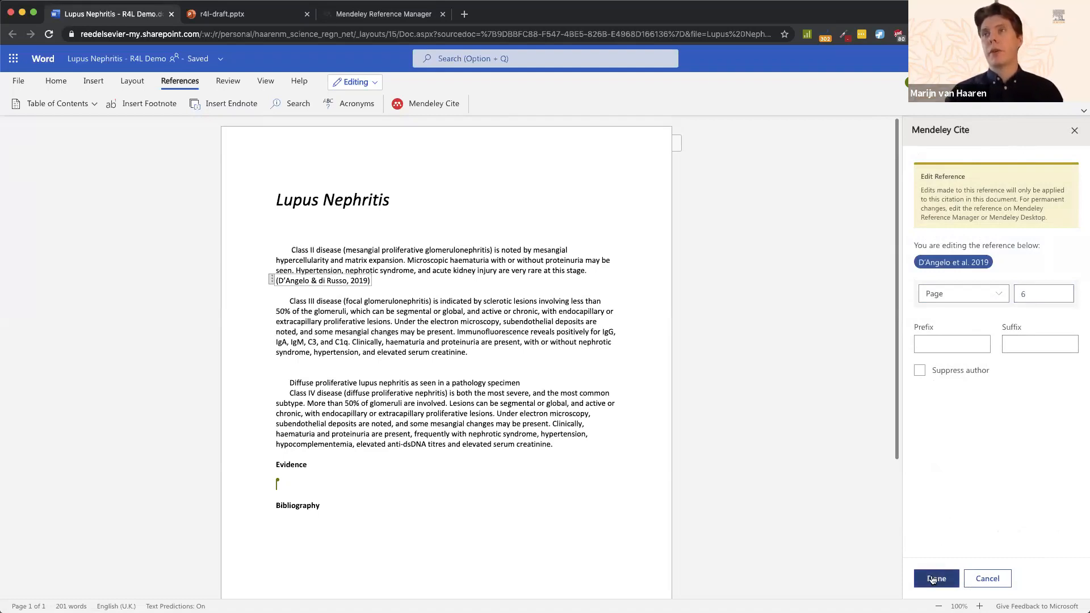
click(937, 574)
click(938, 560)
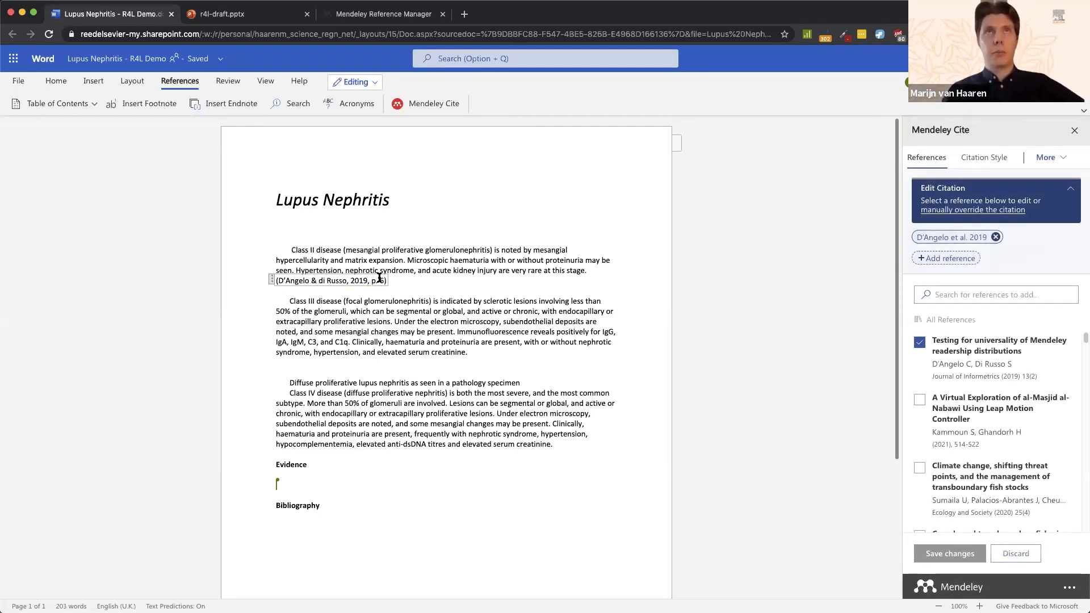
click(482, 352)
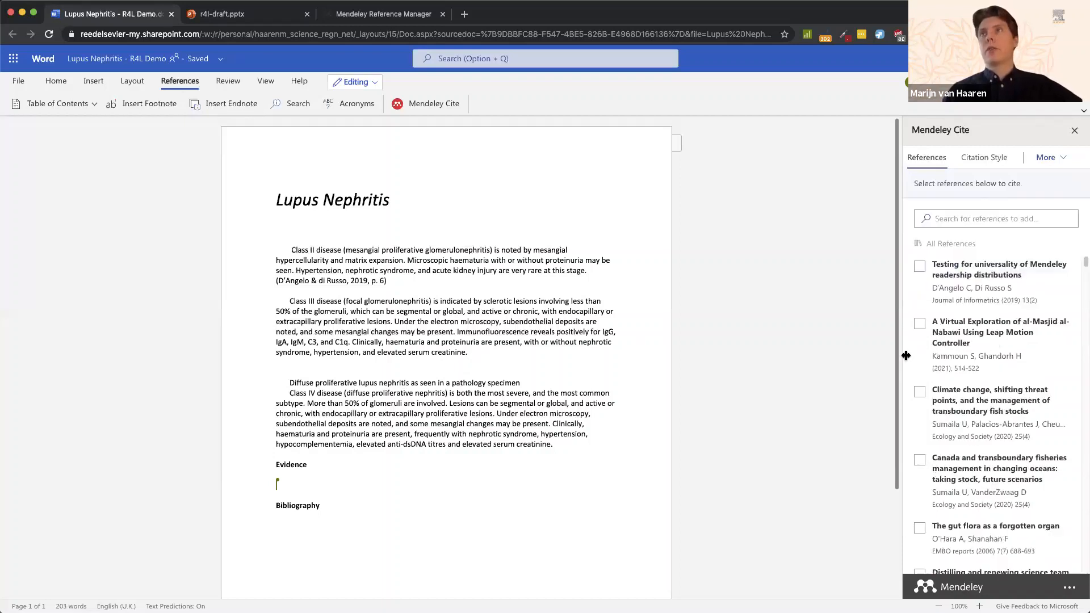
Step: Cite the Sumaila 2020 climate change and Canada fisheries papers after the Class III paragraph
click(919, 391)
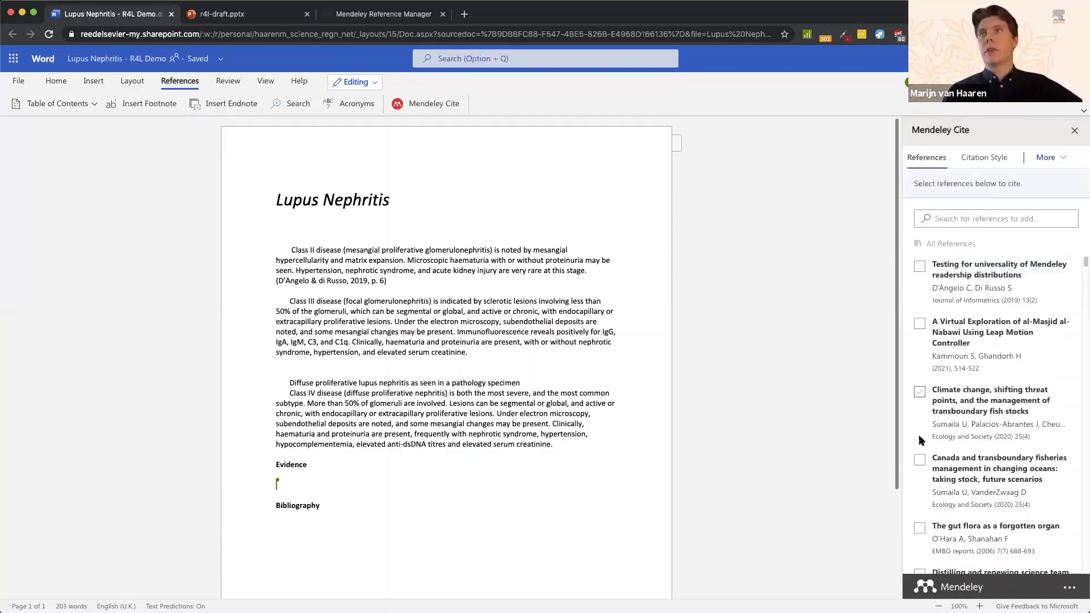
click(919, 471)
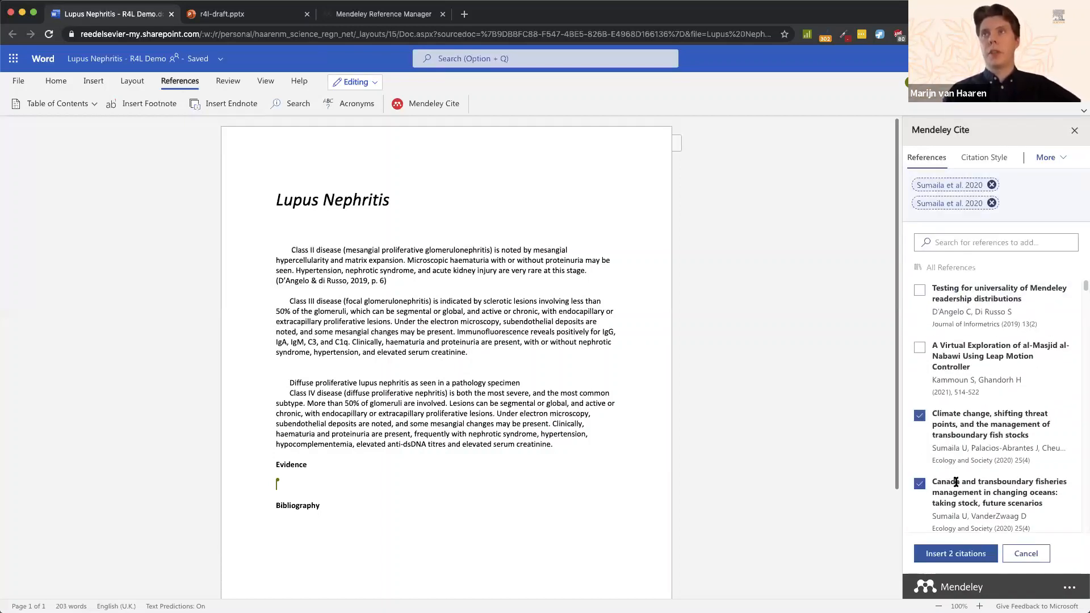
click(944, 558)
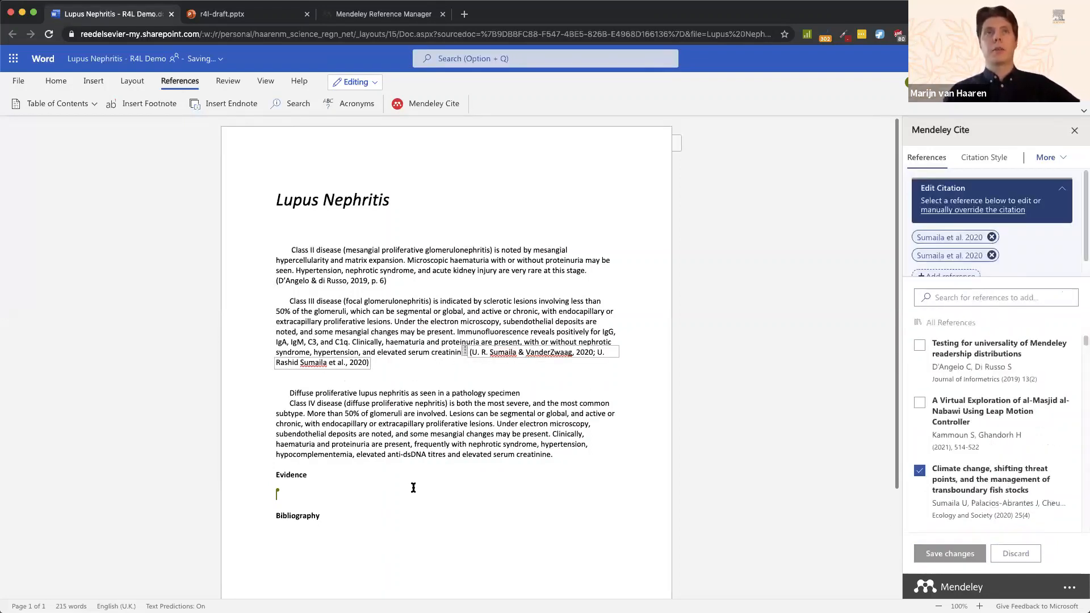
scroll(496, 493, down, 1)
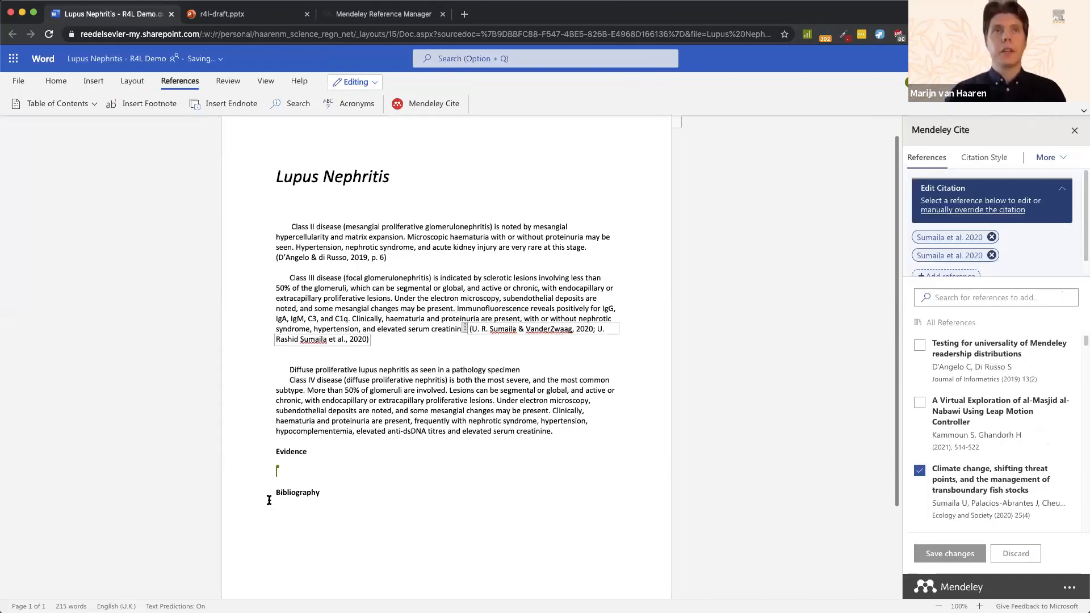
click(317, 506)
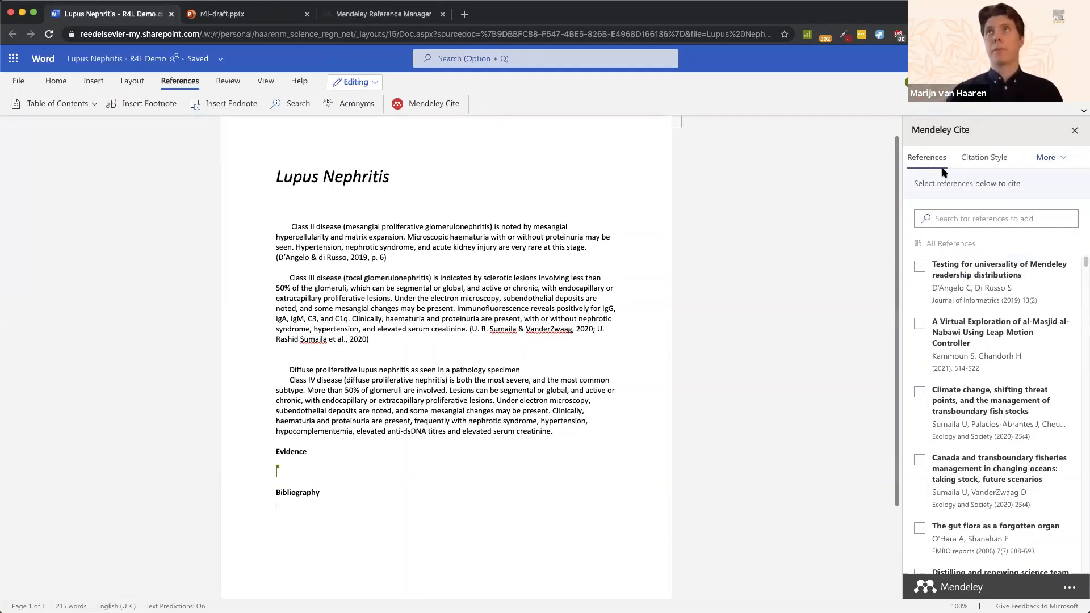
Step: Insert a three-reference bibliography under the Bibliography heading
click(1060, 162)
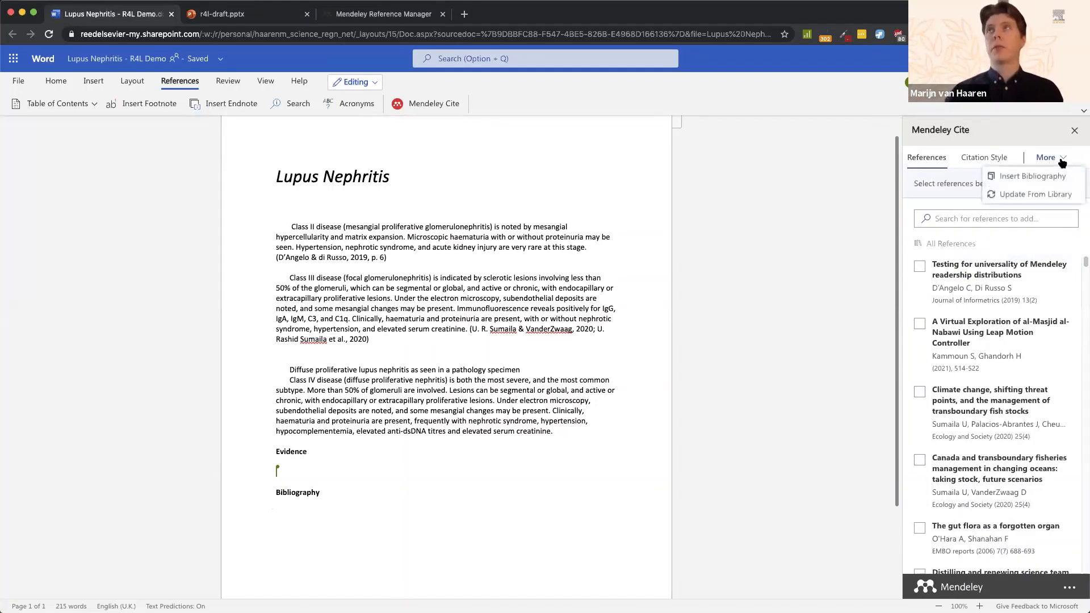
click(1039, 174)
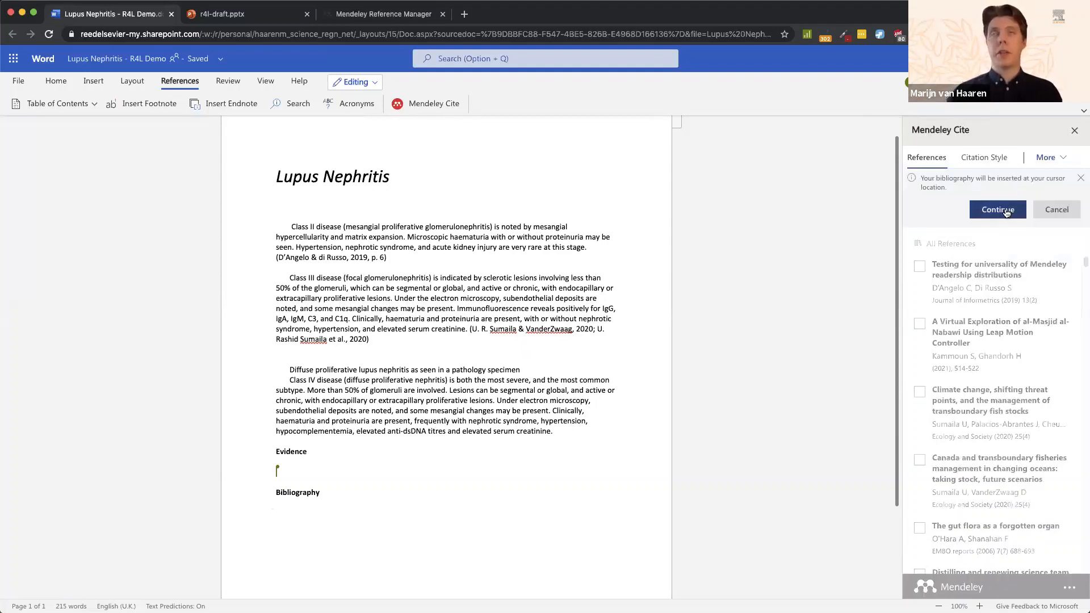
click(998, 209)
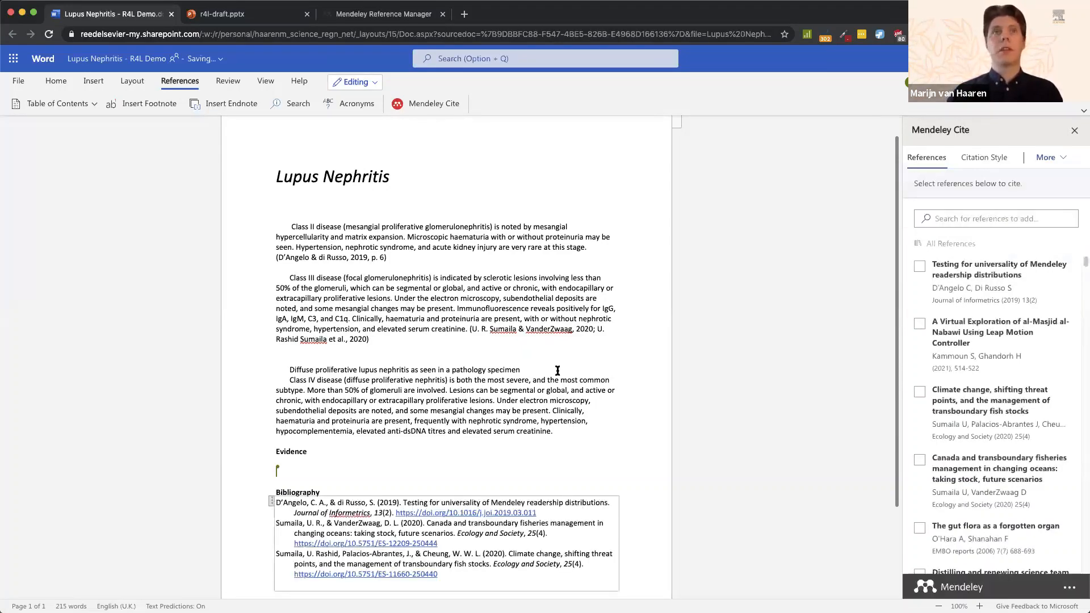
scroll(557, 370, down, 1)
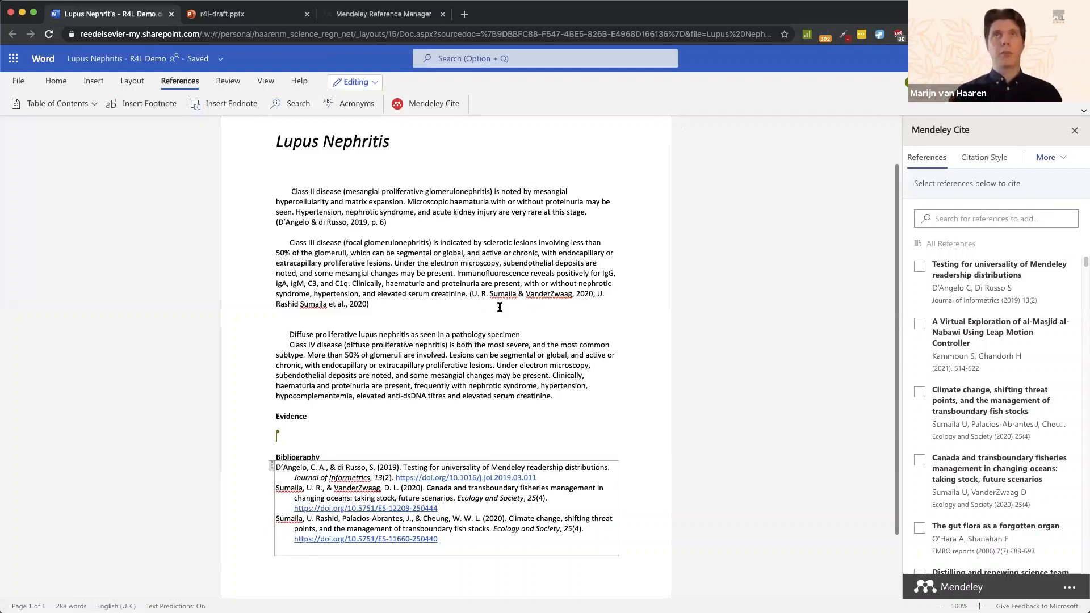
scroll(501, 308, up, 1)
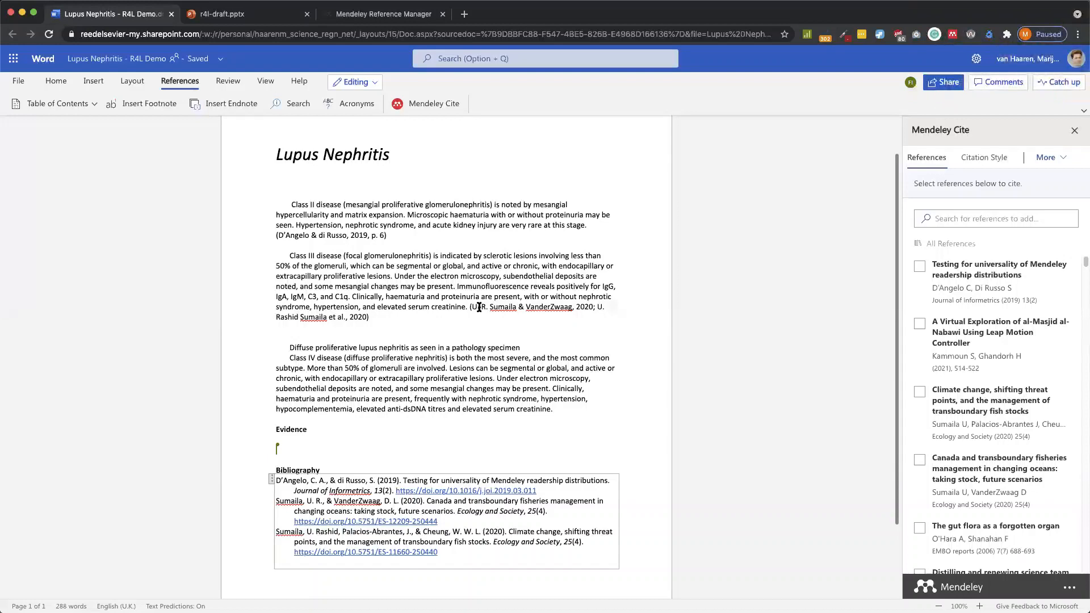
Step: Swap the Canada fisheries paper in the Class III citation for the 2021 Distilling and Renewing paper
click(480, 307)
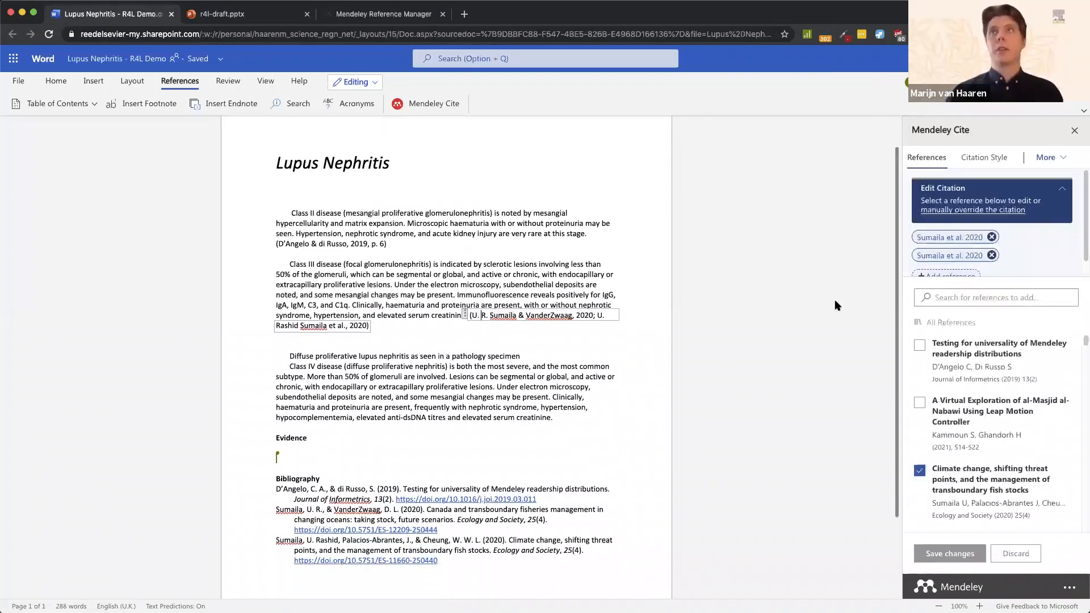
click(993, 256)
scroll(933, 402, down, 1)
scroll(934, 402, down, 5)
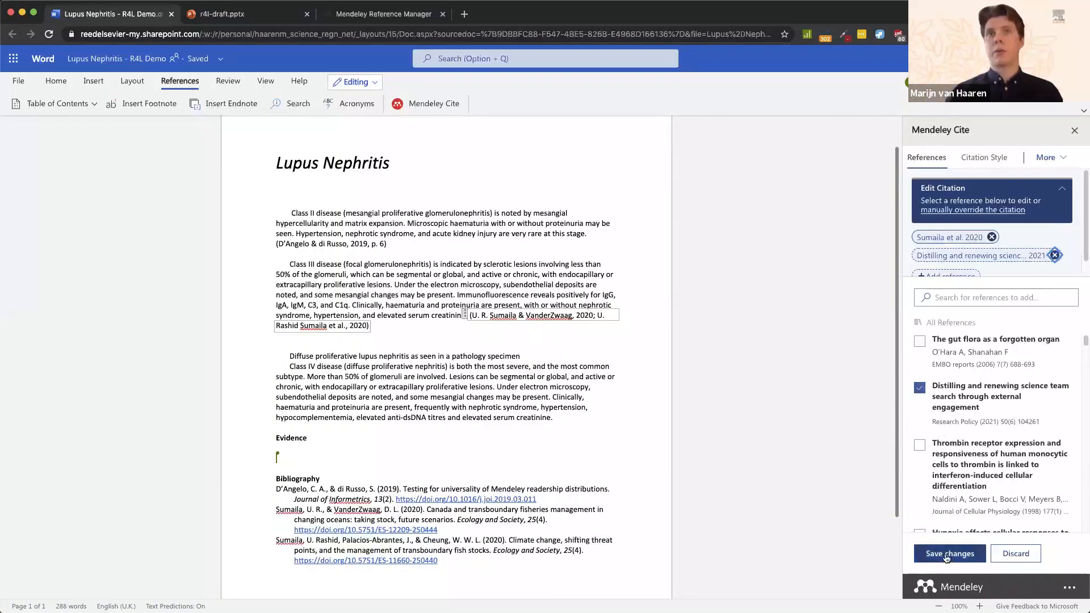
scroll(561, 428, down, 1)
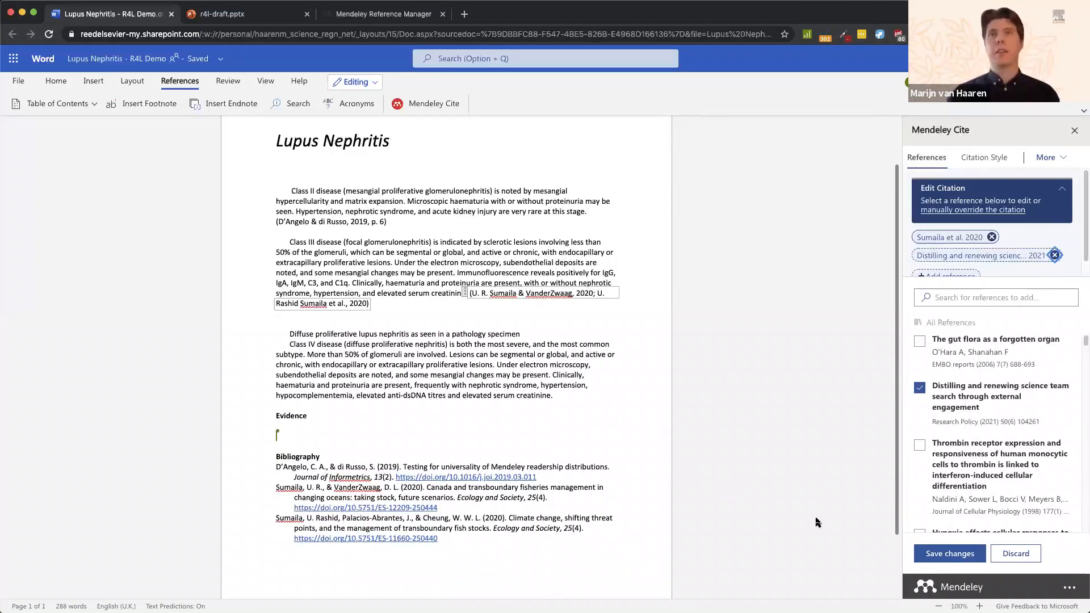
click(931, 554)
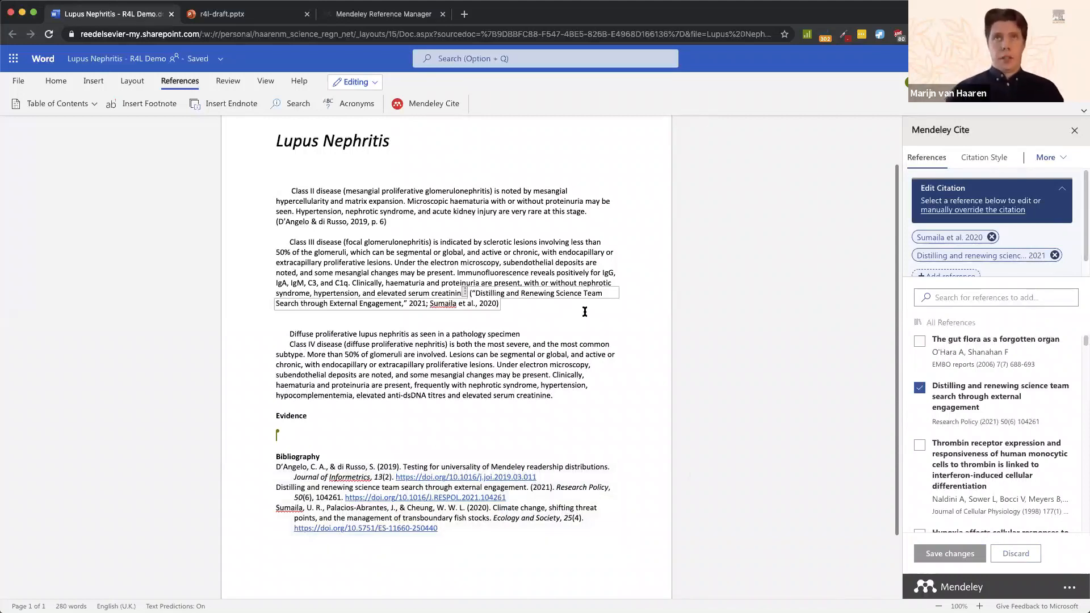
scroll(500, 358, down, 1)
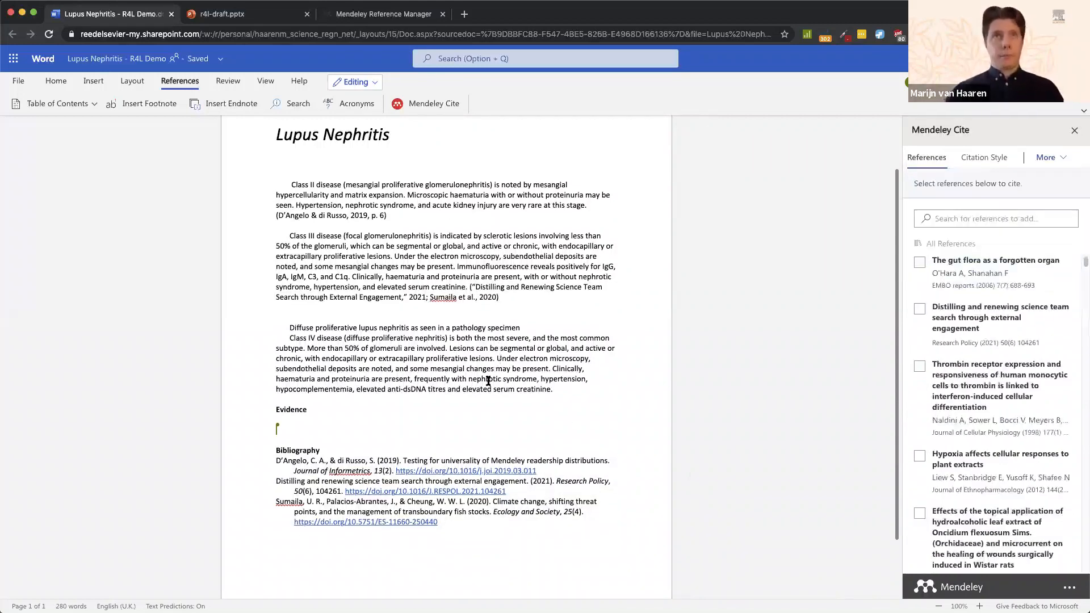
scroll(631, 292, up, 2)
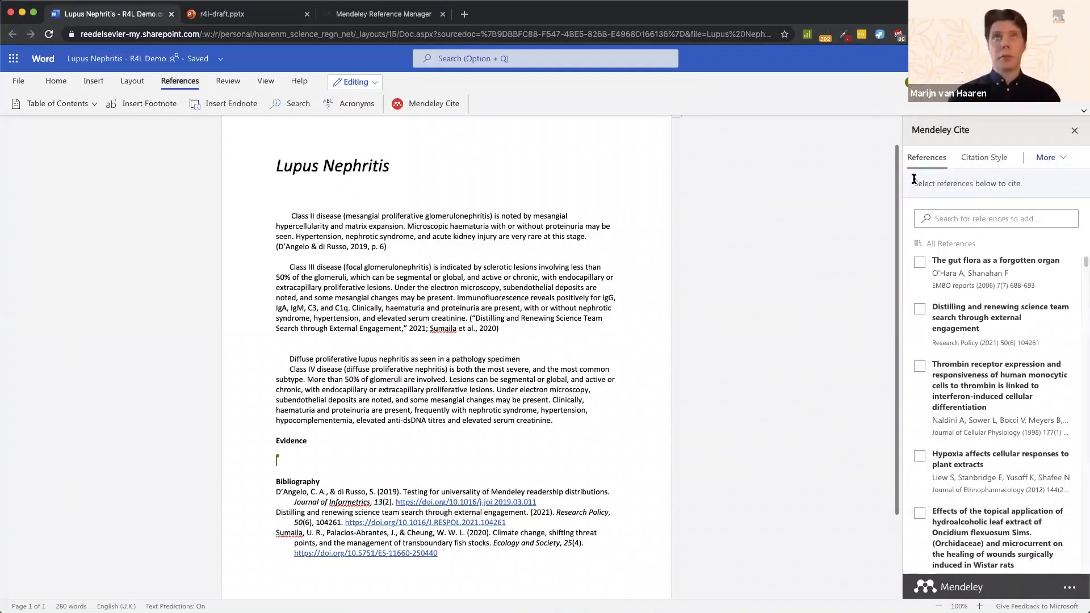
Step: Change the document's citation style from APA 7th edition to Nature
click(975, 165)
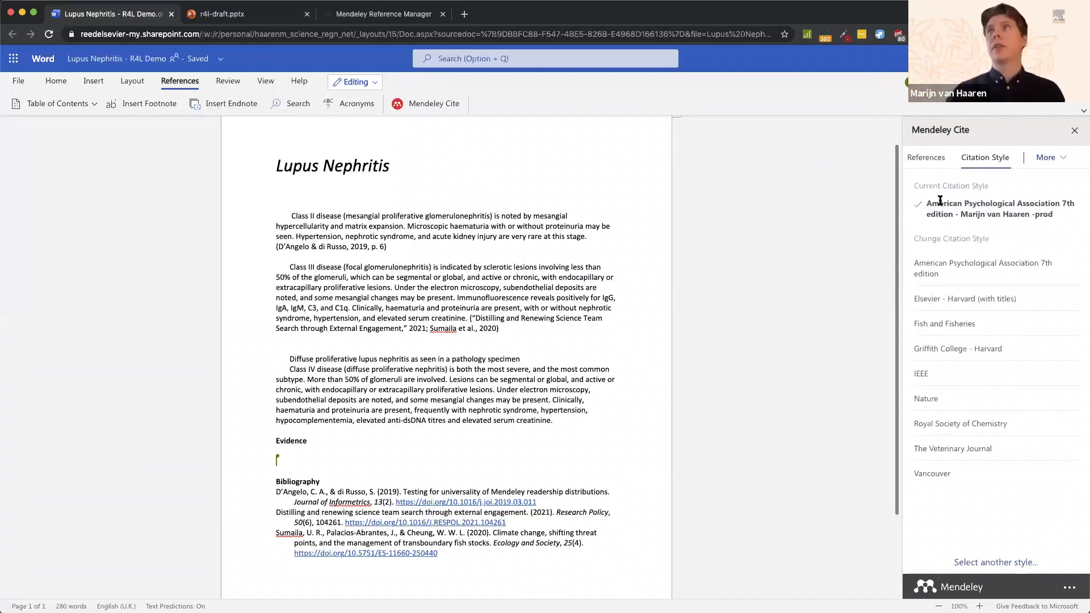
drag(930, 202, 1066, 214)
click(999, 210)
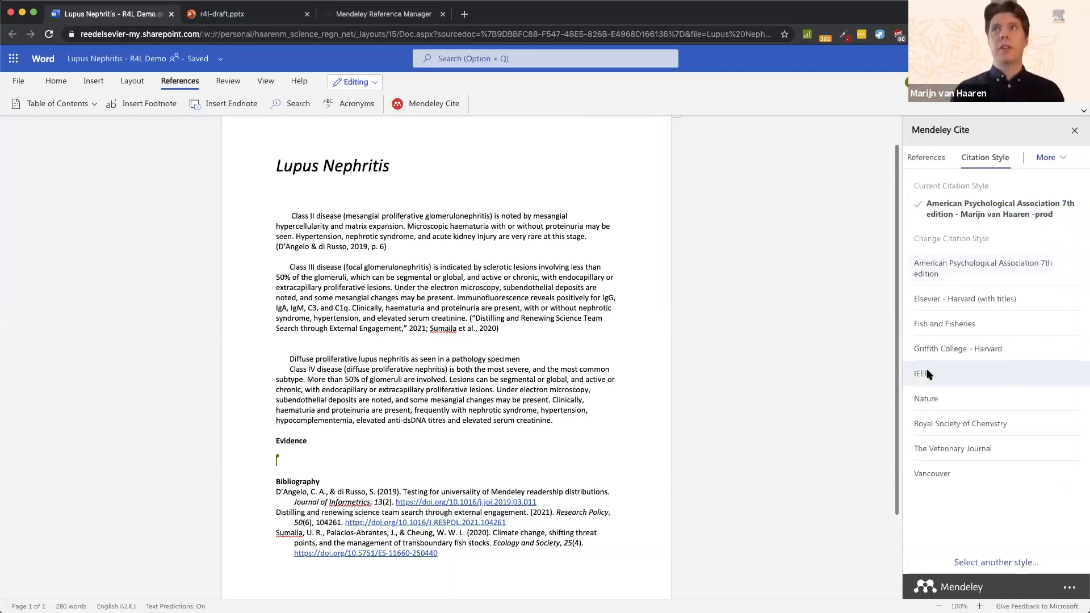
click(930, 400)
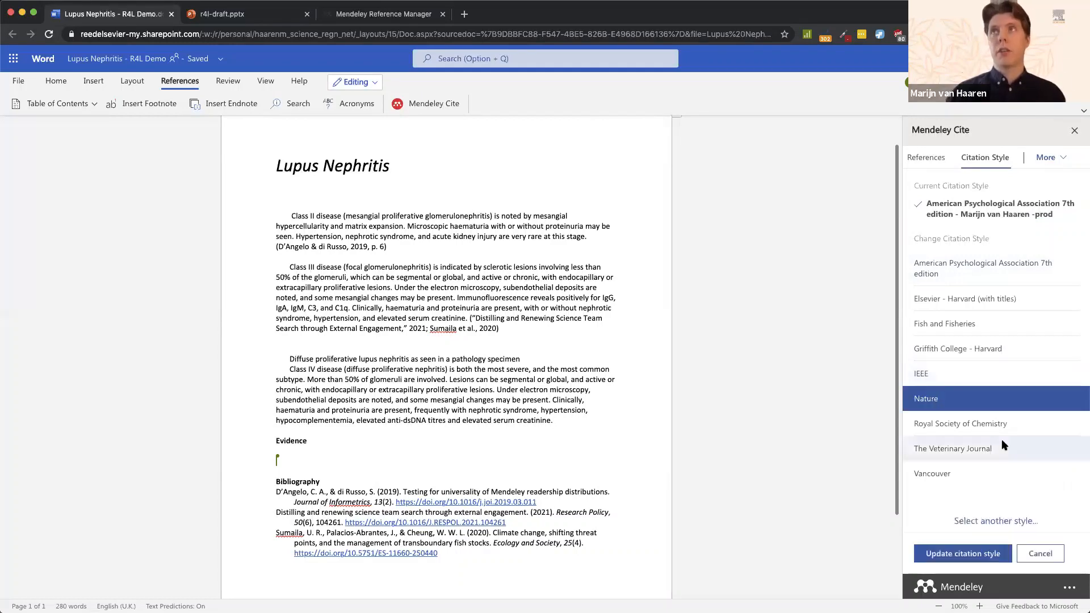
click(943, 554)
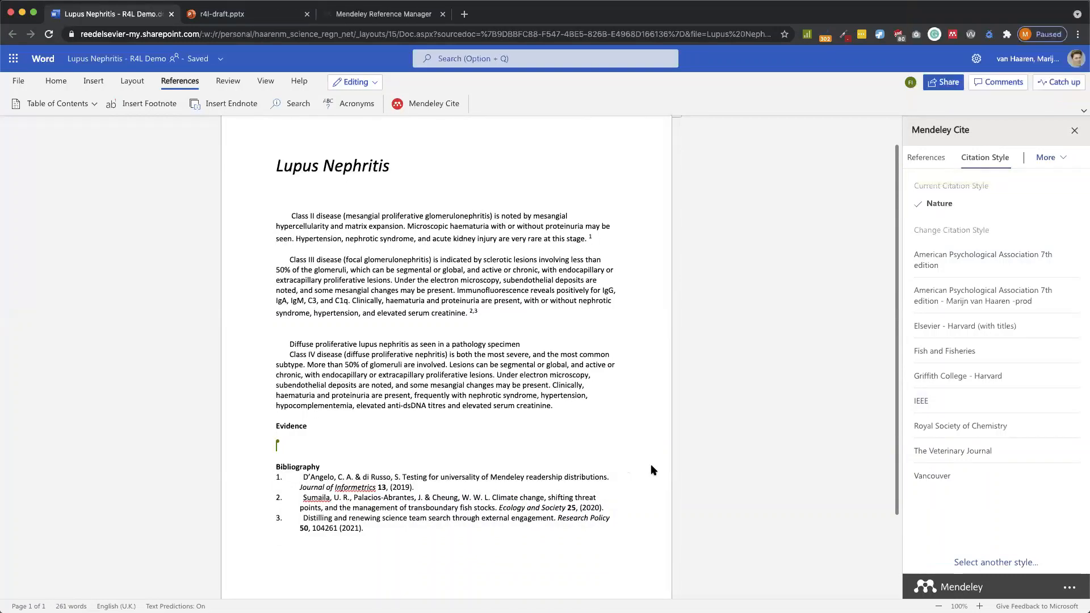
Step: Search 'vaccouver' and apply the Vancouver style, giving (1) and (2,3) citations
click(984, 563)
click(974, 224)
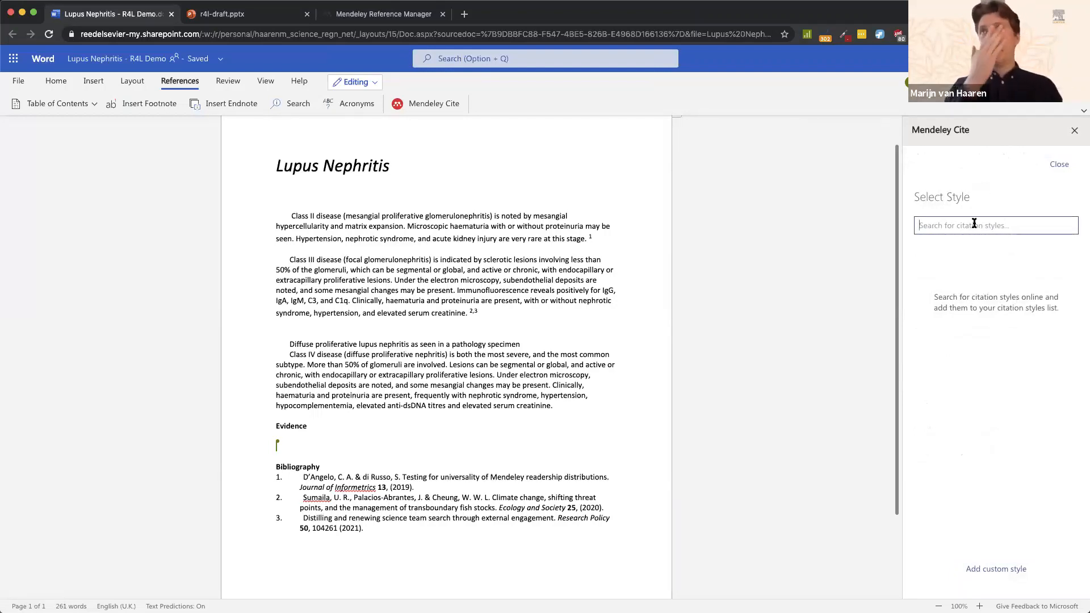
text(vac)
text(couver)
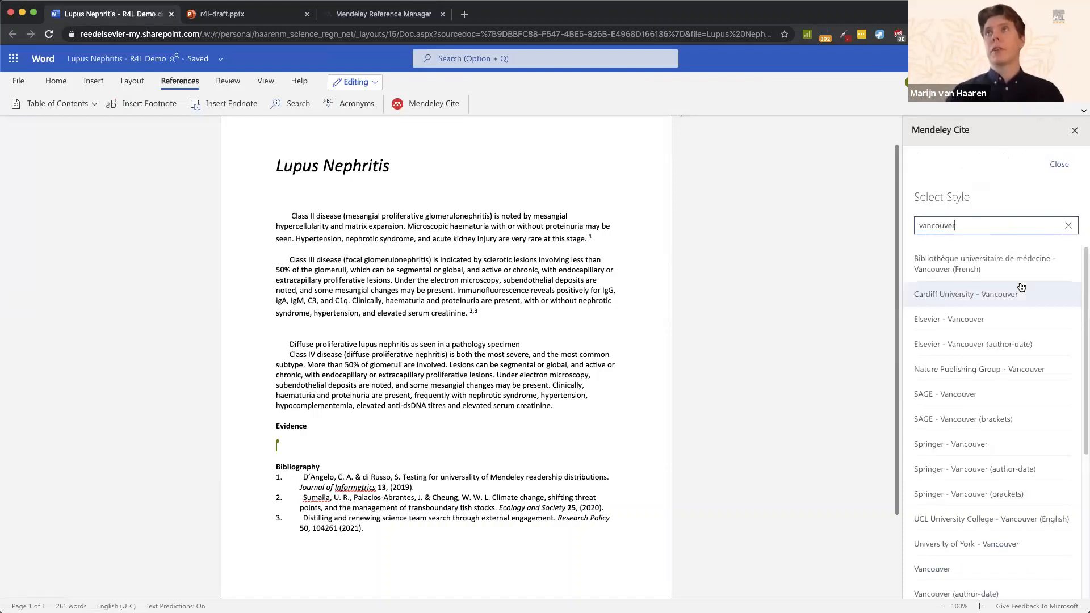
click(942, 568)
click(968, 578)
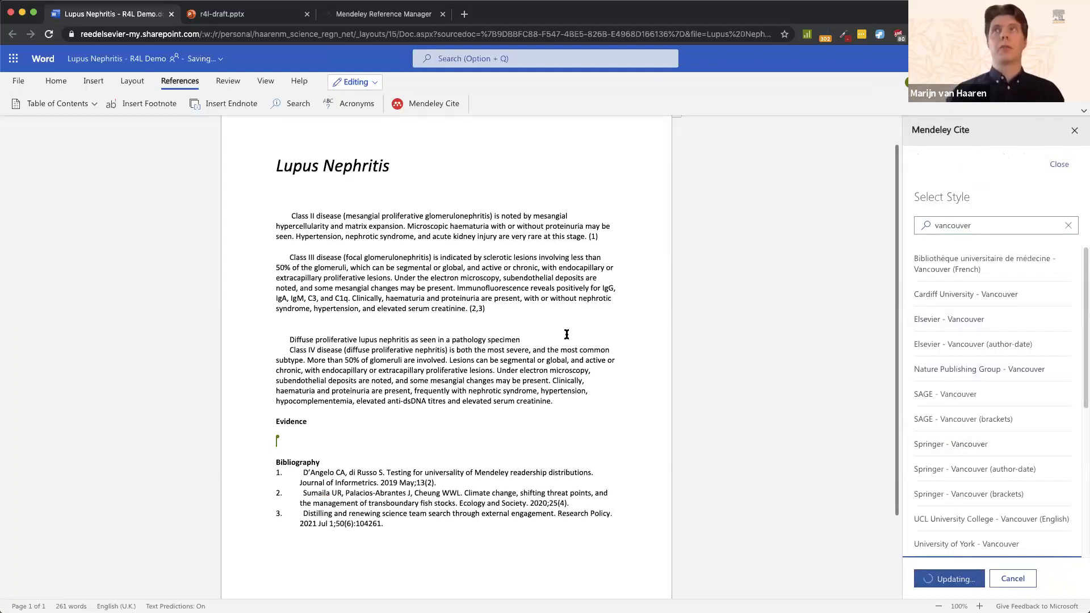
click(909, 158)
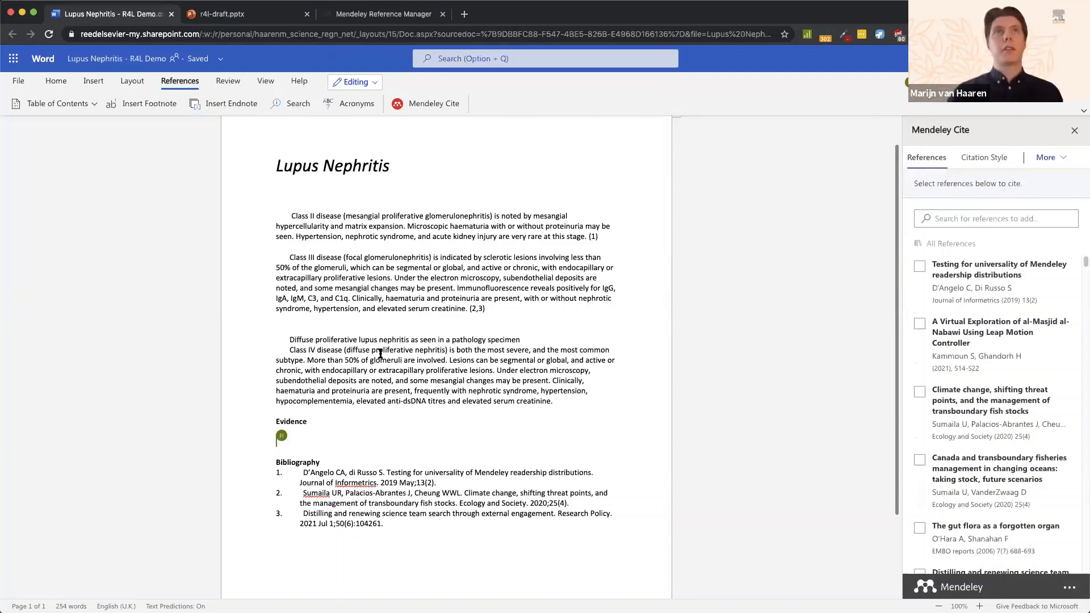
Step: Review the Vancouver-styled document, then bring forward and maximise the desktop Lupus Nephritis-legacy window
scroll(380, 354, down, 2)
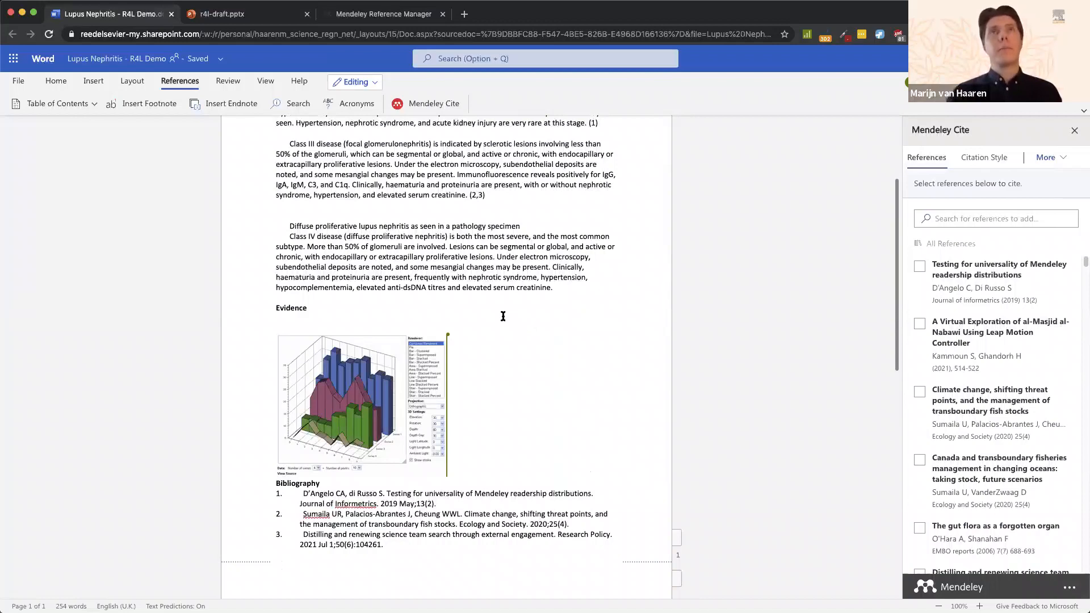
scroll(503, 316, up, 4)
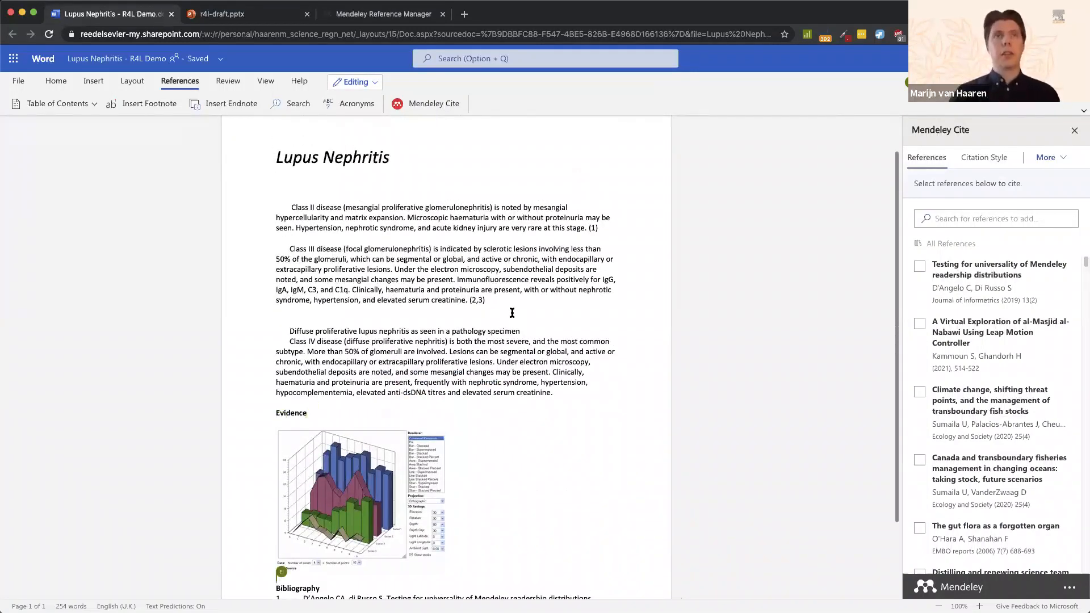
scroll(512, 313, down, 3)
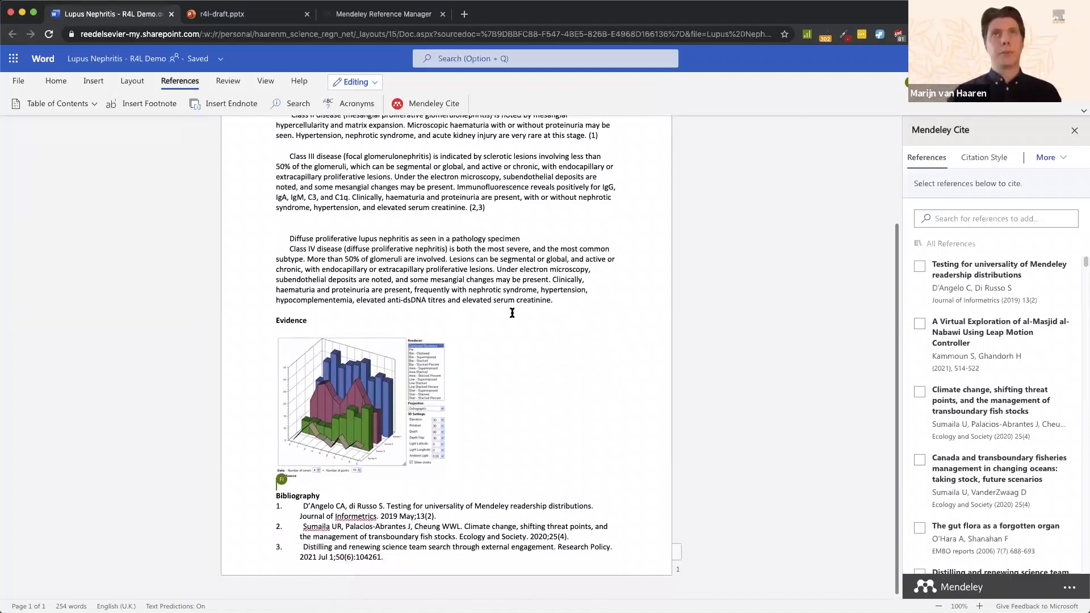
scroll(512, 313, up, 4)
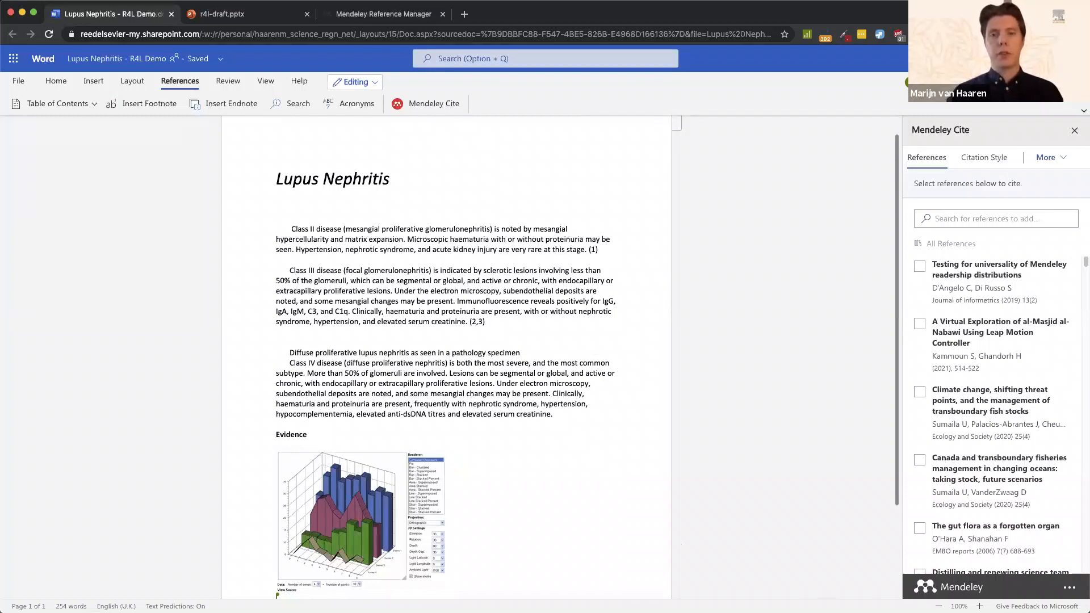
drag(689, 612, 965, 64)
double_click(503, 75)
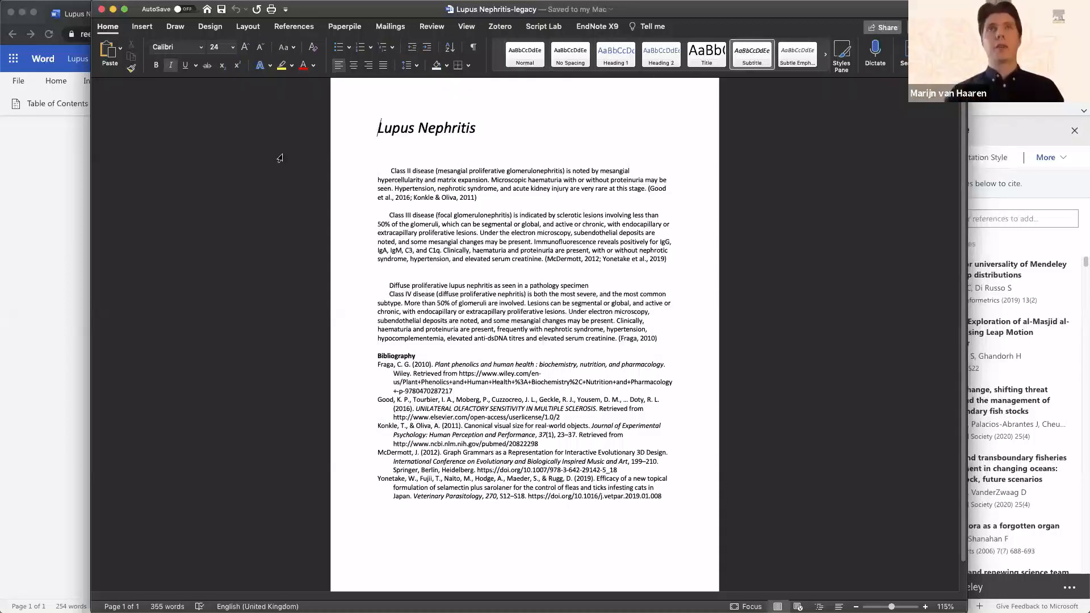
Step: Open the Mendeley Cite pane from the References ribbon on the Lupus Nephritis-legacy document
click(292, 26)
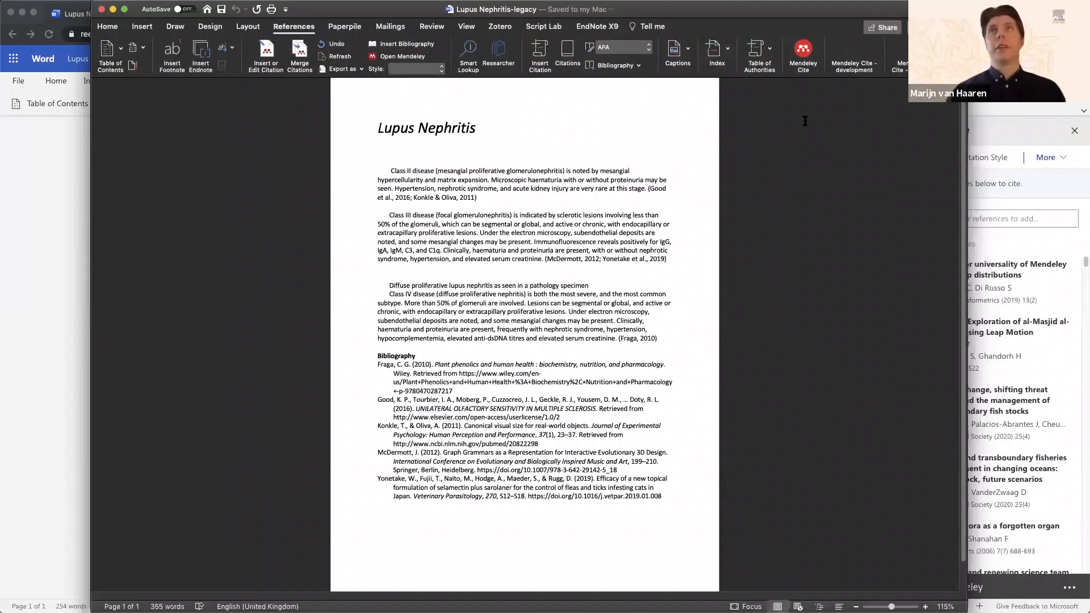
click(449, 196)
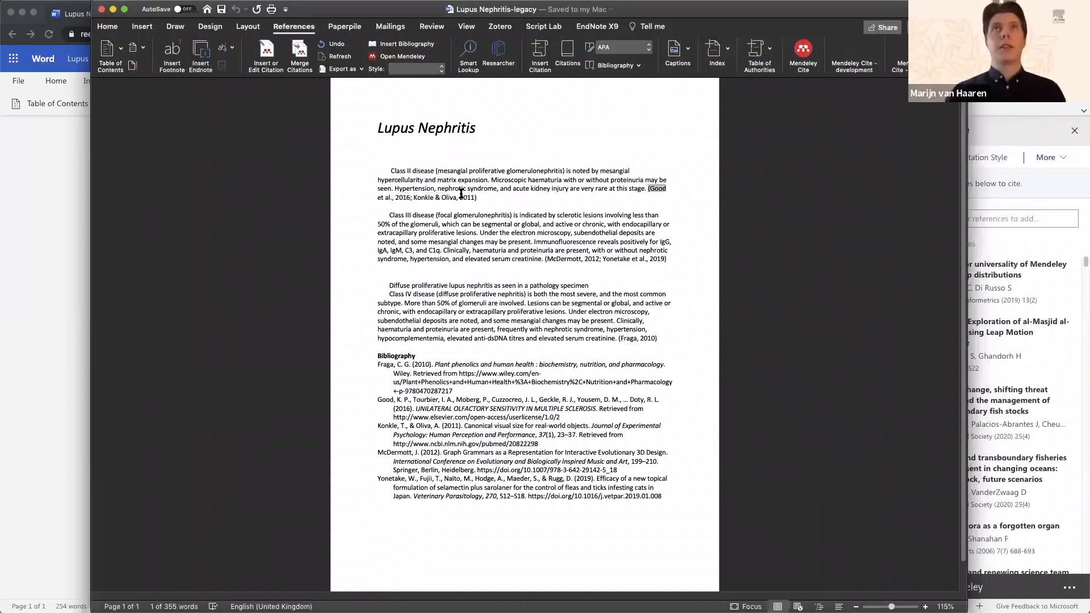
click(684, 133)
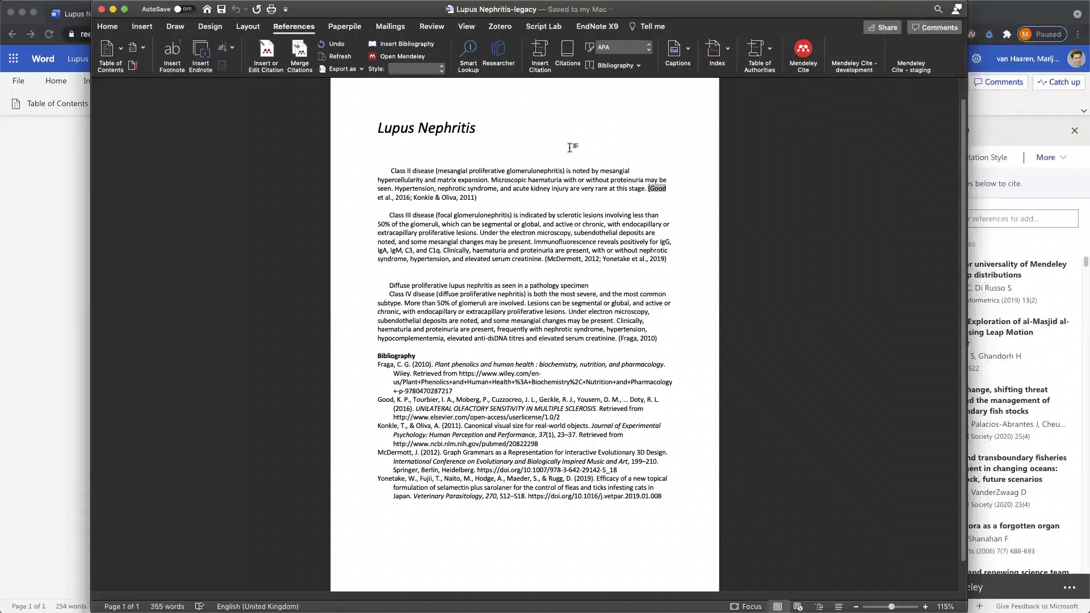
click(800, 50)
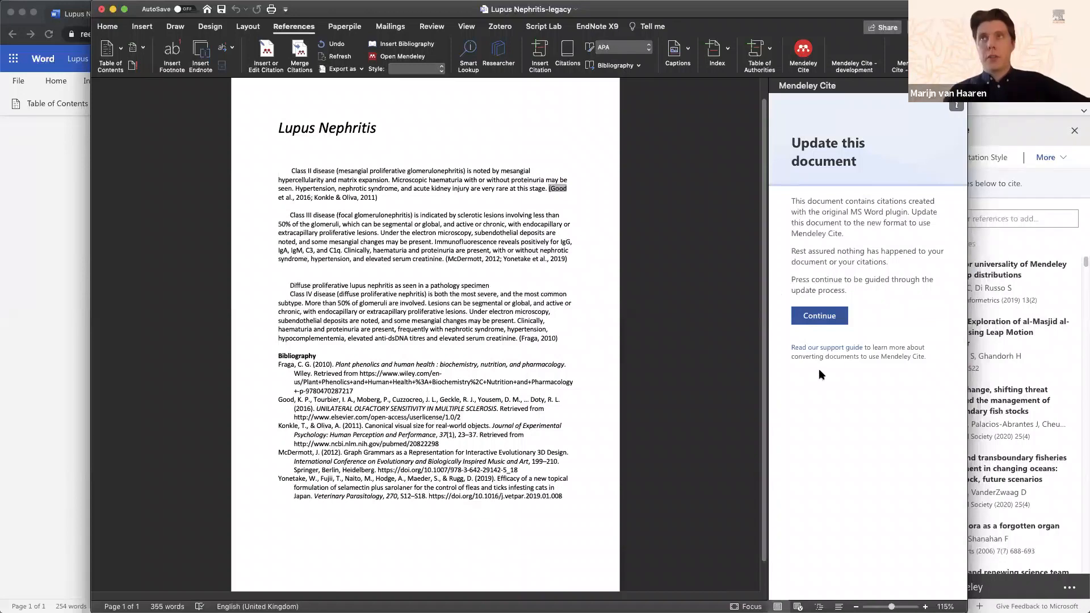
Step: Start the Mendeley Cite conversion, confirm a backup copy exists, and choose the Nature style
click(817, 323)
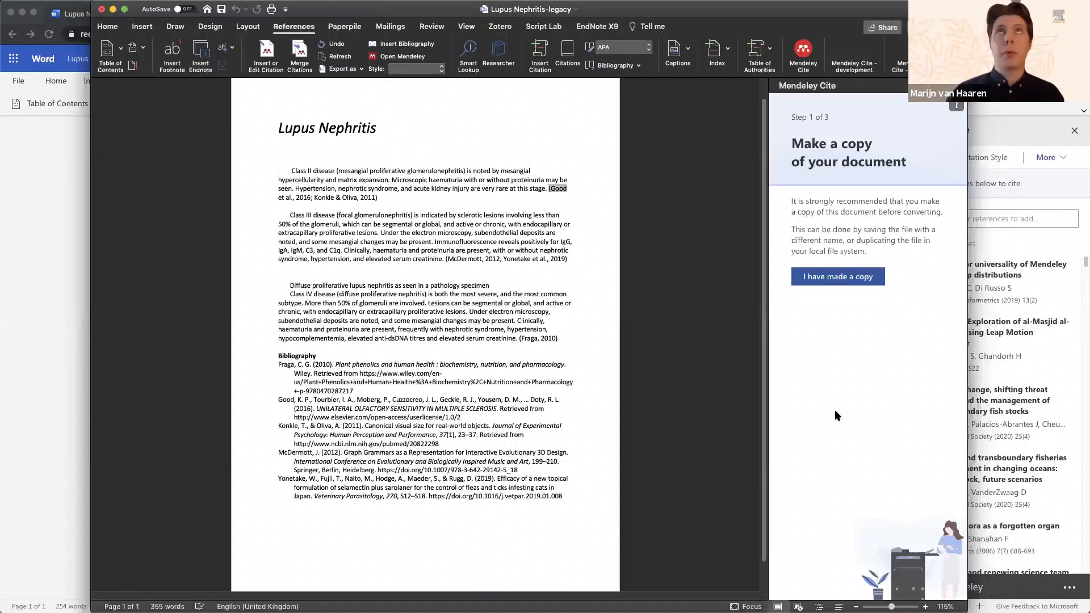
click(839, 278)
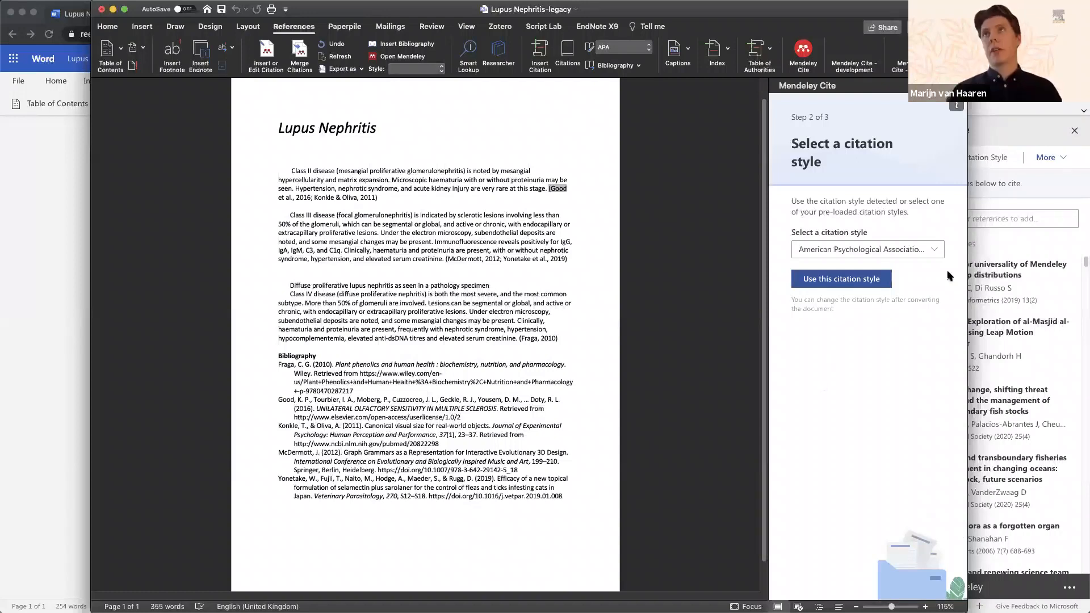
click(931, 255)
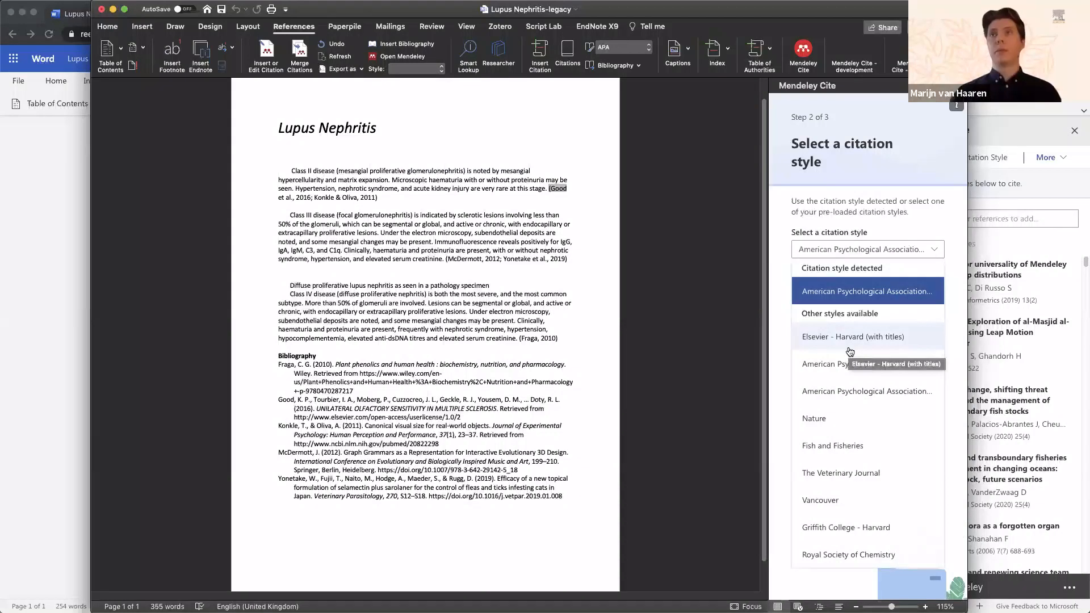
click(849, 349)
click(914, 250)
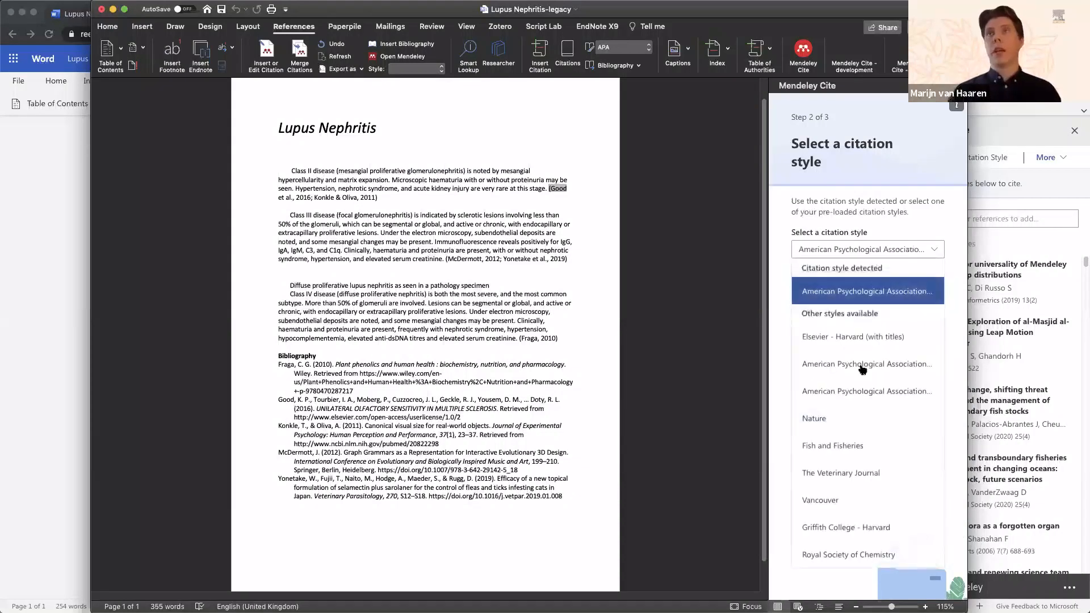
click(830, 419)
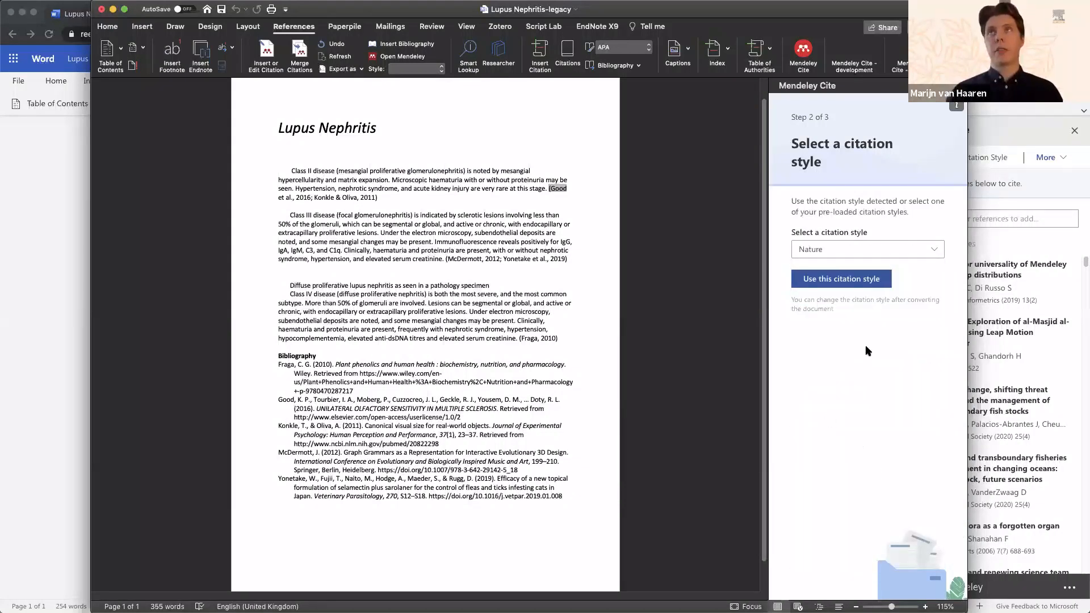
click(842, 278)
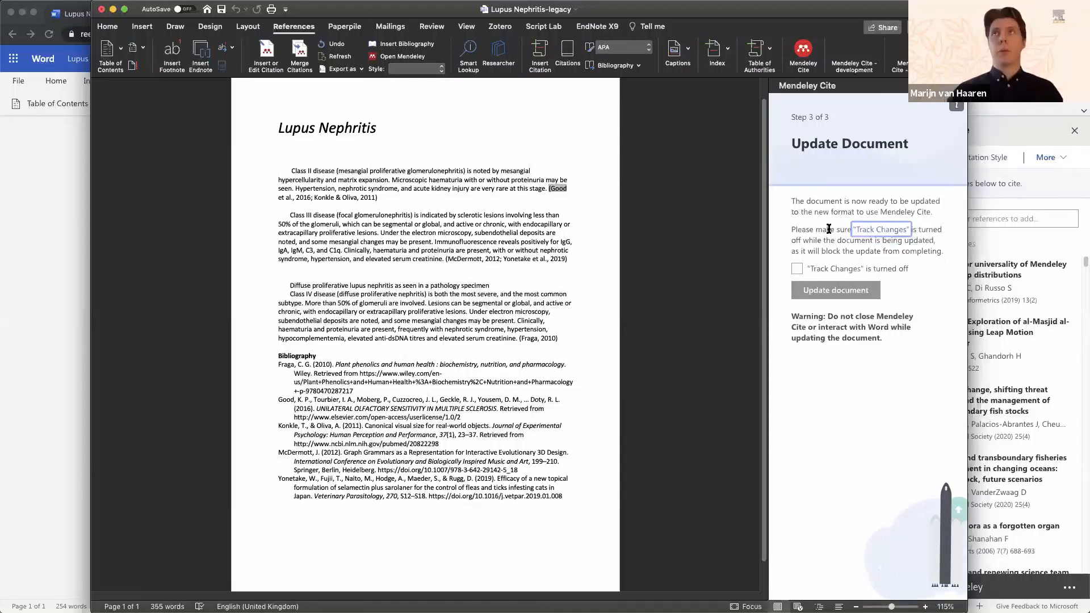
Step: Confirm Track Changes is off and run the update to numbered Nature citations
drag(810, 253, 943, 252)
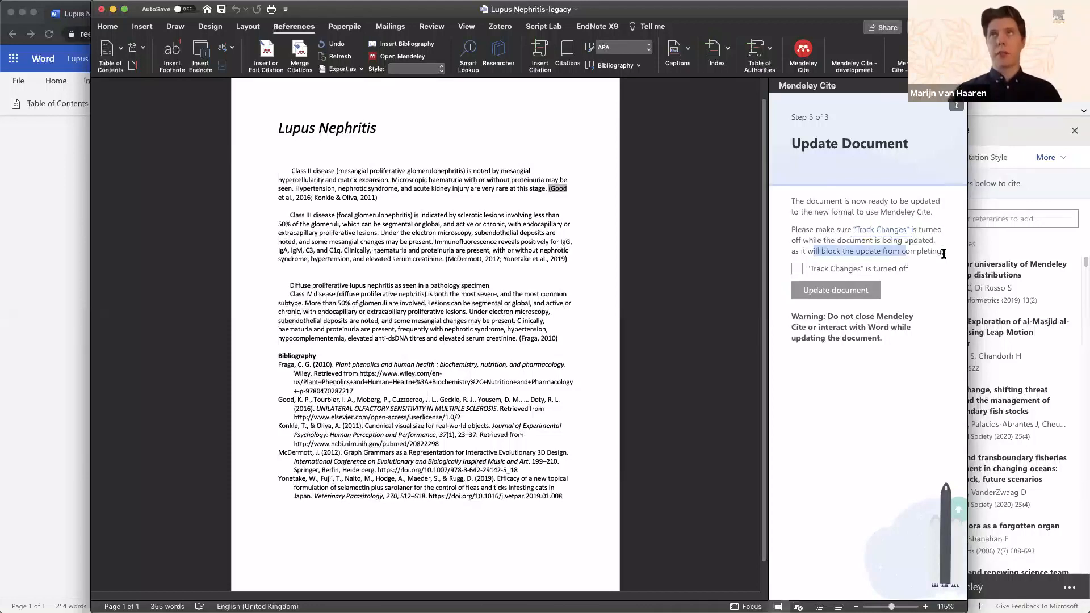
click(866, 250)
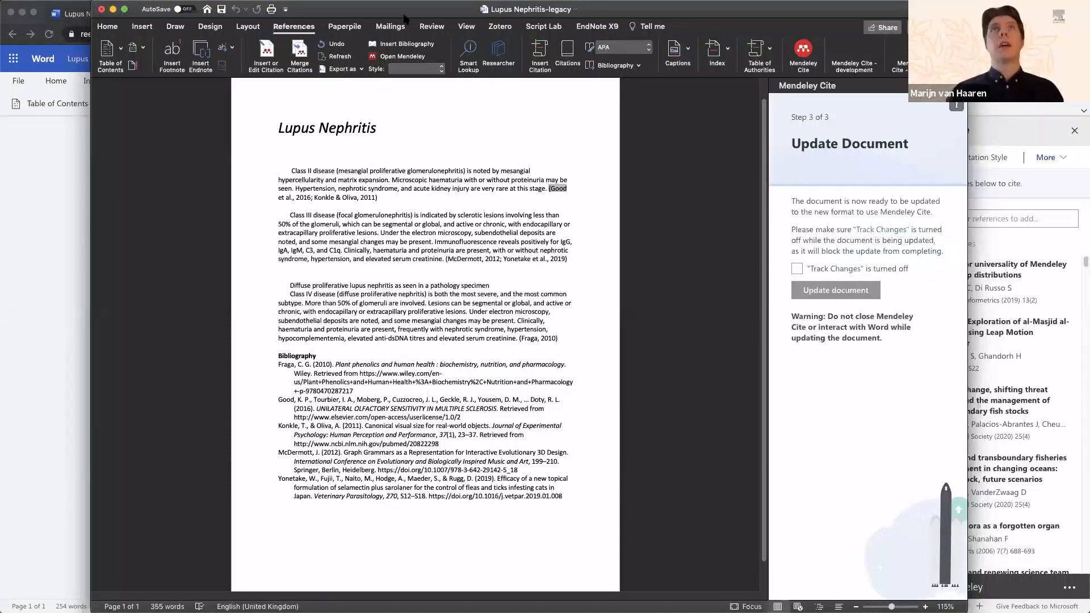
click(433, 26)
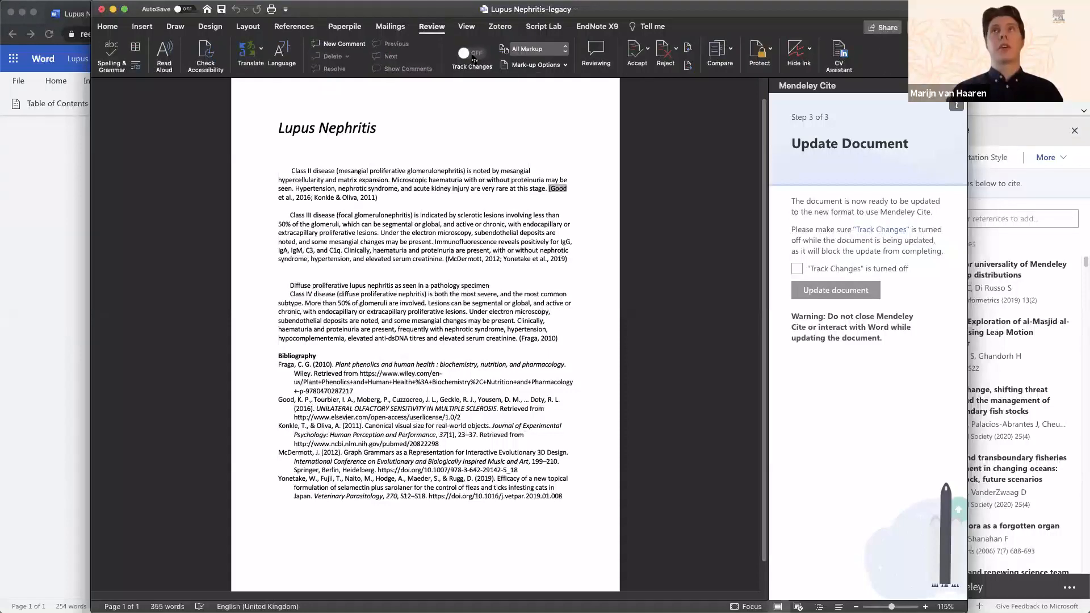
click(797, 269)
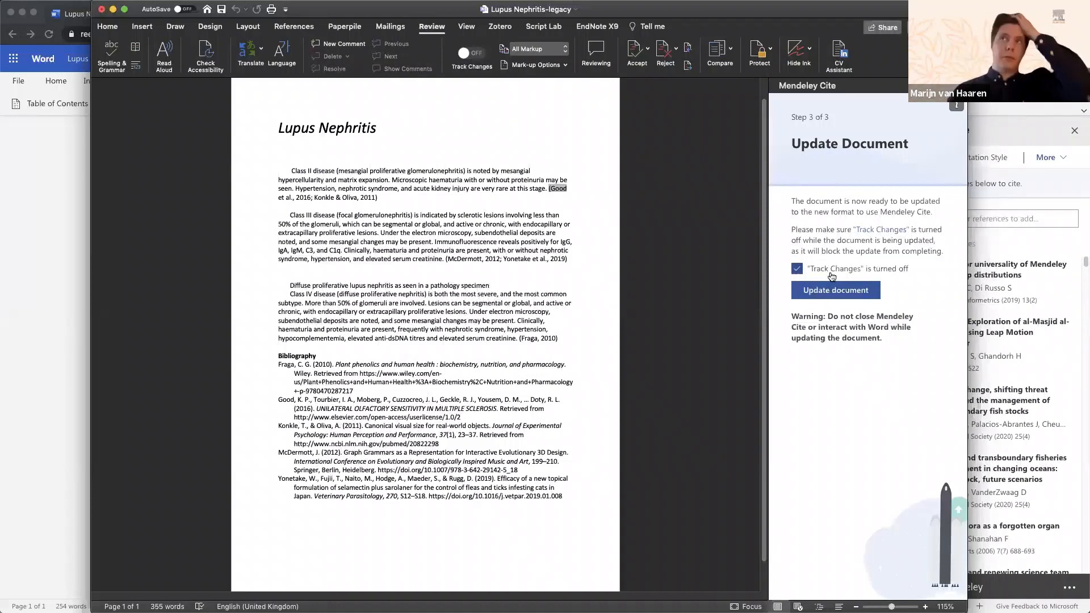
click(838, 295)
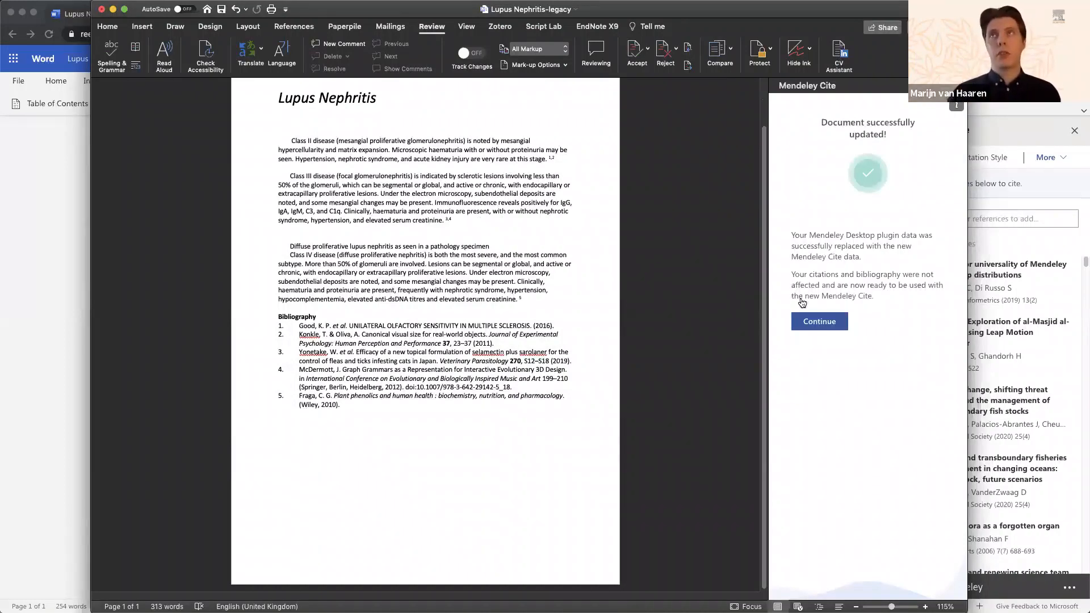
Step: Replace Good et al. 2016 with Kammoun et al. 2021 in the first citation, keeping Konkle et al. 2011
click(818, 321)
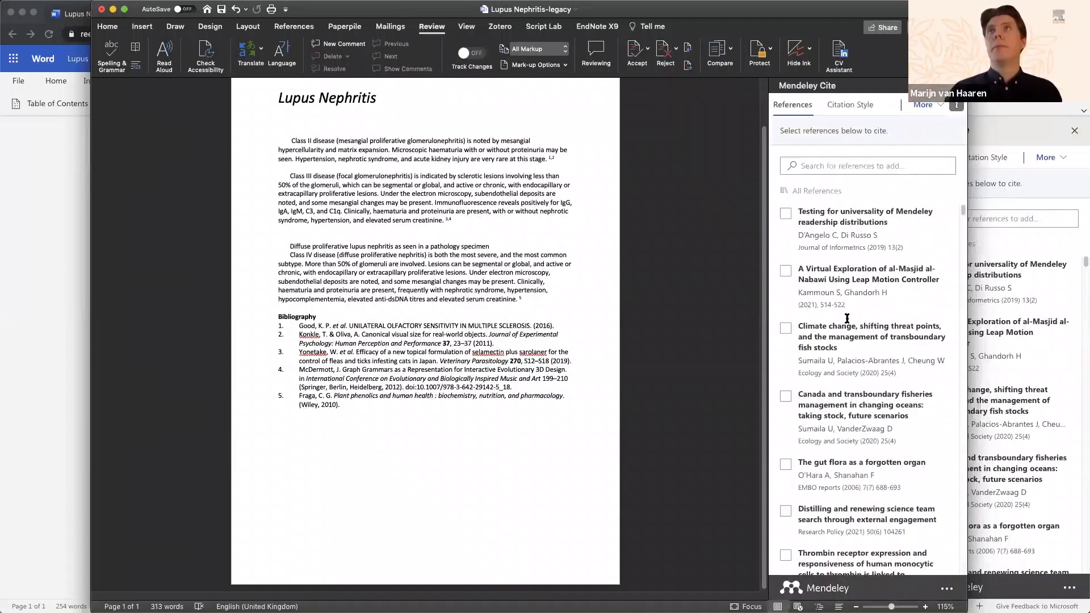
click(547, 158)
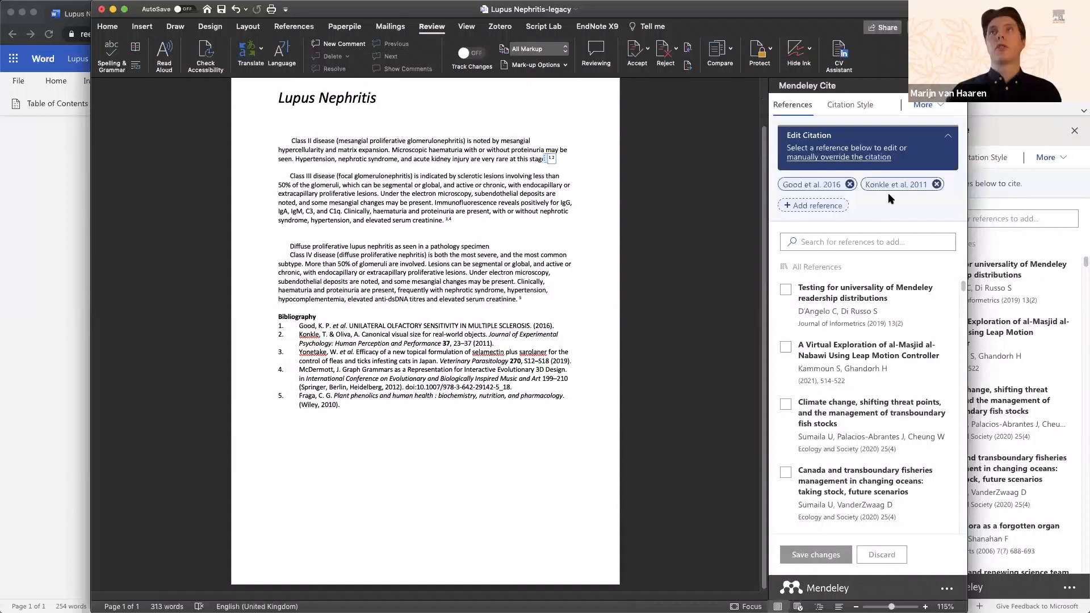
click(854, 184)
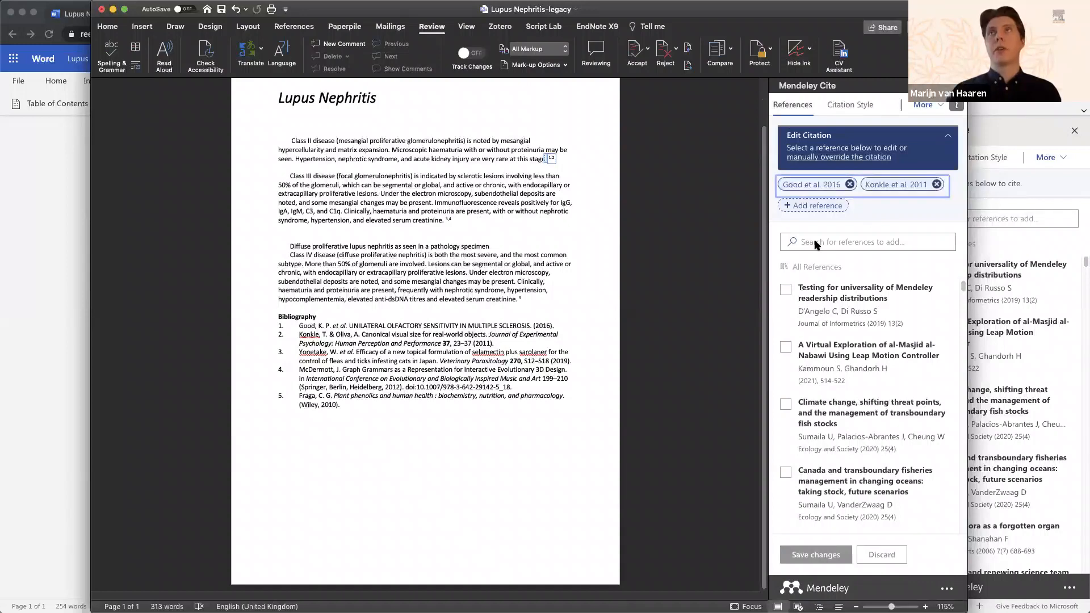
click(849, 185)
click(785, 345)
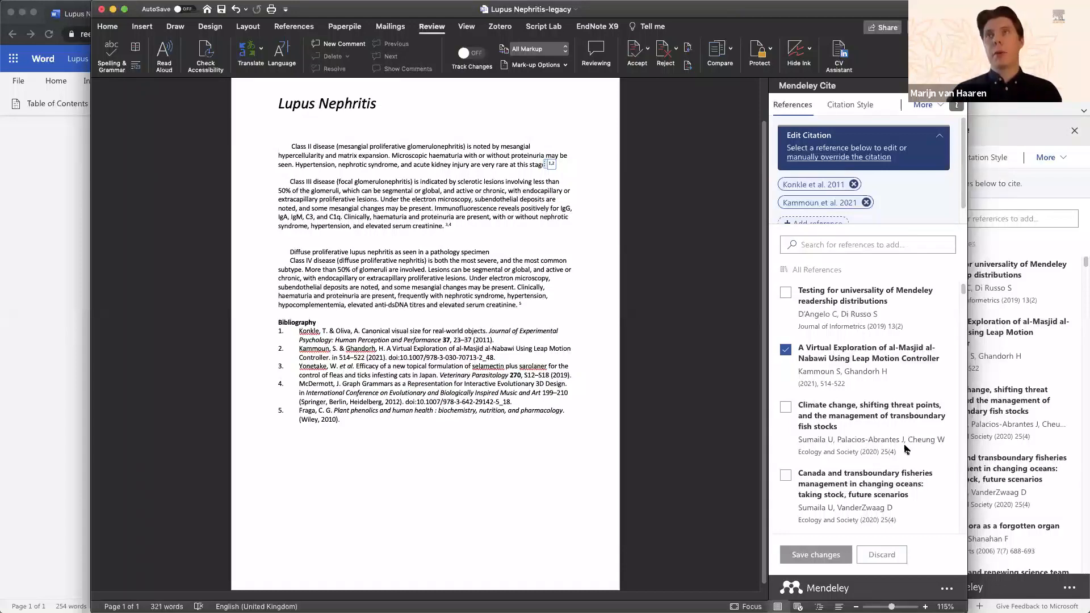
click(946, 591)
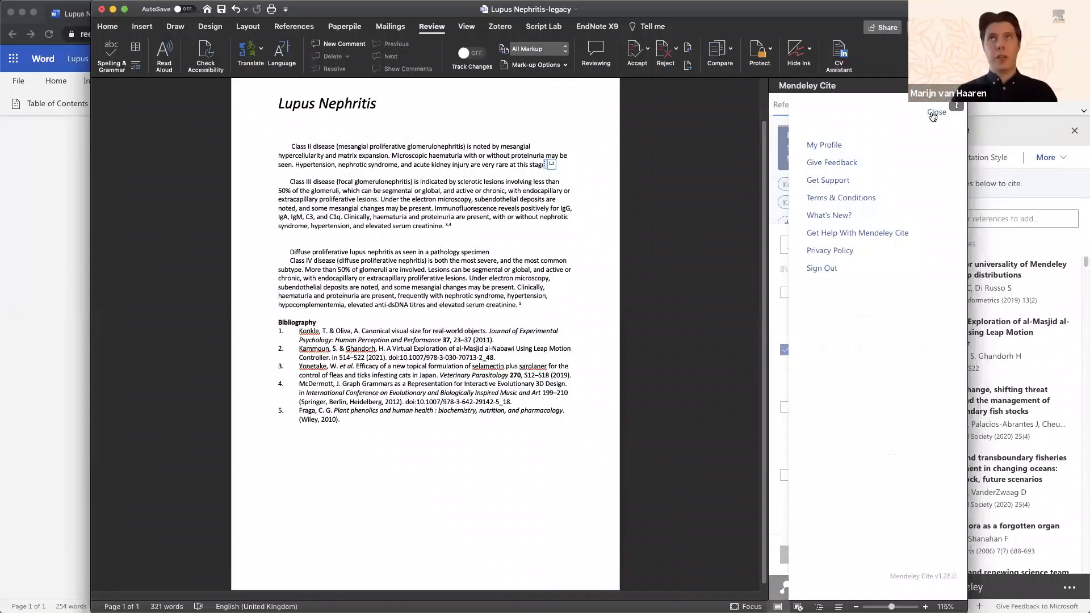
click(934, 113)
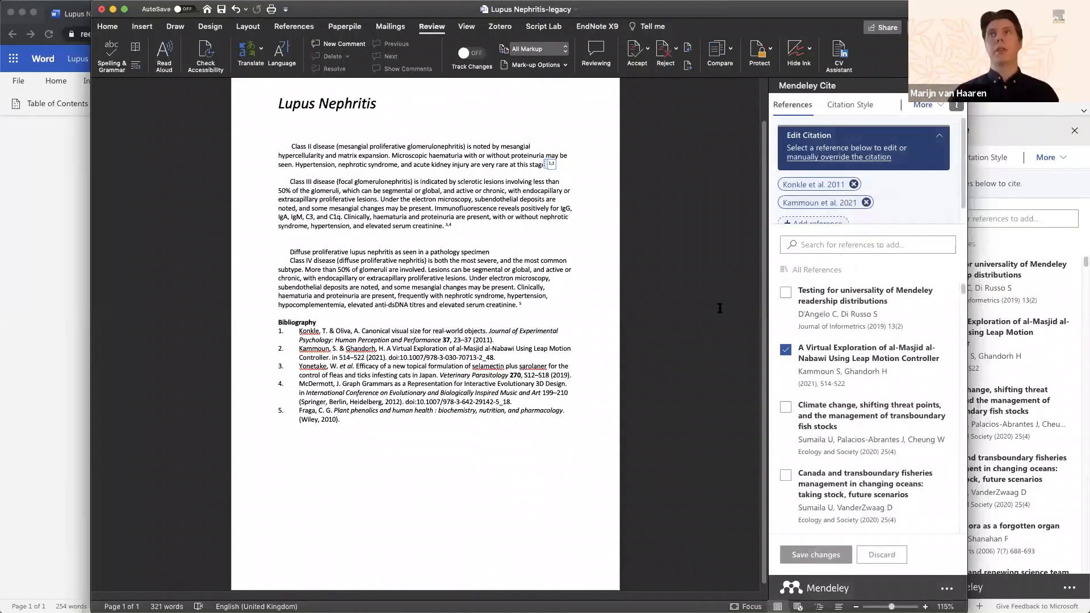
Step: Present r4l-draft.pptx, advancing through Search your collections to the Filter by tags slide
click(61, 322)
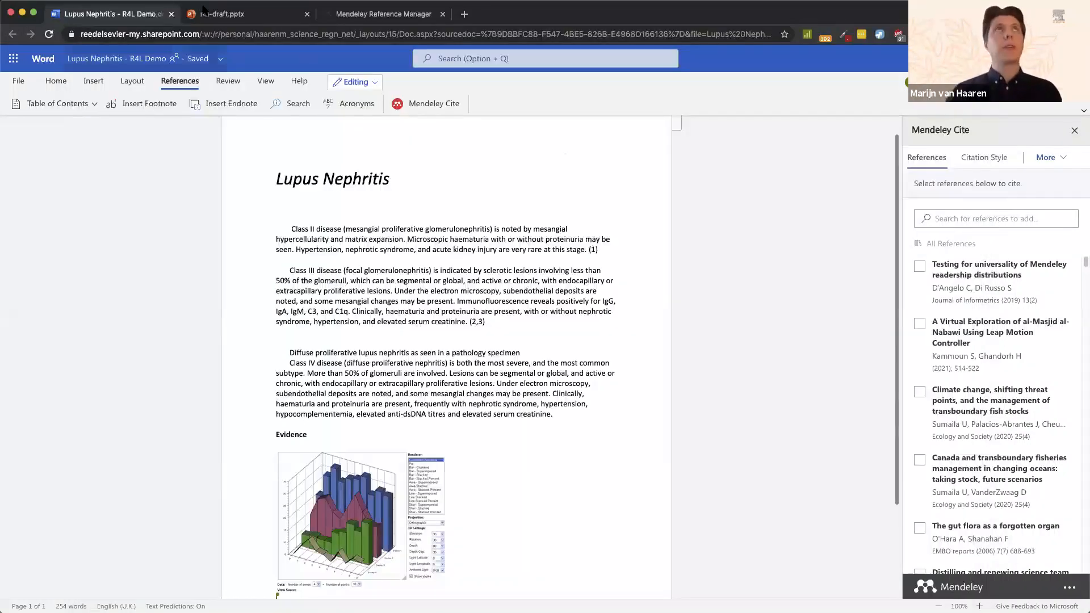
click(212, 17)
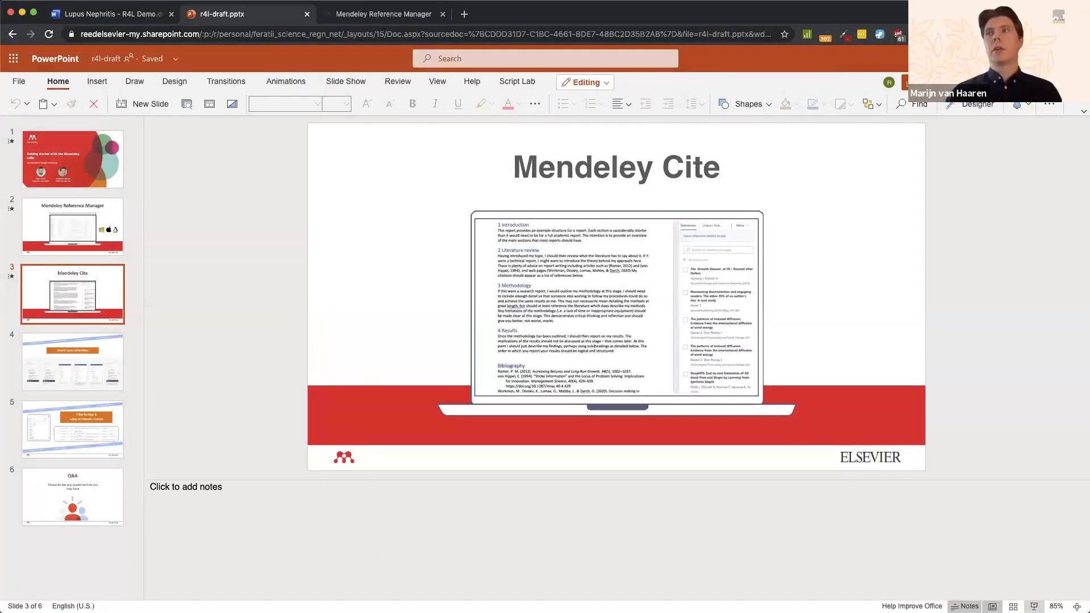
click(1033, 606)
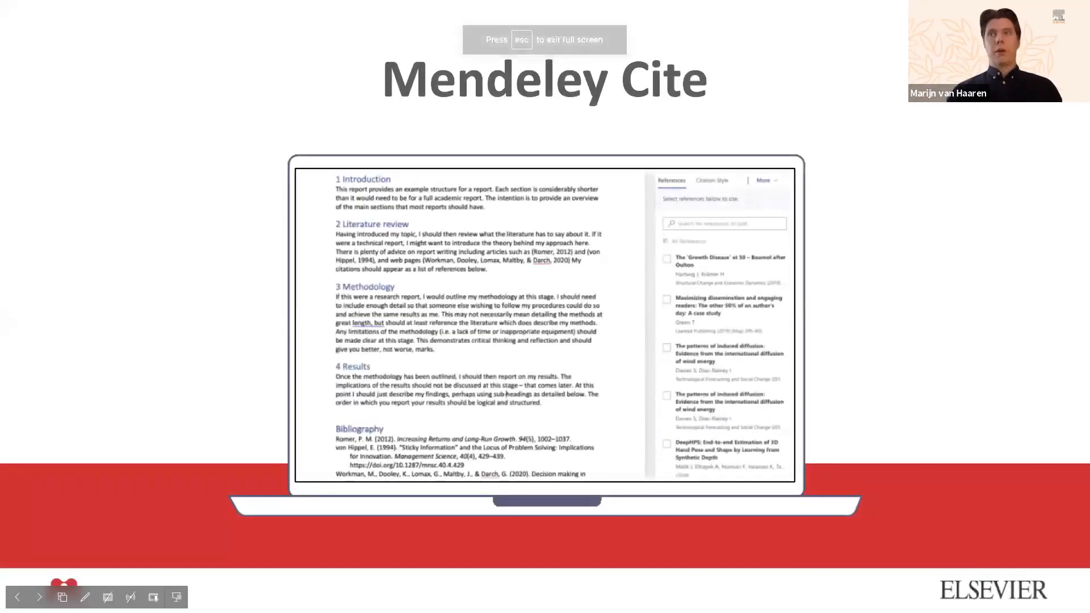
key(Right)
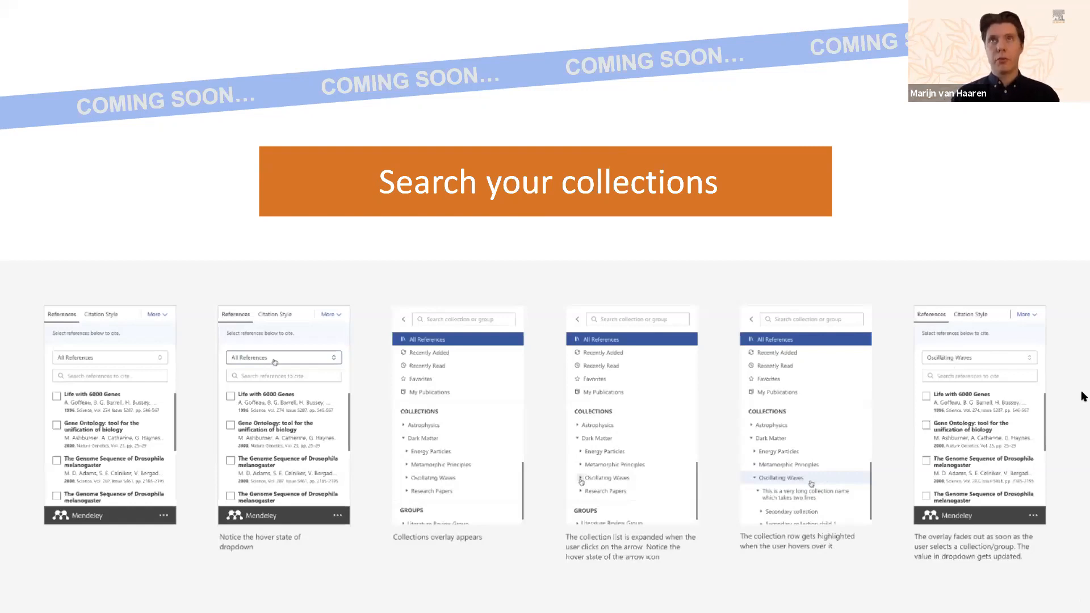
click(854, 269)
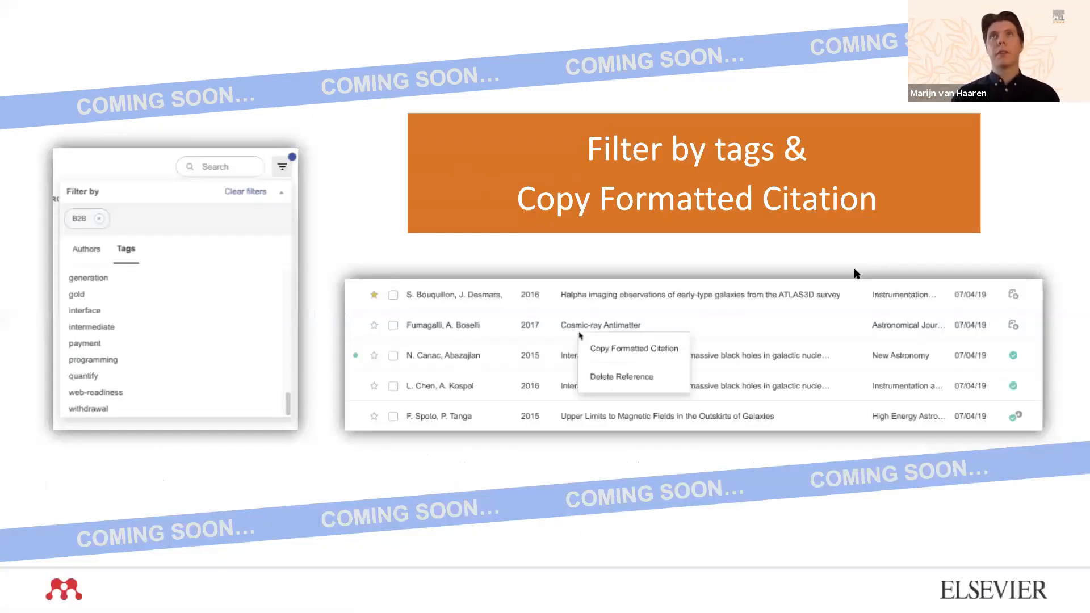